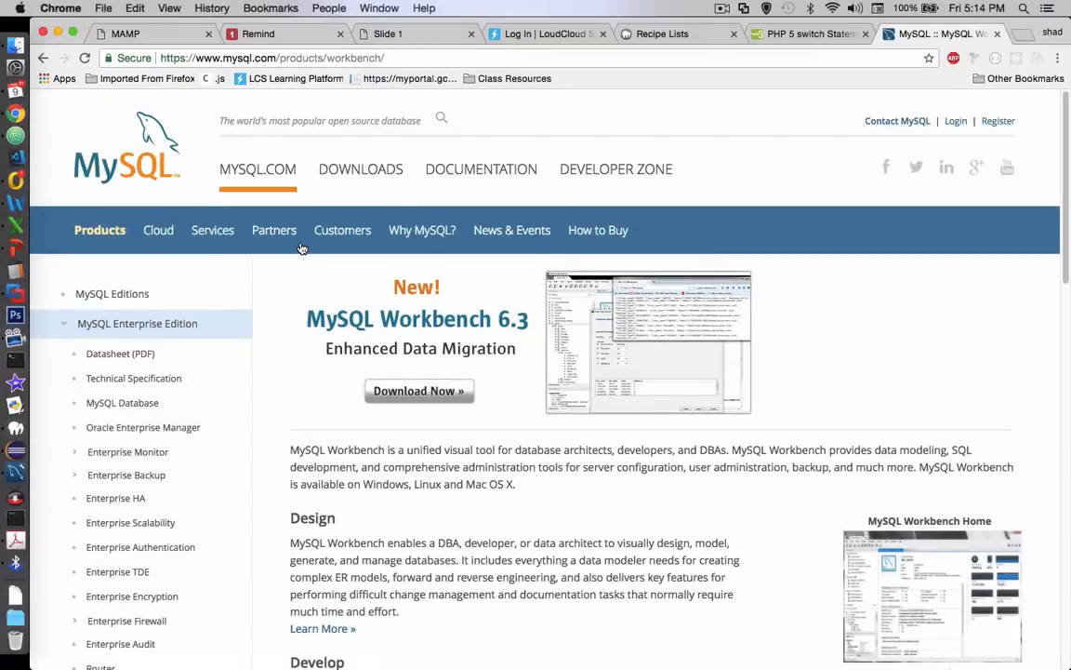
# Open the Downloads page of the MySQL website and look over the listed products
pyautogui.click(340, 177)
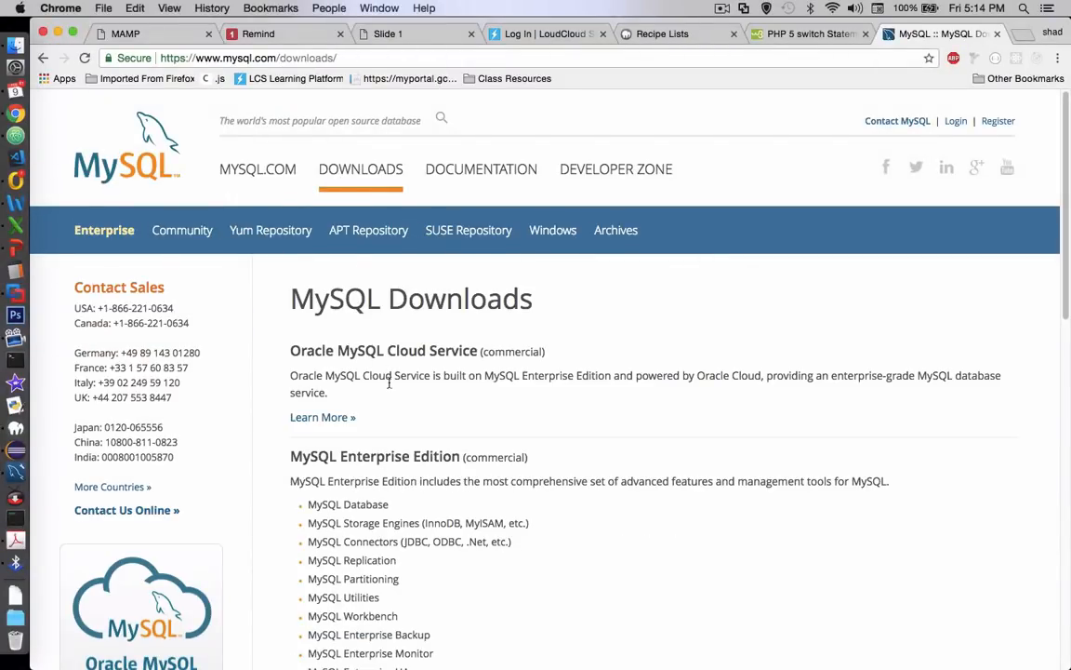
pyautogui.scroll(-1, 399, 401)
pyautogui.scroll(-3, 400, 401)
pyautogui.scroll(4, 185, 440)
# Switch to MySQL Workbench and start a new connection named "My local server", keeping the default TCP/IP host, port and username
pyautogui.click(23, 477)
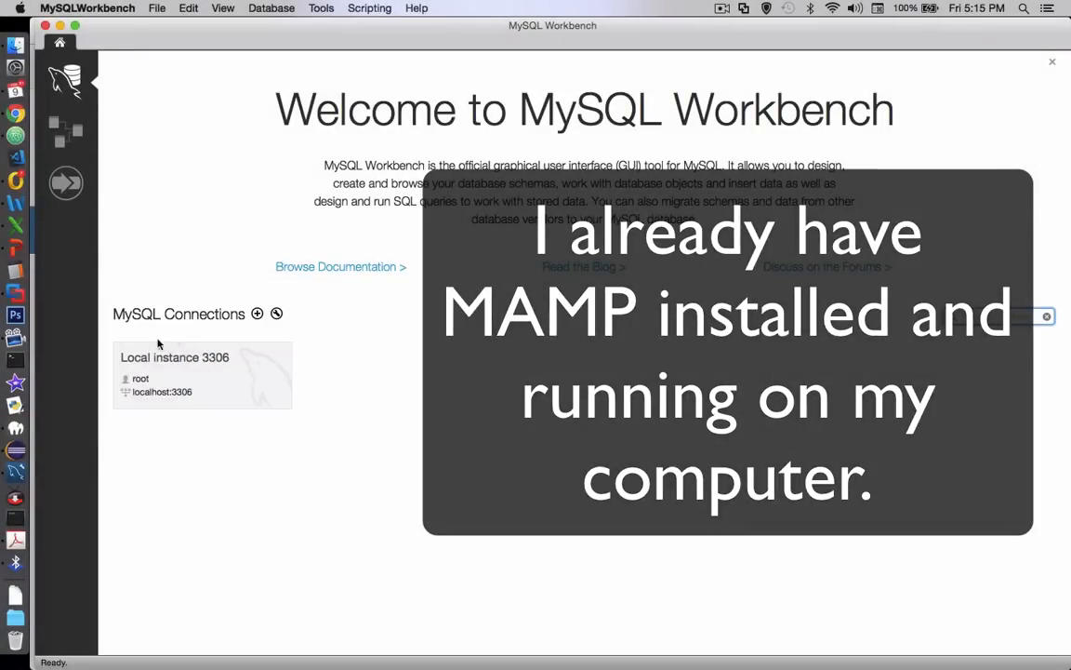
pyautogui.click(257, 314)
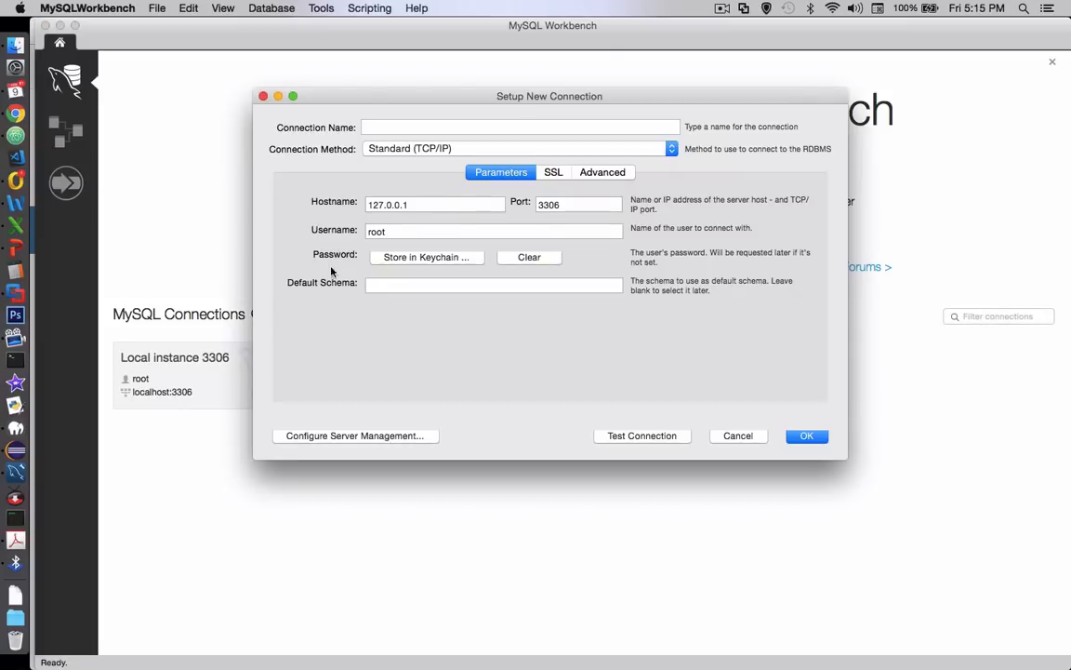
pyautogui.moveTo(436, 103); pyautogui.dragTo(435, 119)
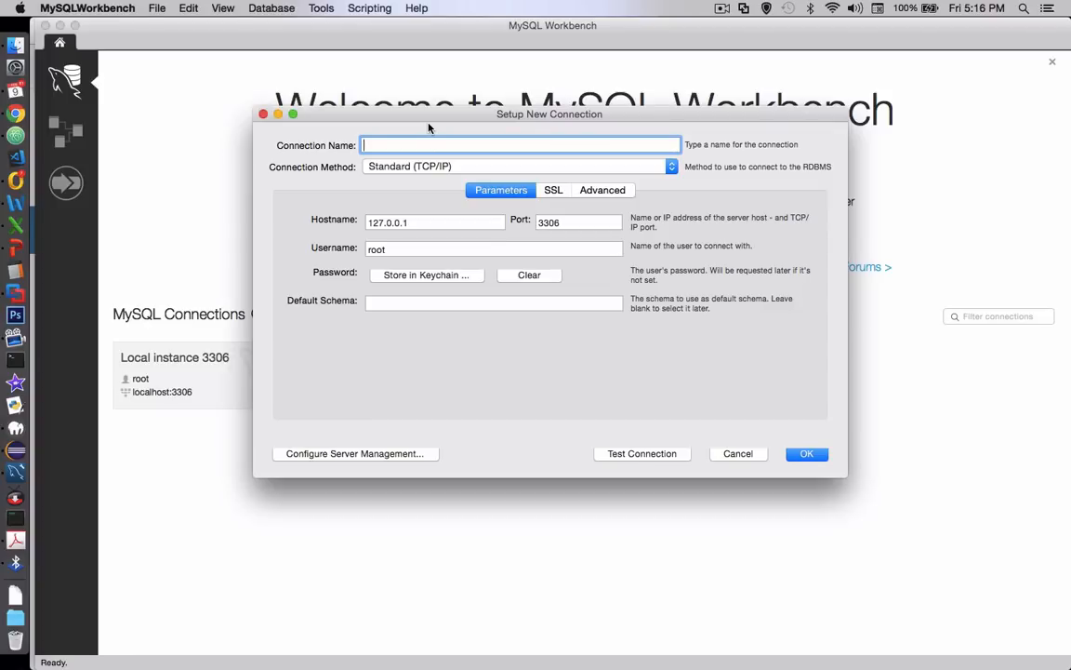
pyautogui.write('My local server')
pyautogui.press('Tab')
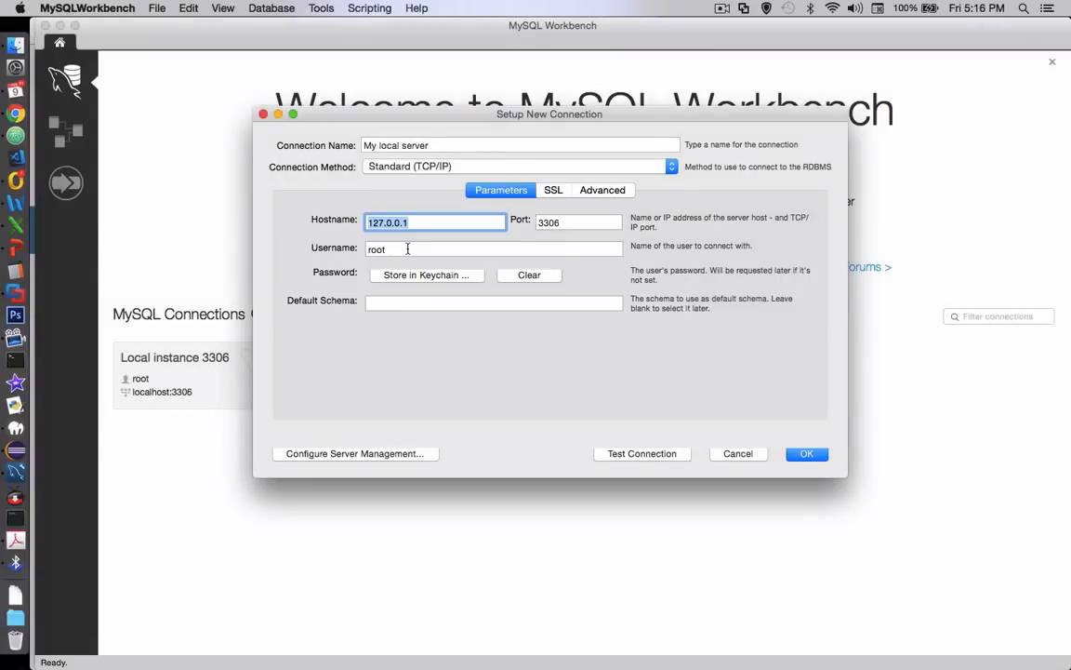
pyautogui.click(407, 249)
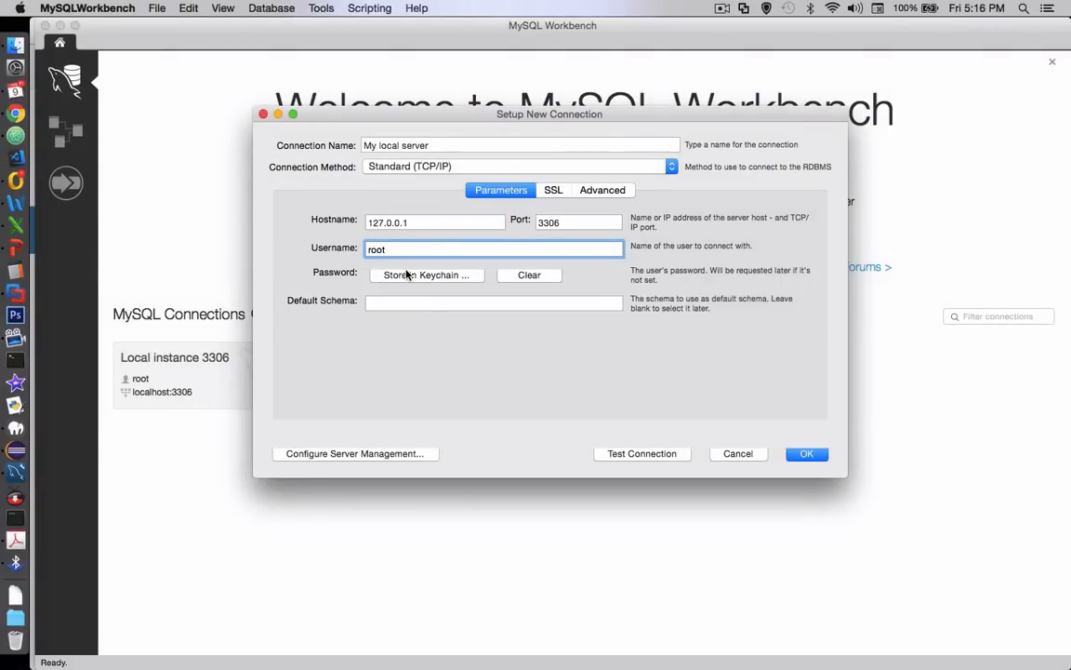
# Test the new connection by entering the MySQL account password, and save the connection
pyautogui.click(643, 454)
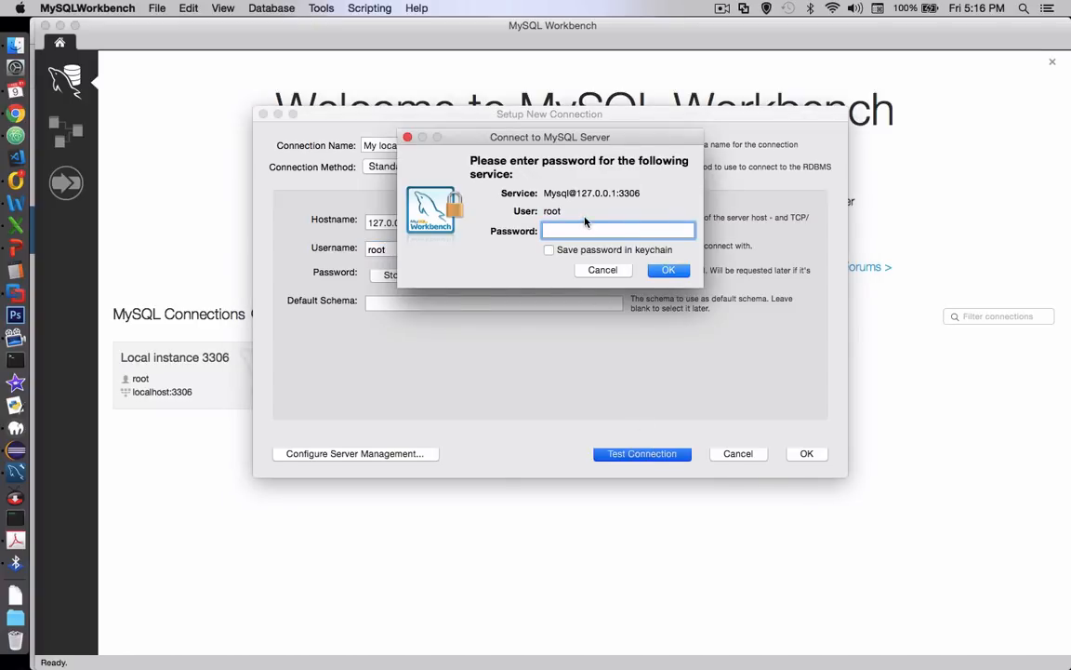
pyautogui.write('root')
pyautogui.press('Return')
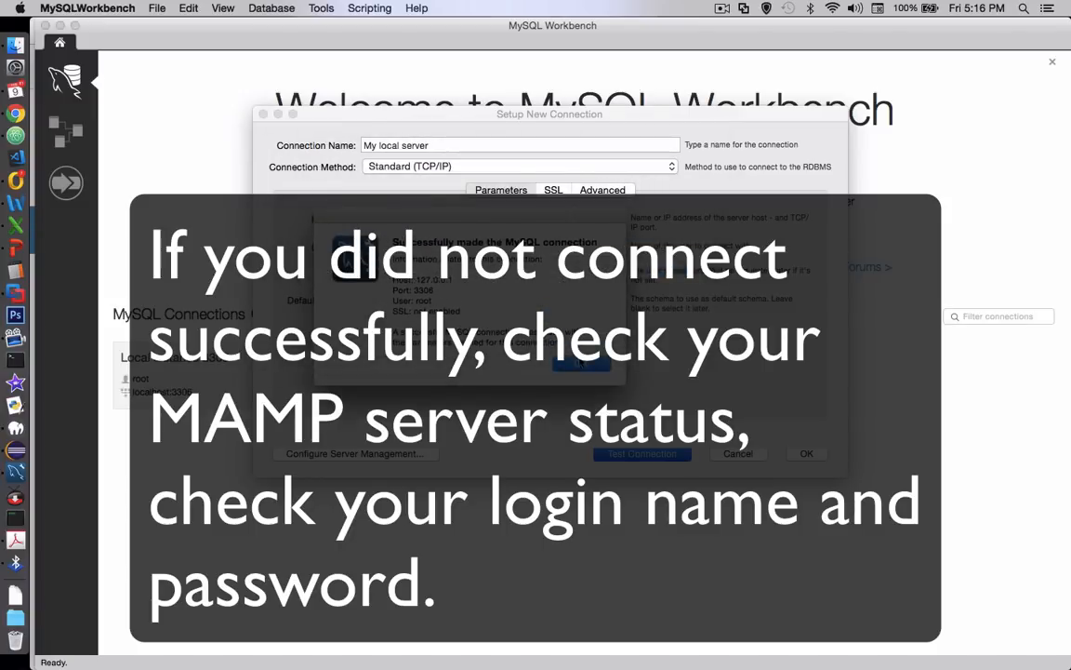
pyautogui.click(583, 364)
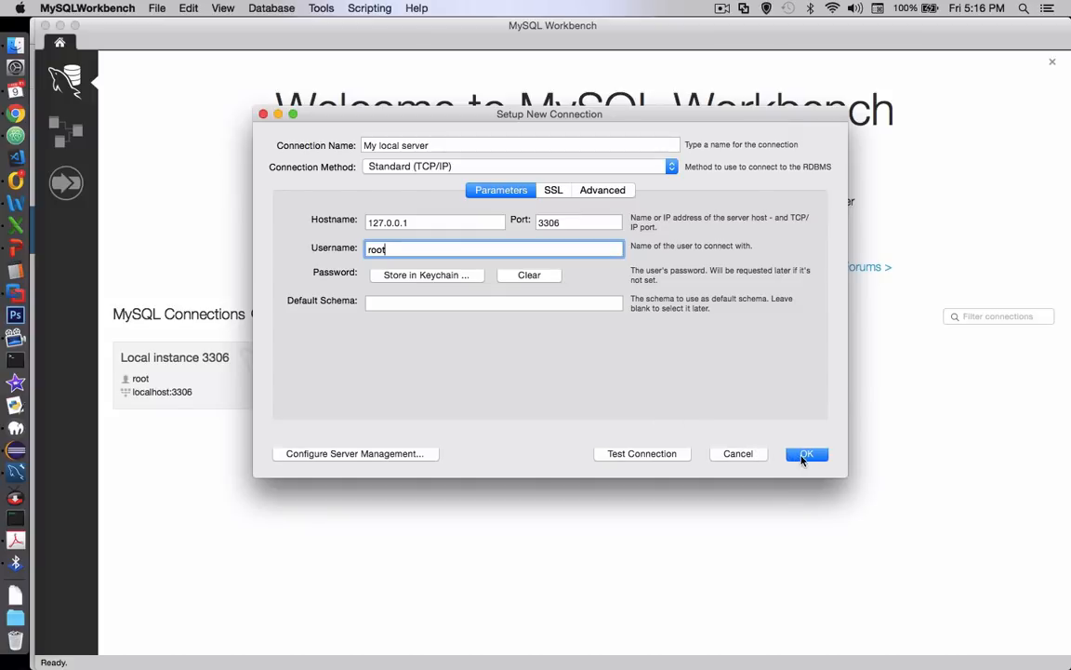
pyautogui.click(807, 455)
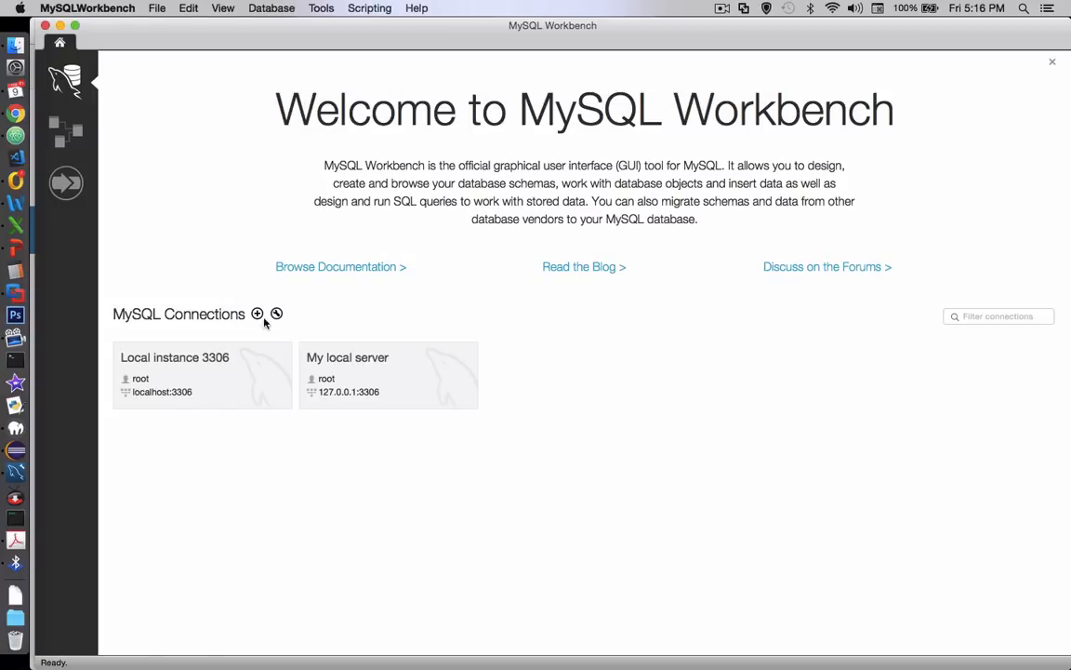
# Open the "My local server" connection, entering the MySQL account password
pyautogui.click(361, 379)
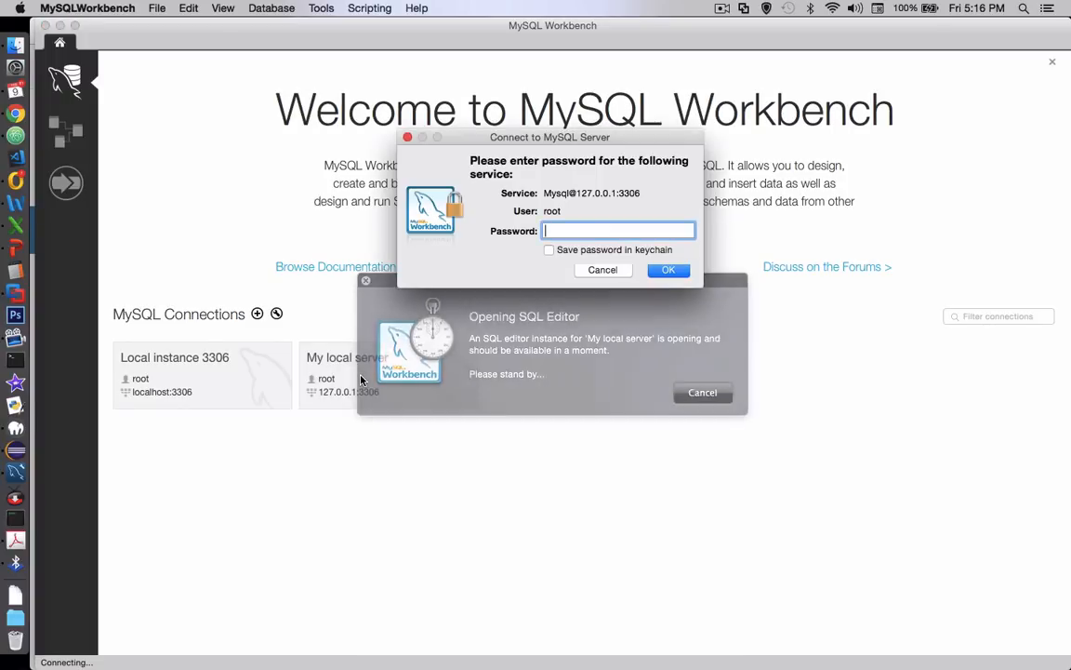
pyautogui.write('root')
pyautogui.press('Return')
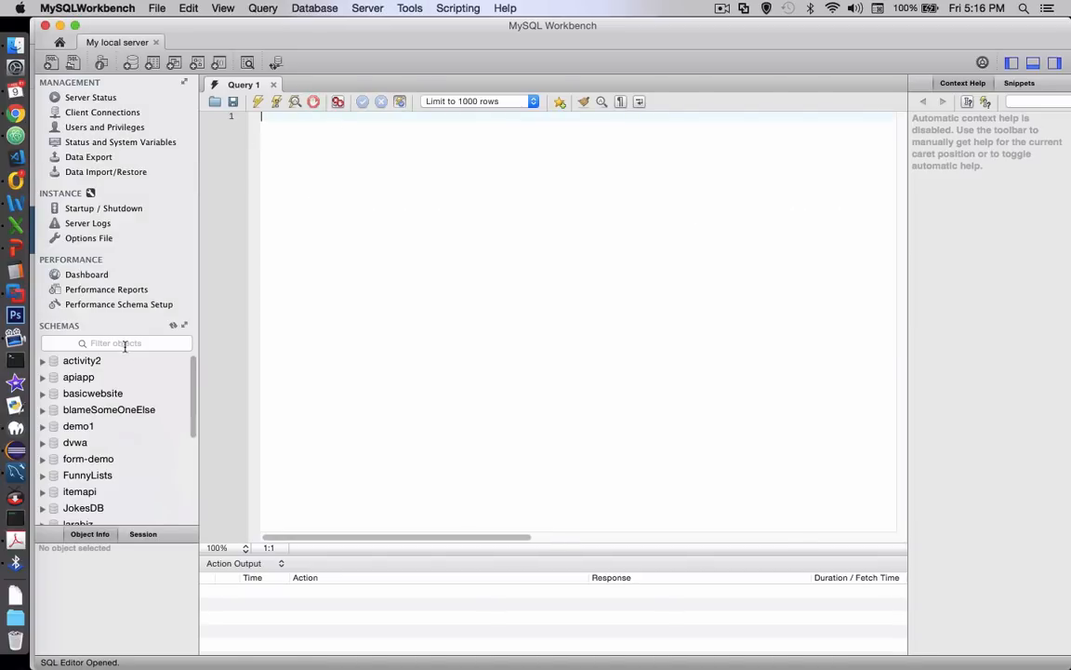
# Create a new schema named recipeLists on the connected server and apply its SQL script
pyautogui.moveTo(192, 369); pyautogui.dragTo(187, 463)
pyautogui.moveTo(382, 426); pyautogui.dragTo(361, 225)
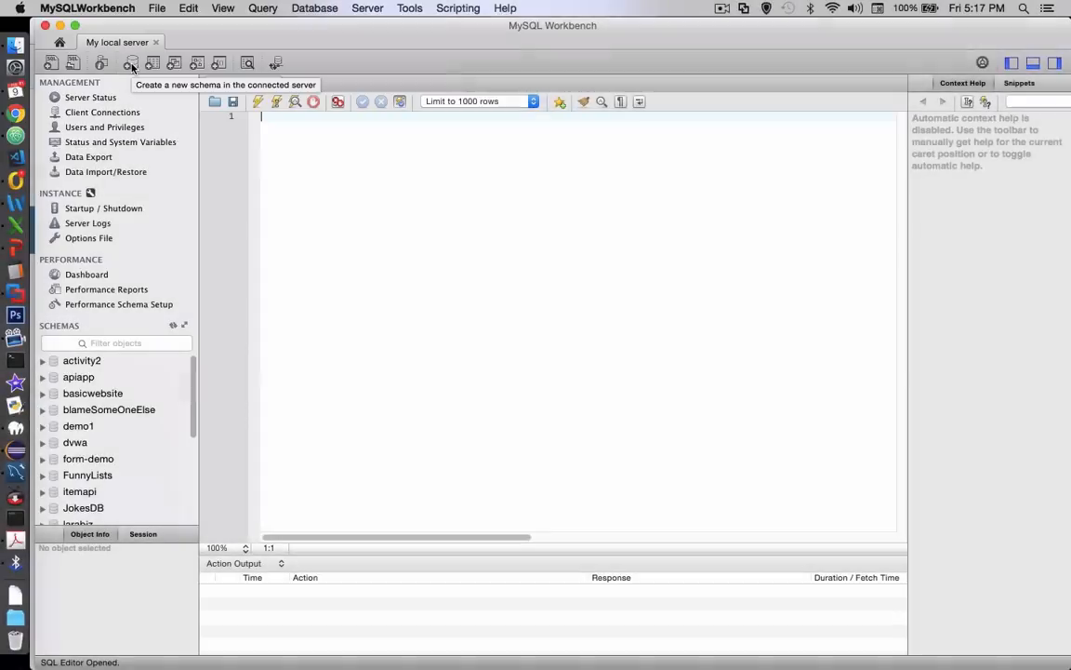
pyautogui.click(228, 113)
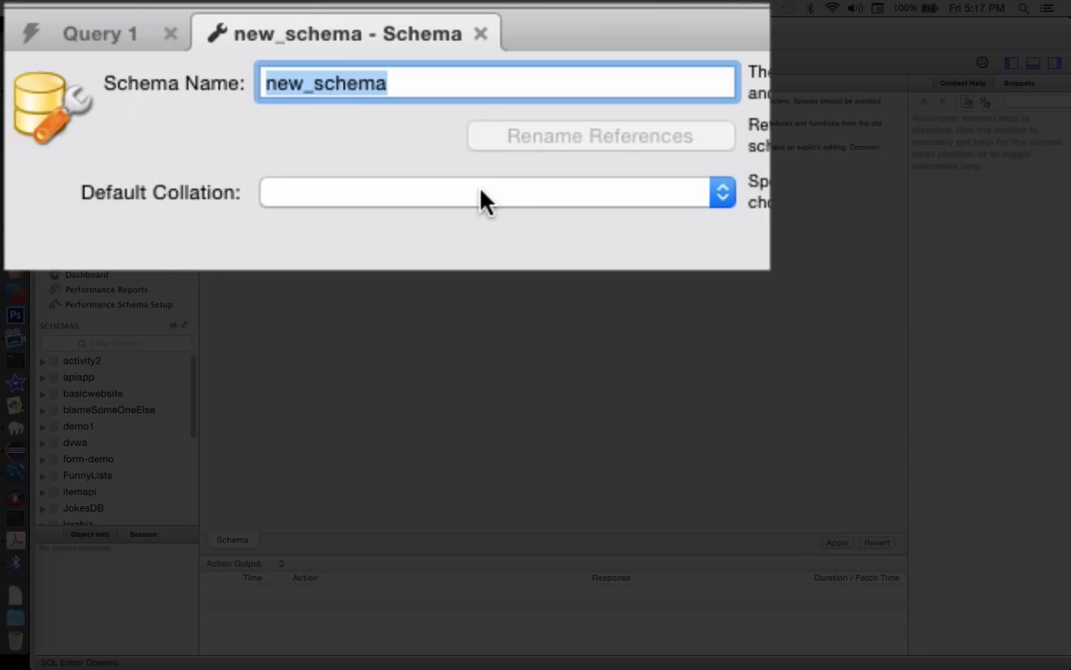
pyautogui.write('reci')
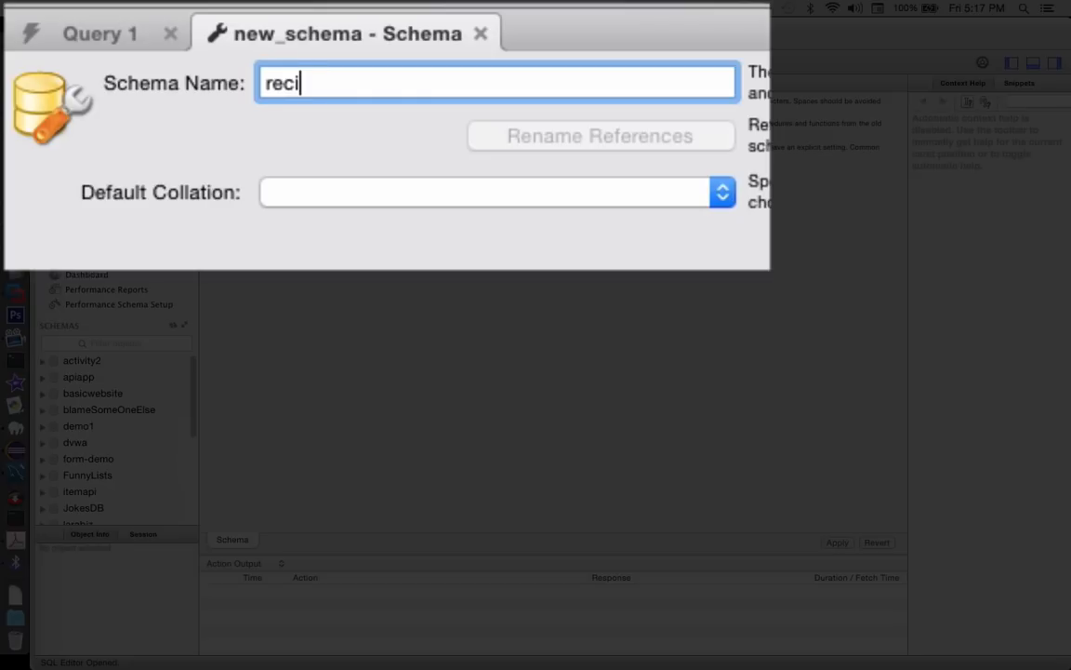
pyautogui.write('peLists')
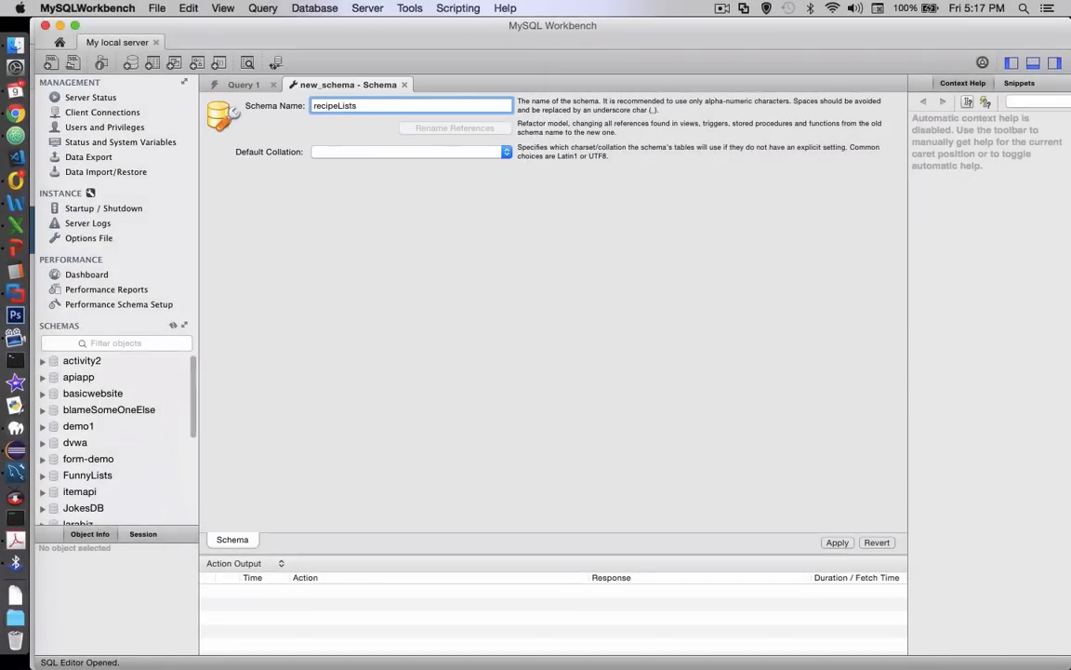
pyautogui.press('Return')
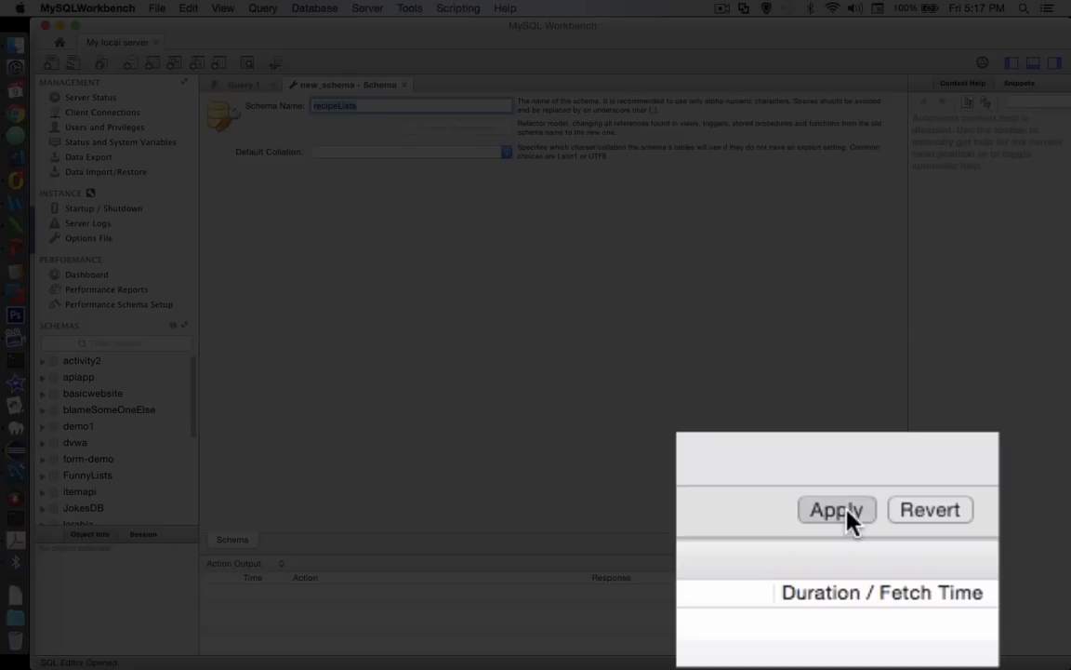
pyautogui.click(838, 543)
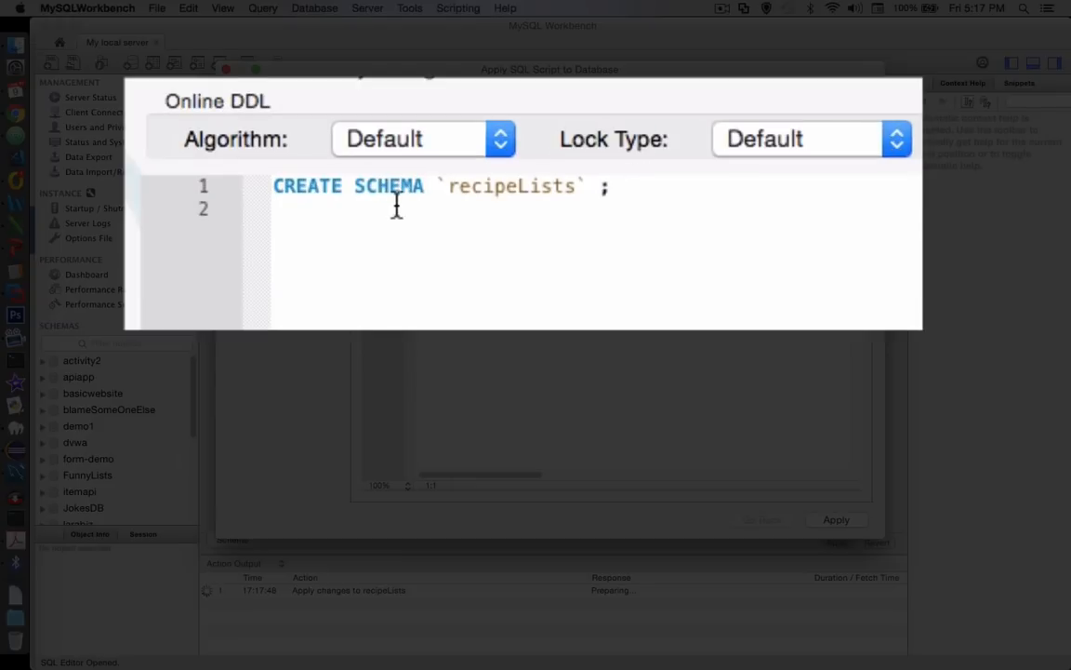
pyautogui.click(834, 523)
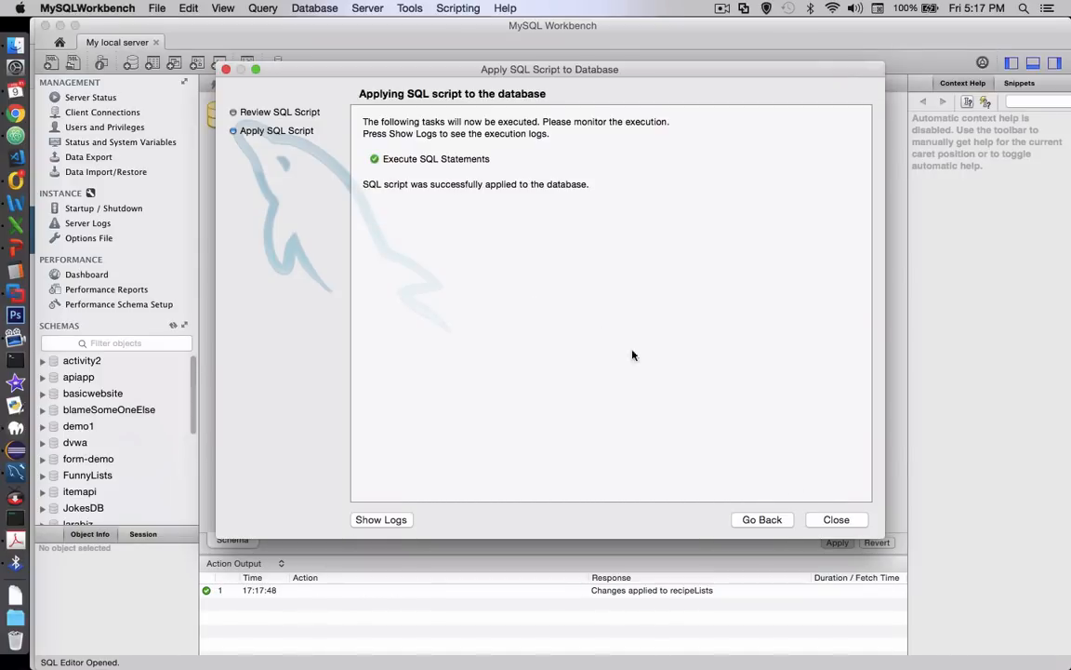
pyautogui.click(832, 521)
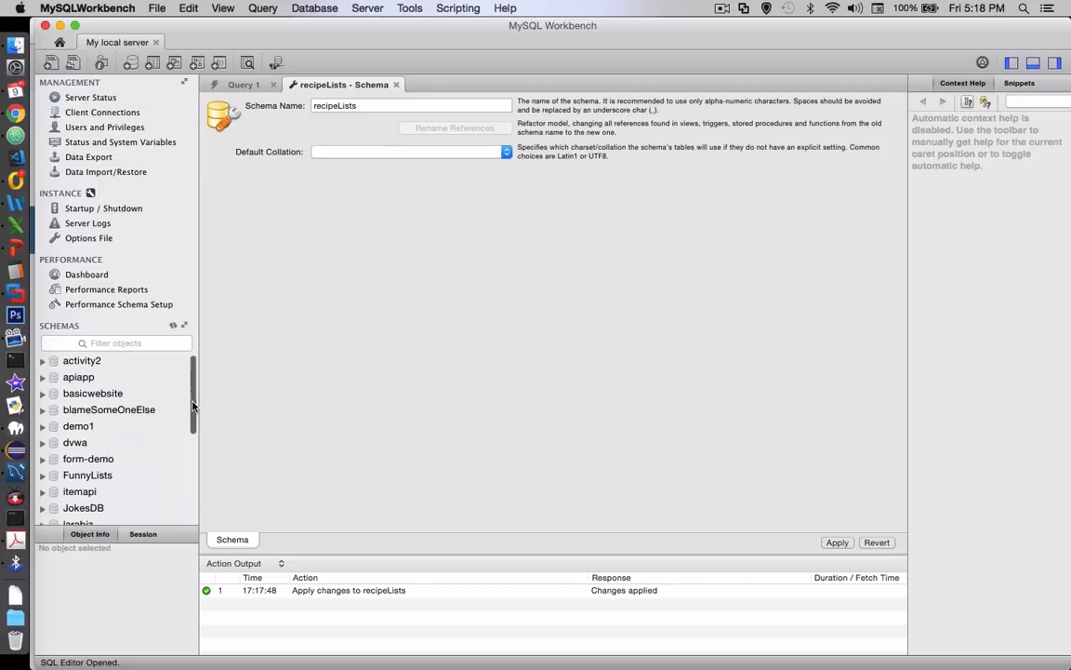
# Find recipeLists among the schemas, make it the active schema, and collapse its contents
pyautogui.scroll(-8, 186, 437)
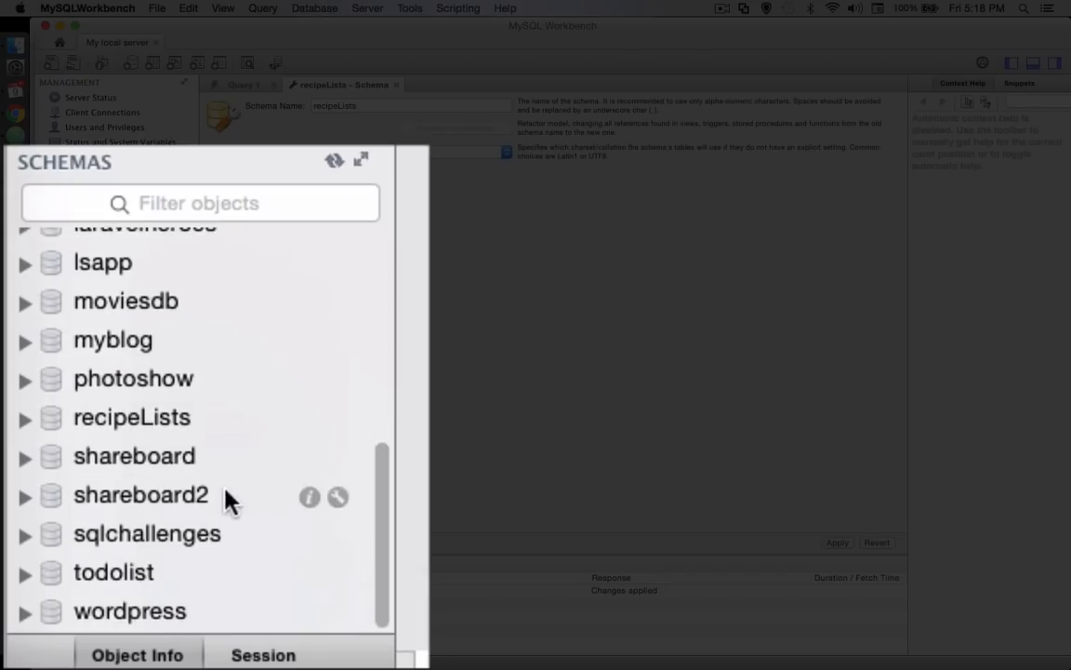
pyautogui.click(130, 420)
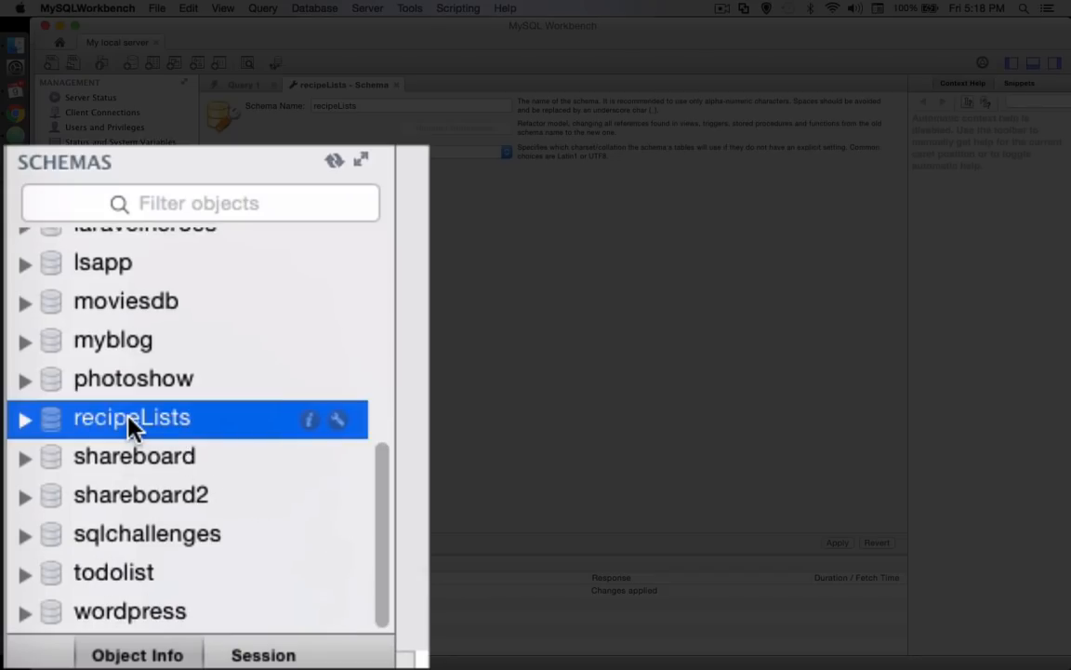
pyautogui.doubleClick(131, 425)
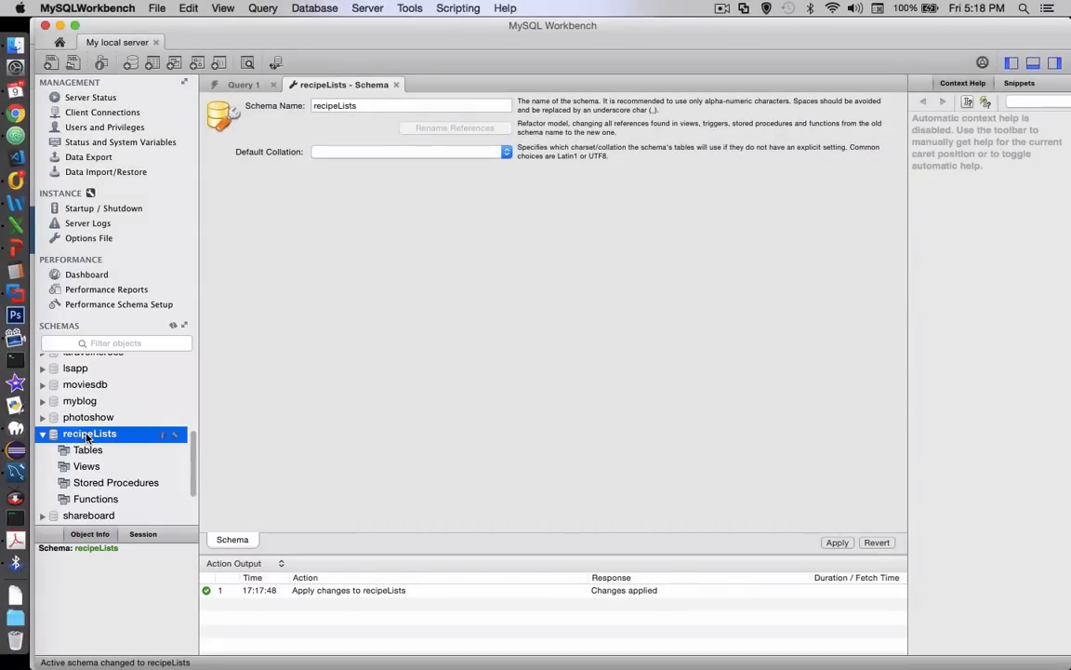
pyautogui.click(43, 435)
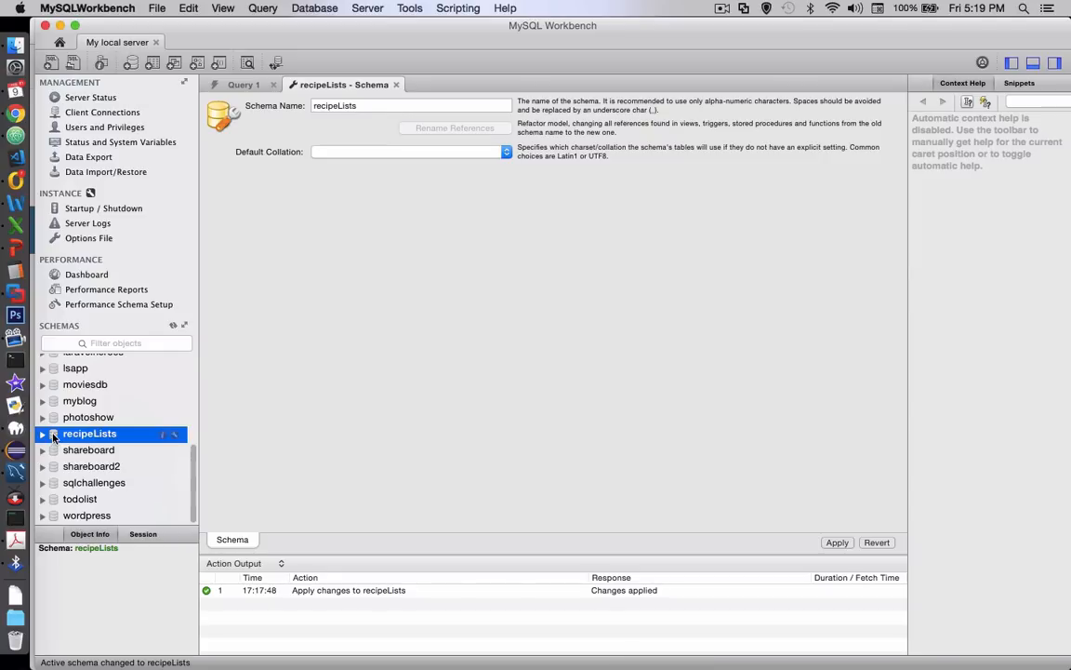
# Create a new model and add an EER diagram to it
pyautogui.click(158, 9)
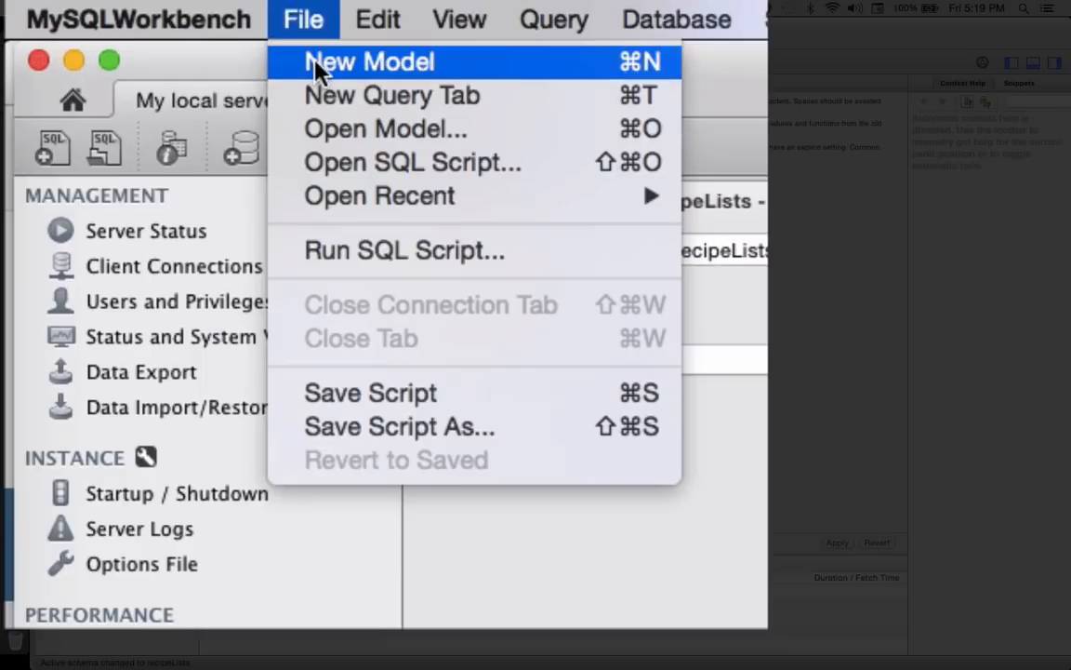
pyautogui.click(315, 63)
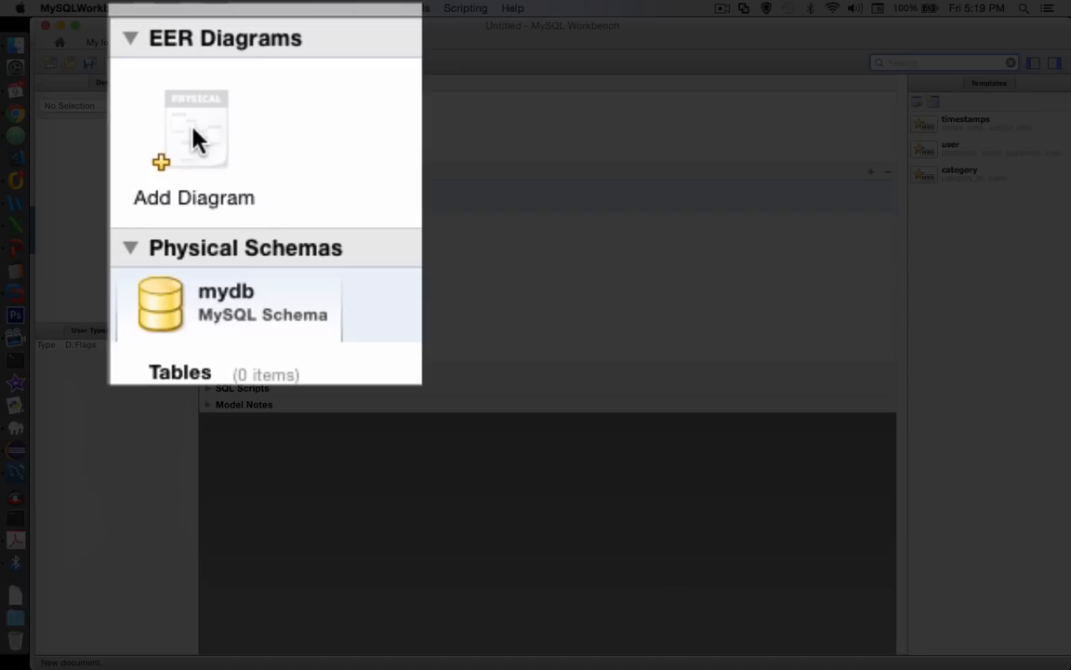
pyautogui.click(193, 134)
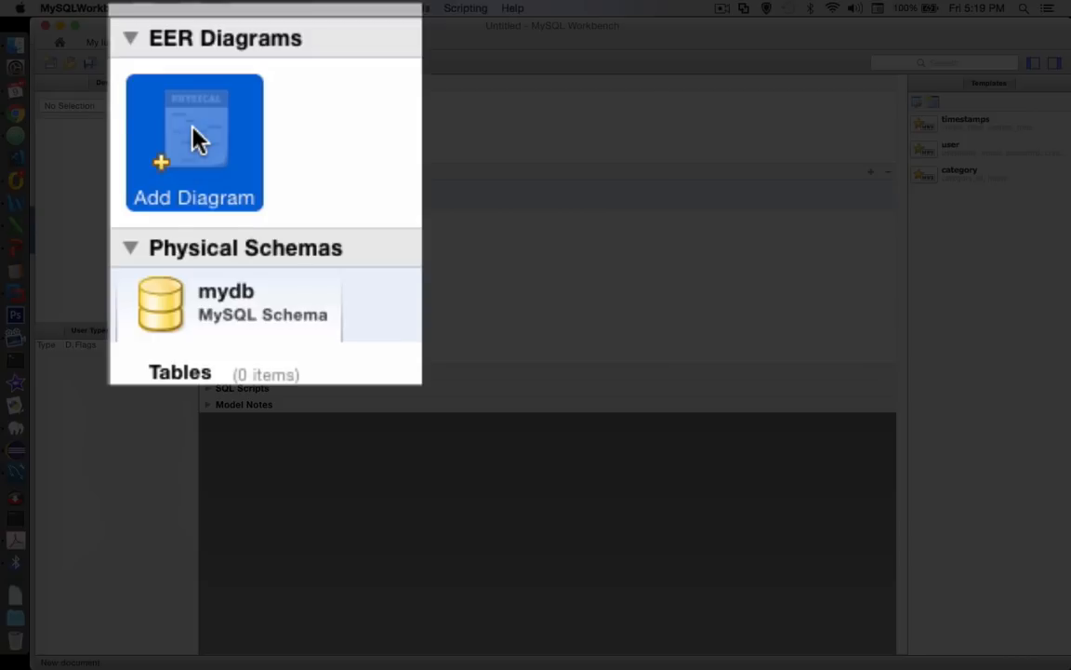
pyautogui.doubleClick(193, 129)
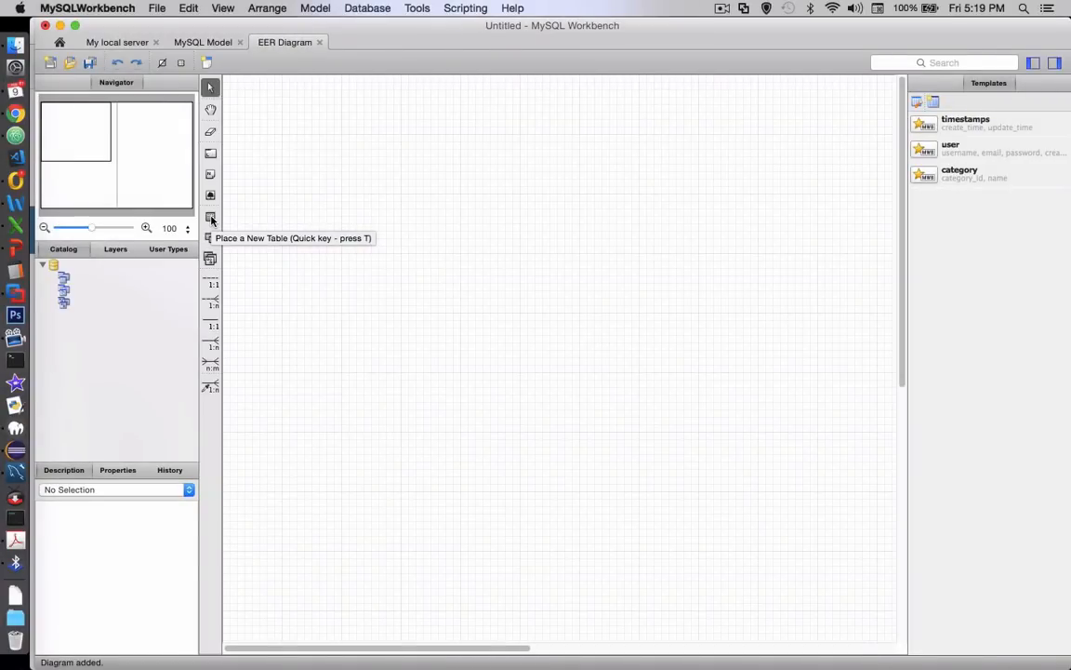
# Place a new table in the upper part of the EER diagram and name it users_table
pyautogui.click(211, 218)
pyautogui.click(300, 177)
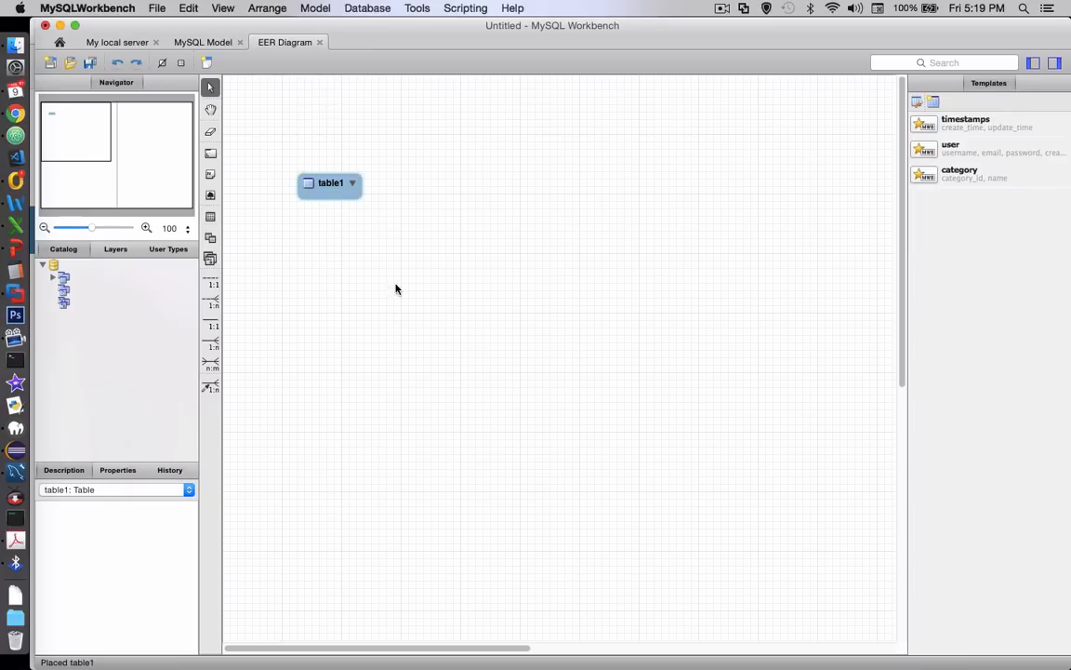
pyautogui.doubleClick(327, 184)
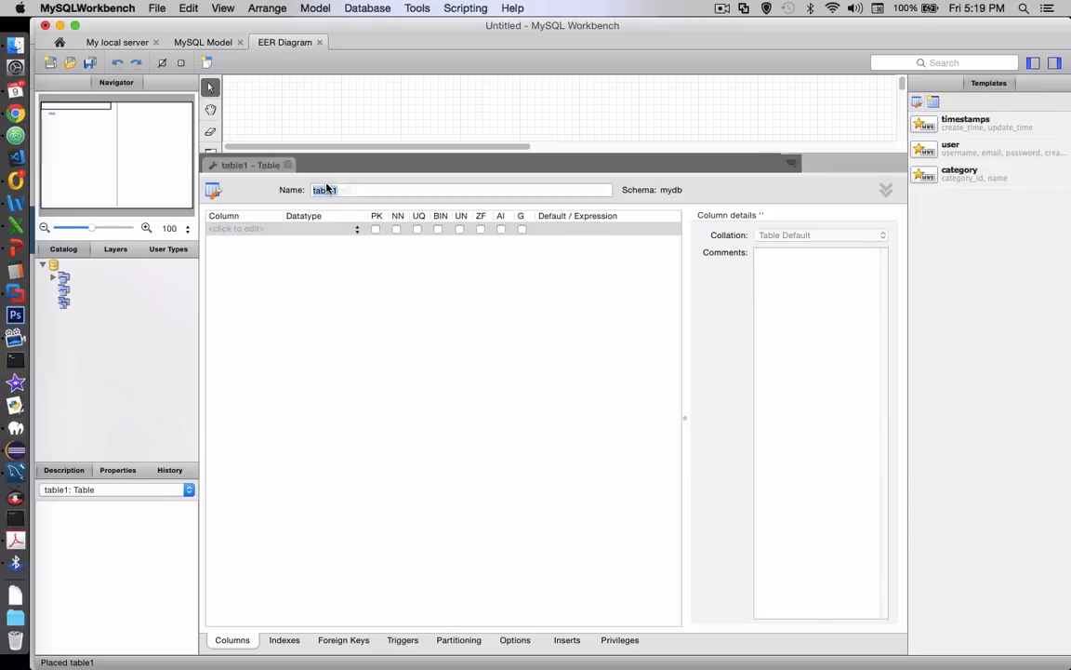
pyautogui.write('users_ta')
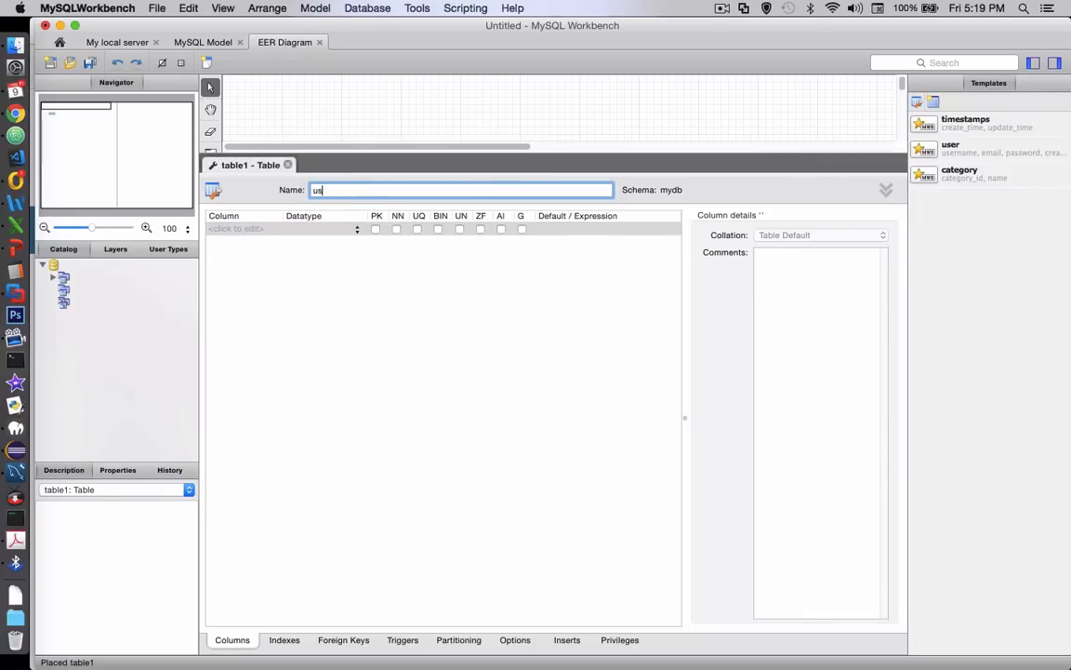
pyautogui.write('ble')
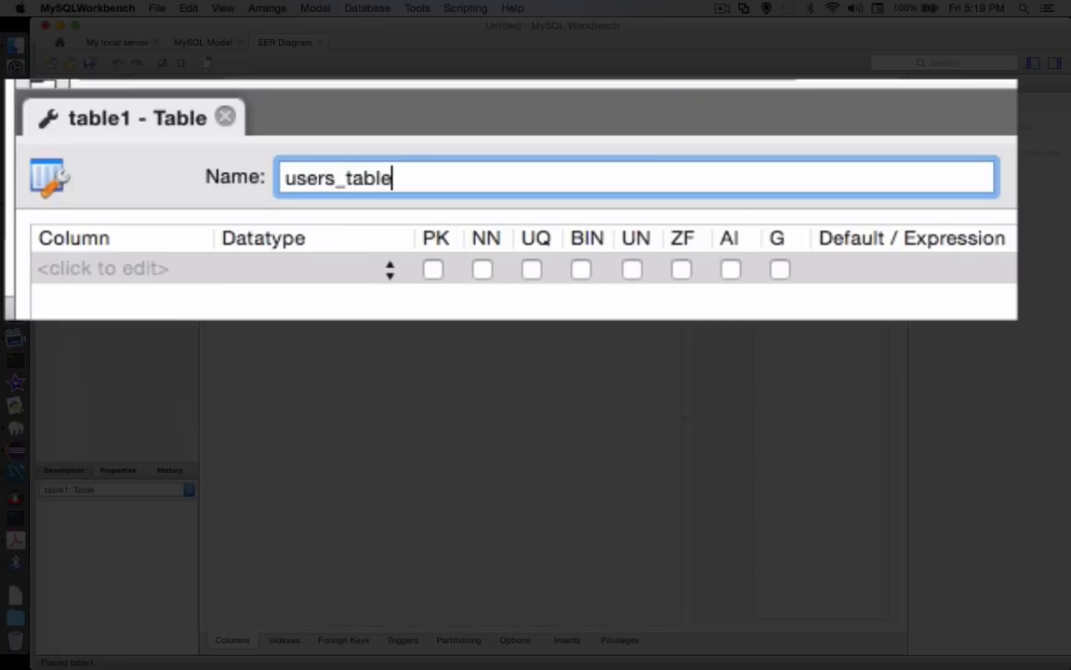
# Add an INT column named id to users_table as an auto-incrementing, not-null primary key
pyautogui.click(75, 270)
pyautogui.click(75, 270)
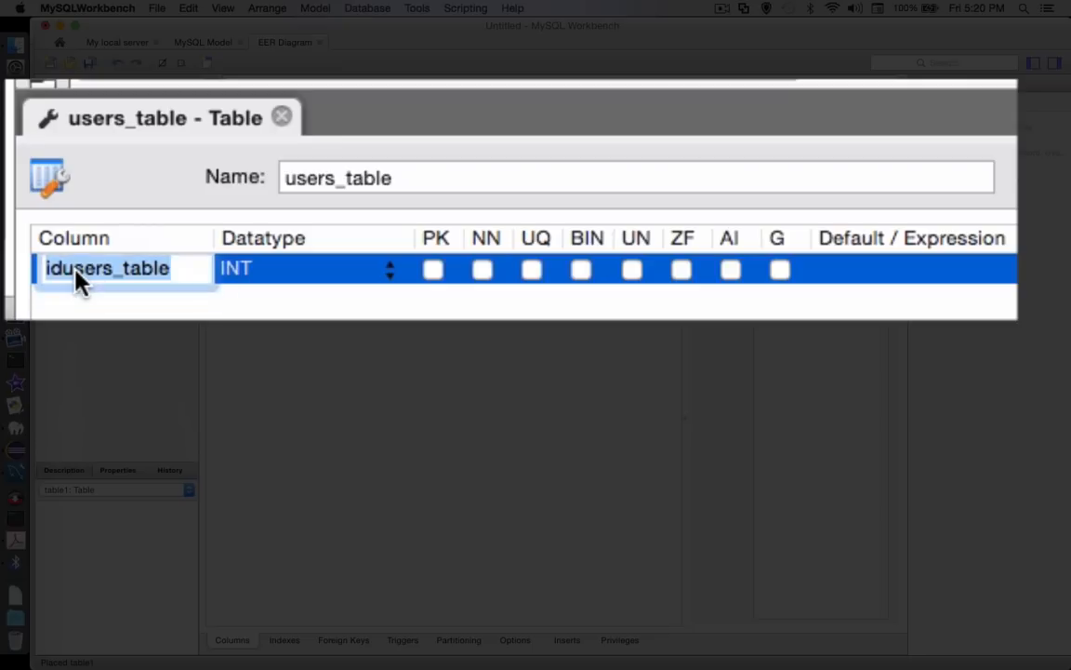
pyautogui.press('BackSpace')
pyautogui.write('id')
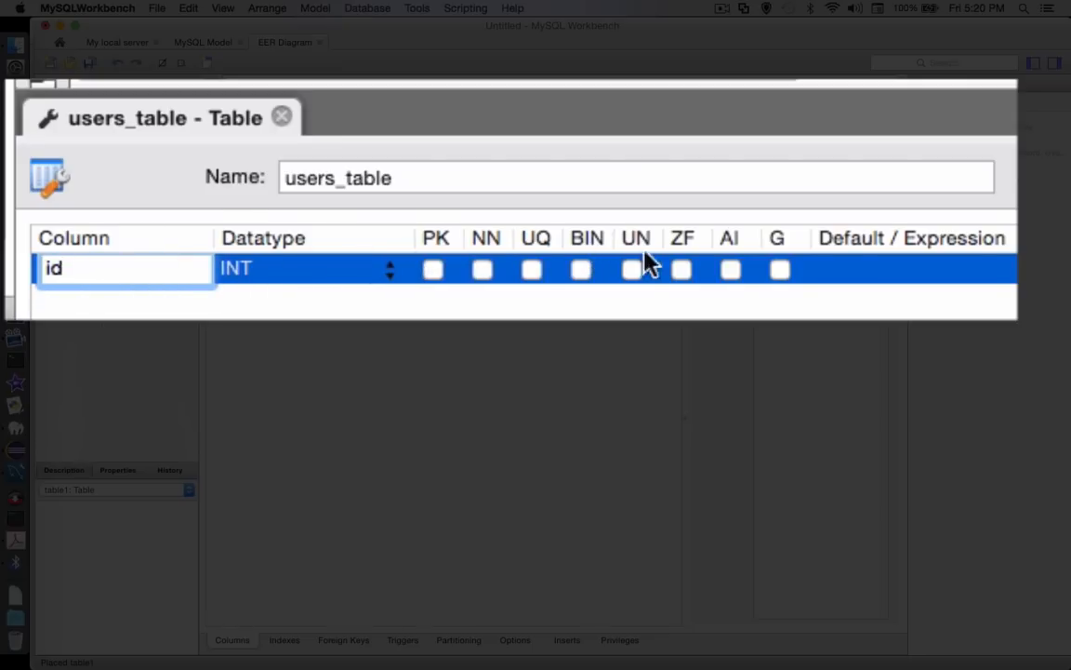
pyautogui.click(731, 271)
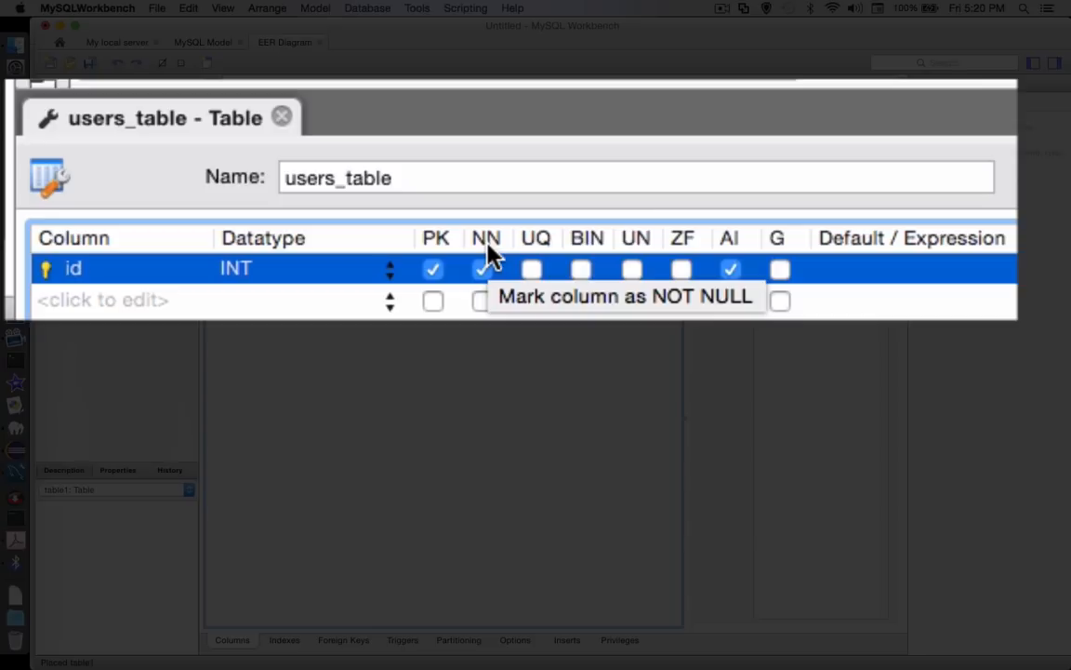
# Add a column named user_name to users_table with the datatype VARCHAR(256)
pyautogui.doubleClick(91, 299)
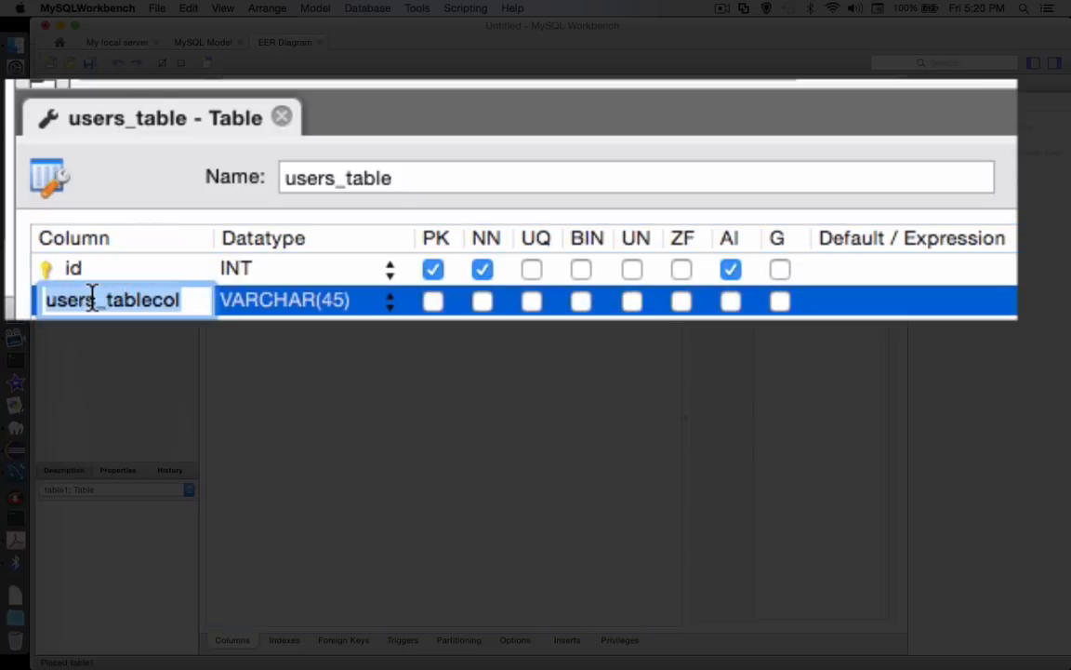
pyautogui.write('user_name')
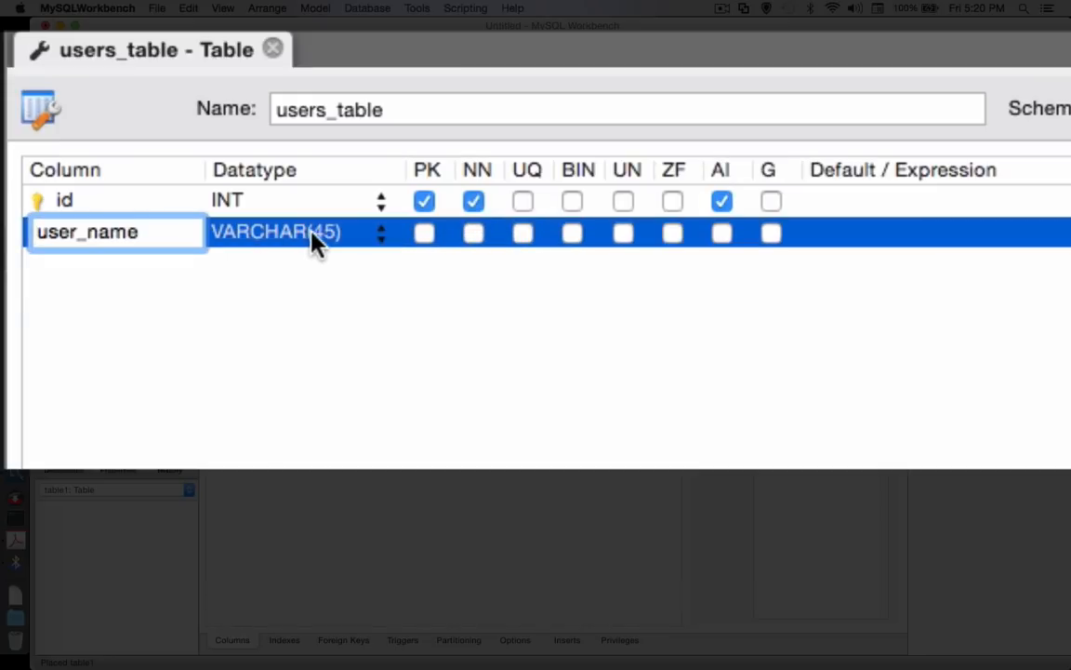
pyautogui.click(316, 239)
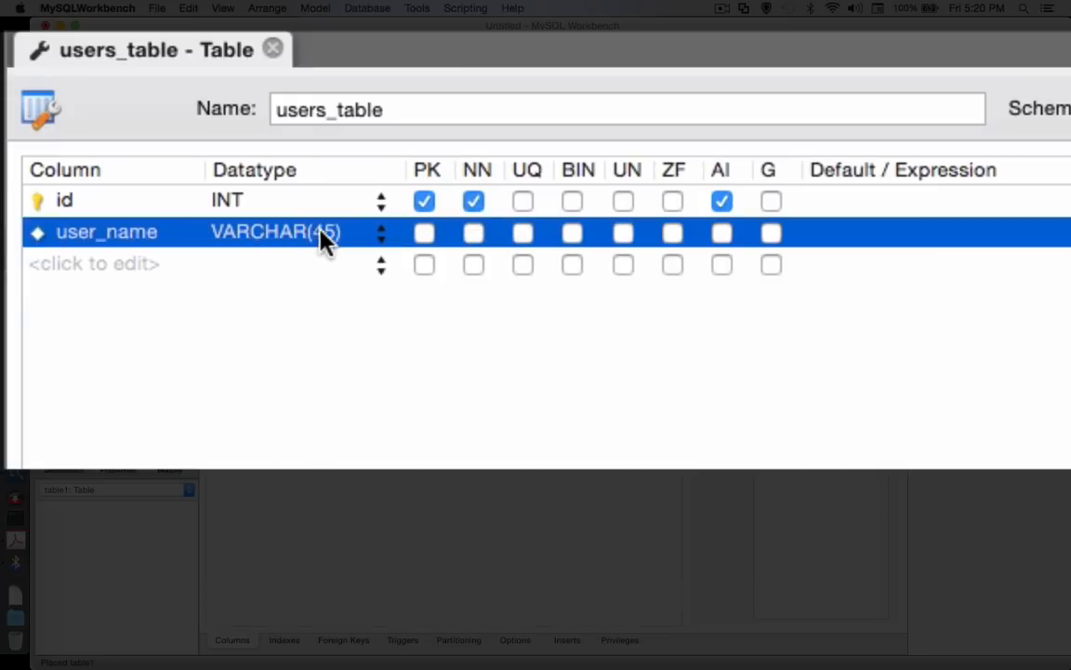
pyautogui.click(325, 239)
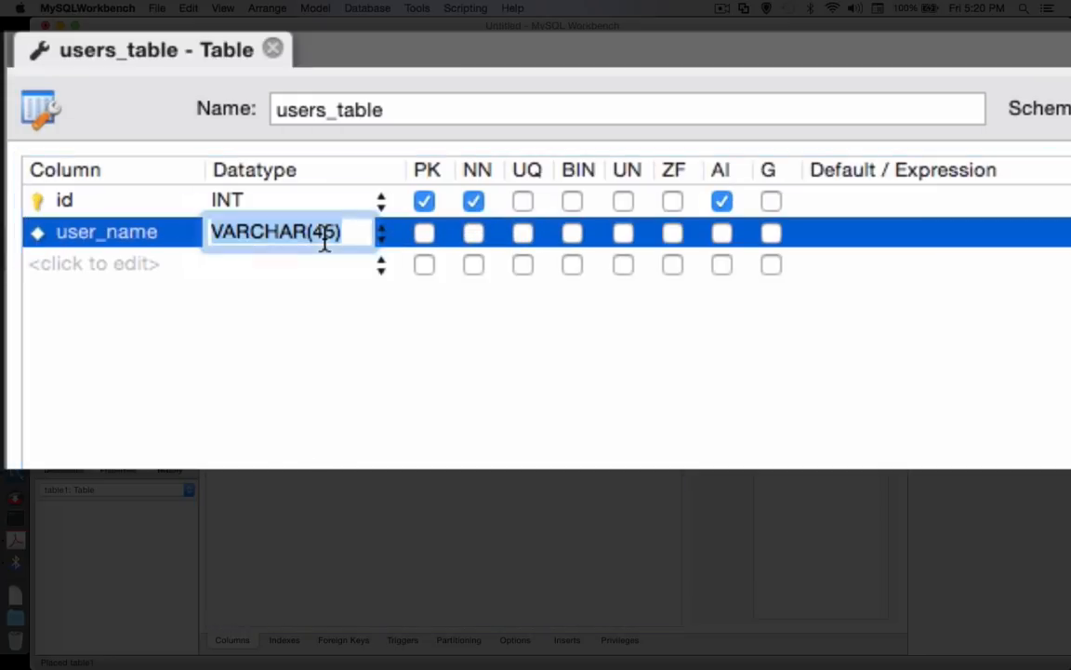
pyautogui.doubleClick(321, 234)
pyautogui.write('256)')
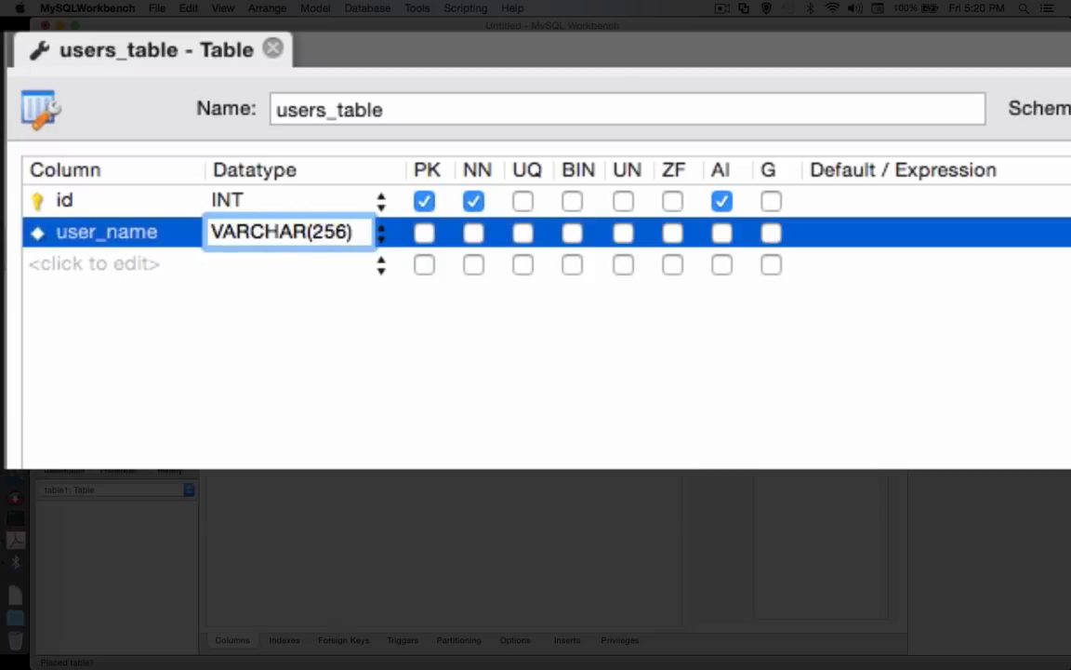
pyautogui.press('Return')
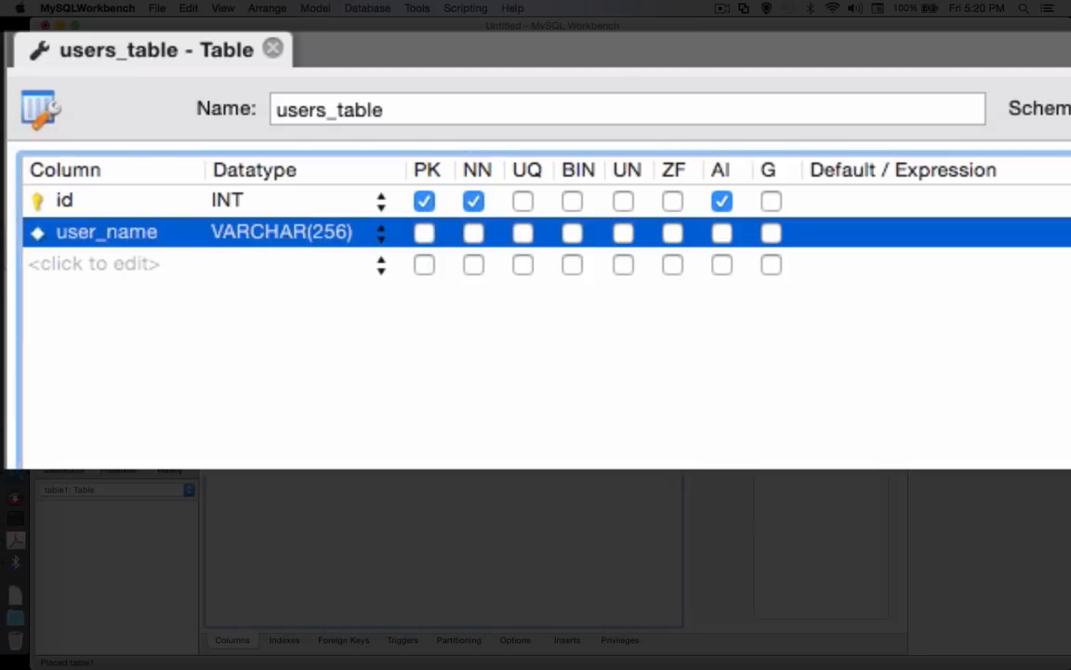
# Add a VARCHAR(256) column named user_password to users_table, and expand the table's indexes in the EER diagram
pyautogui.click(80, 265)
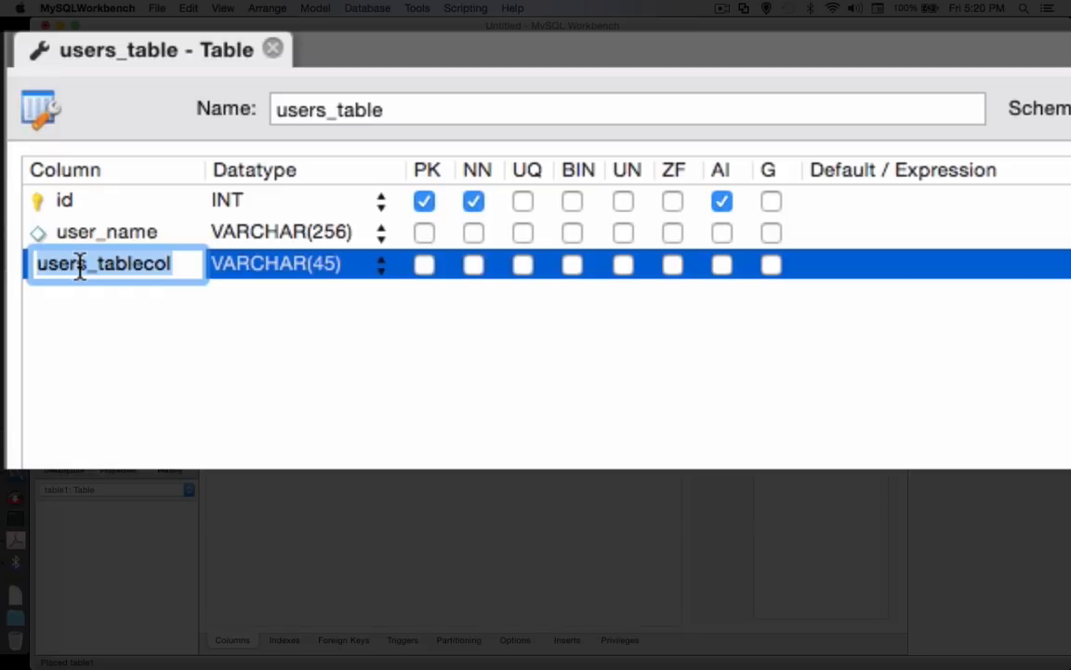
pyautogui.write('user_pass')
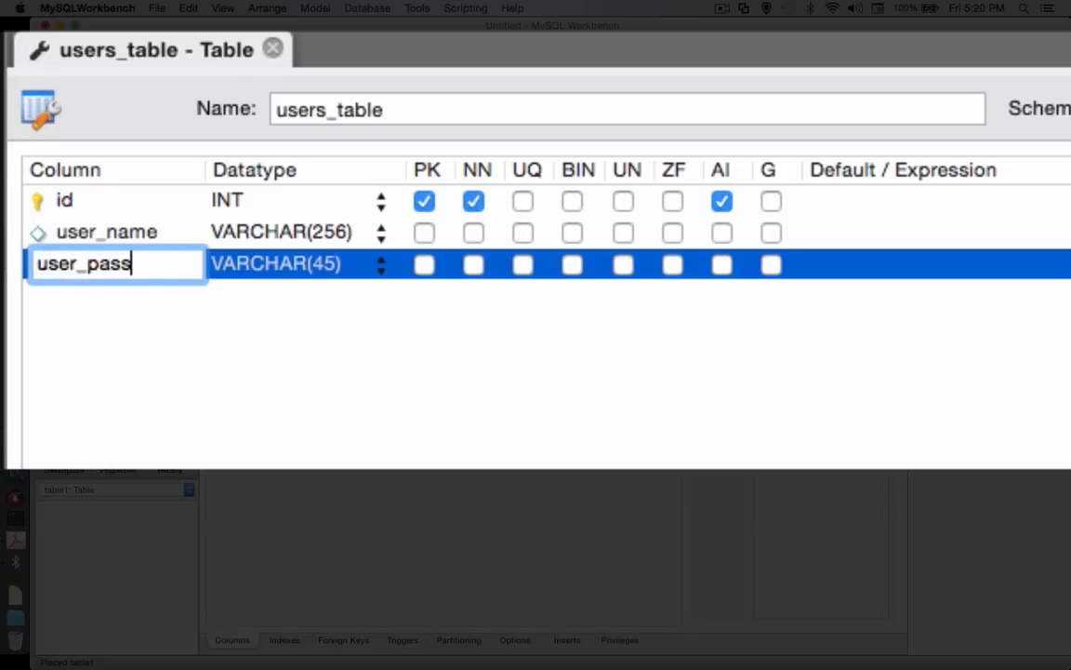
pyautogui.write('word')
pyautogui.press('Return')
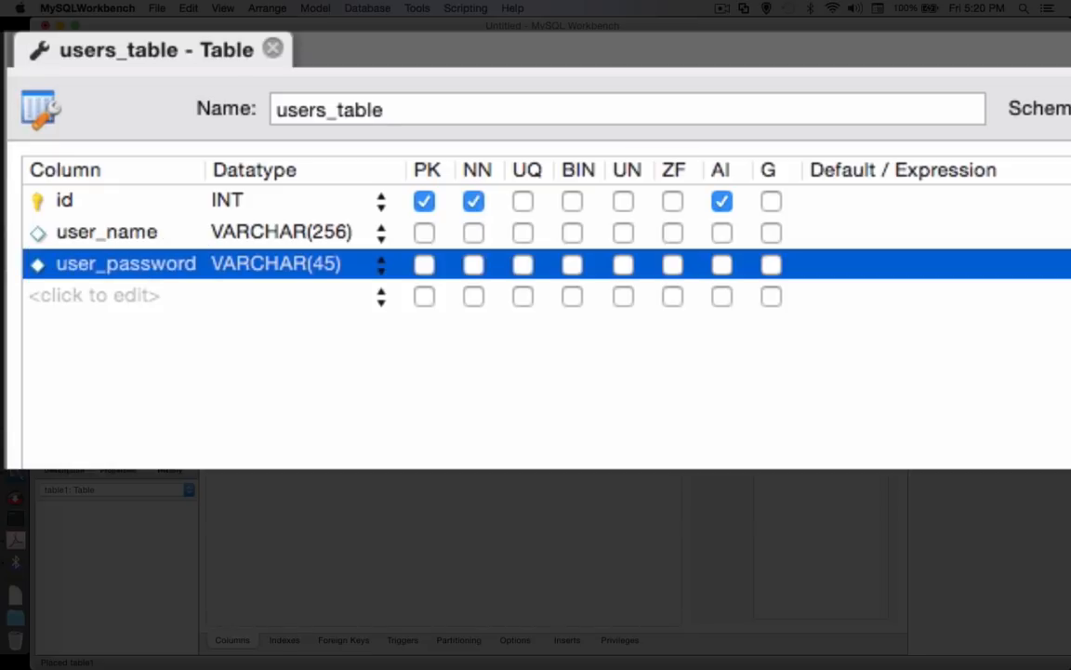
pyautogui.click(331, 266)
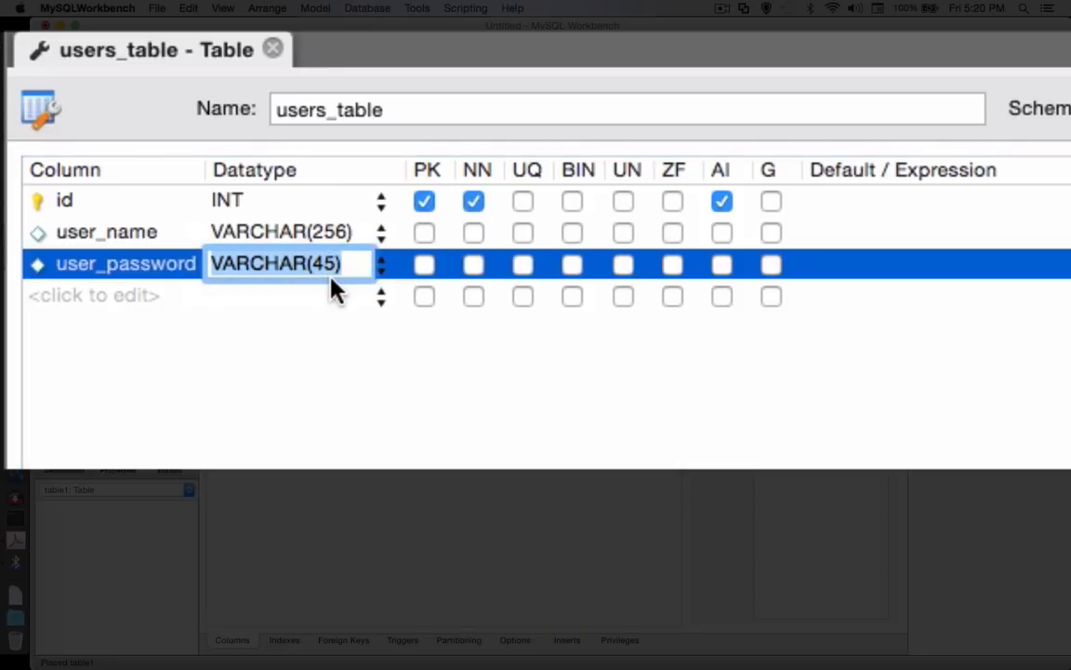
pyautogui.press('Return')
pyautogui.doubleClick(331, 263)
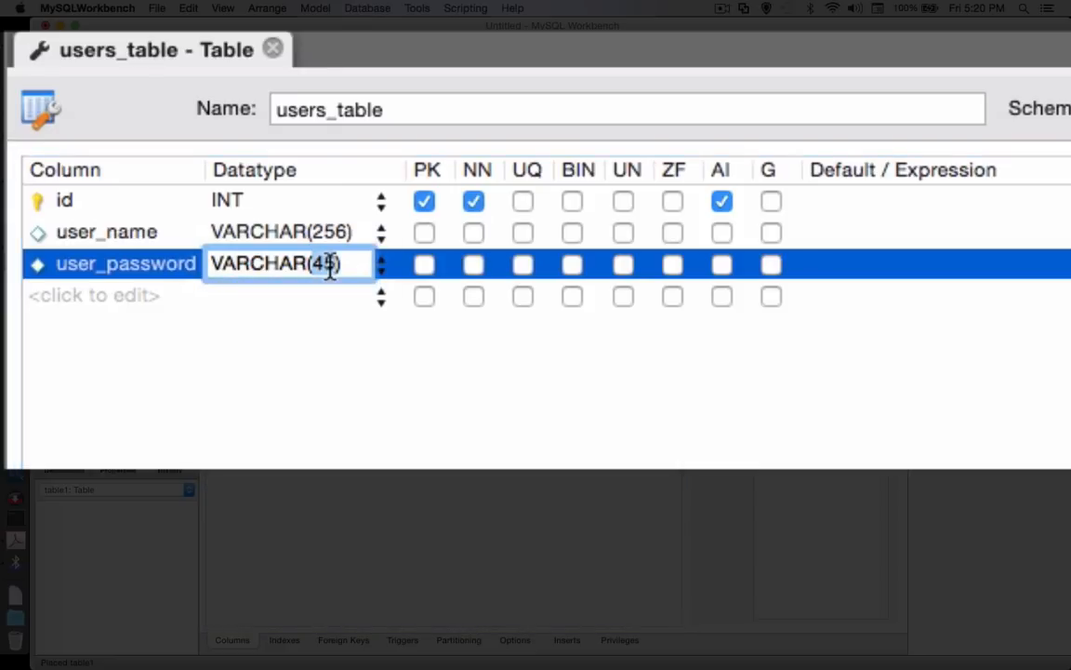
pyautogui.write('256)')
pyautogui.press('Return')
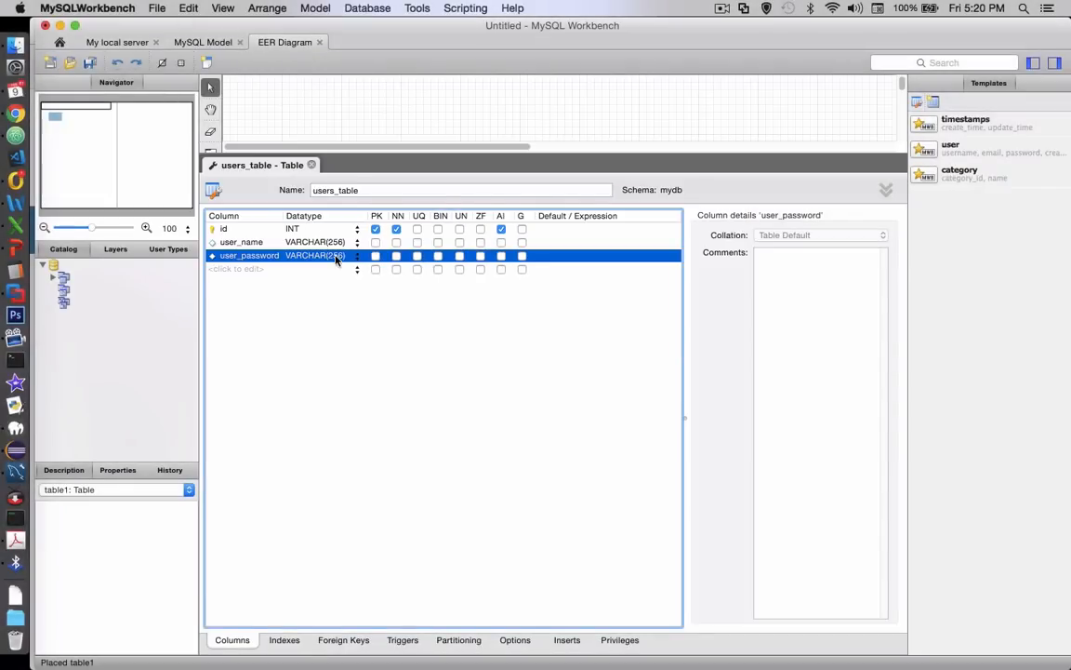
pyautogui.click(313, 165)
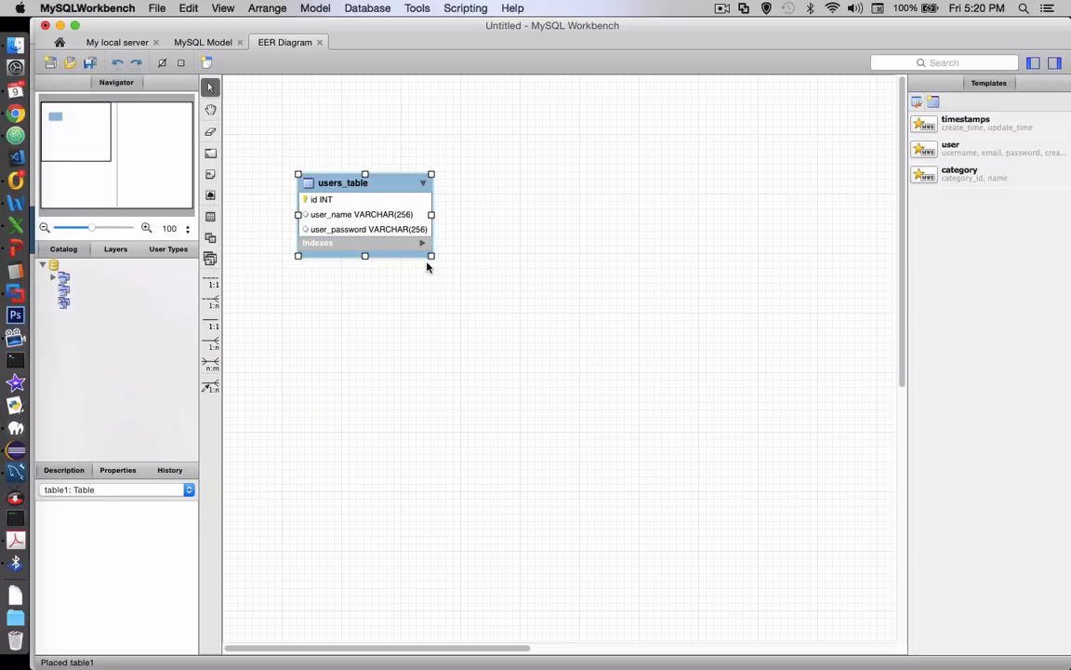
pyautogui.click(423, 244)
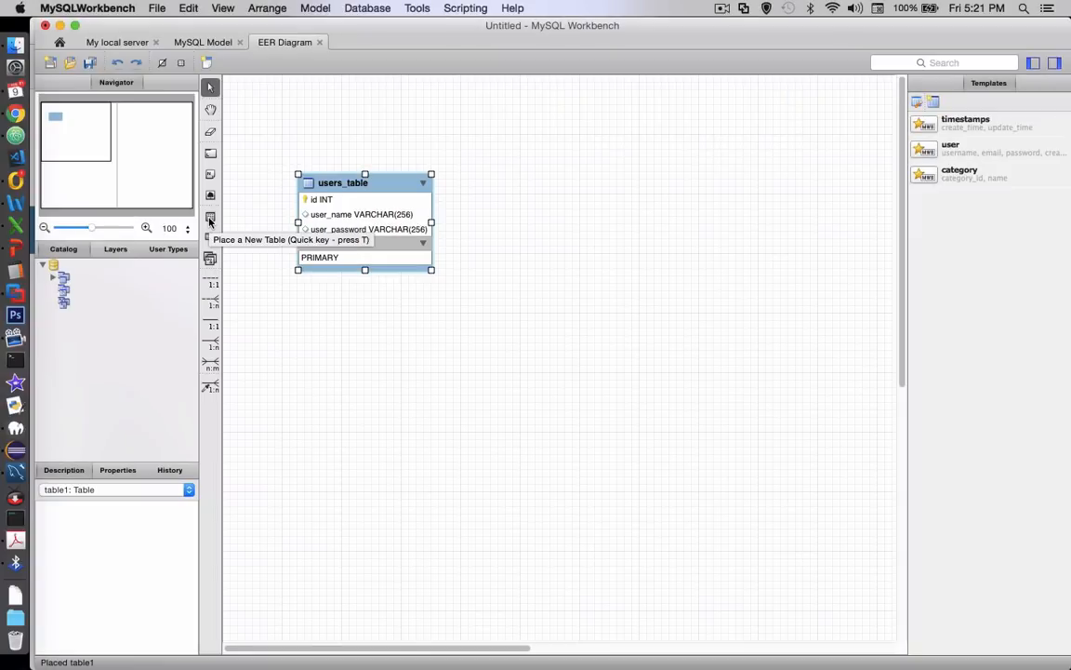
# Place a second table in the diagram to the right of users_table and name it recipies_table
pyautogui.click(211, 216)
pyautogui.click(596, 177)
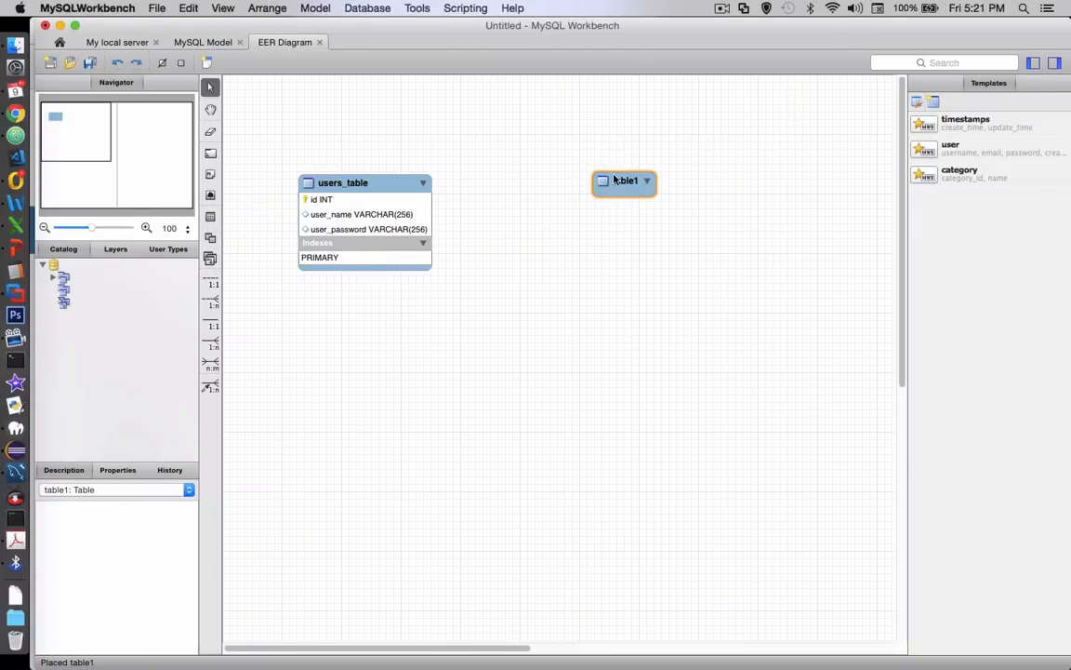
pyautogui.doubleClick(623, 184)
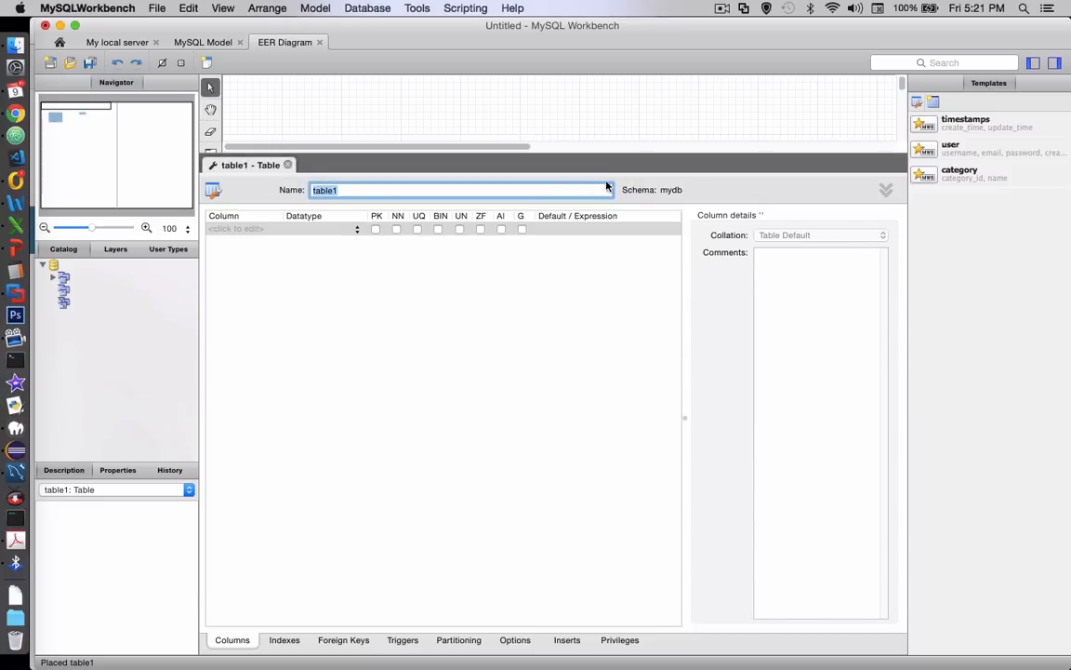
pyautogui.write('recipies_table')
# Add an INT column named id to recipies_table as its auto-incrementing, not-null primary key
pyautogui.click(243, 228)
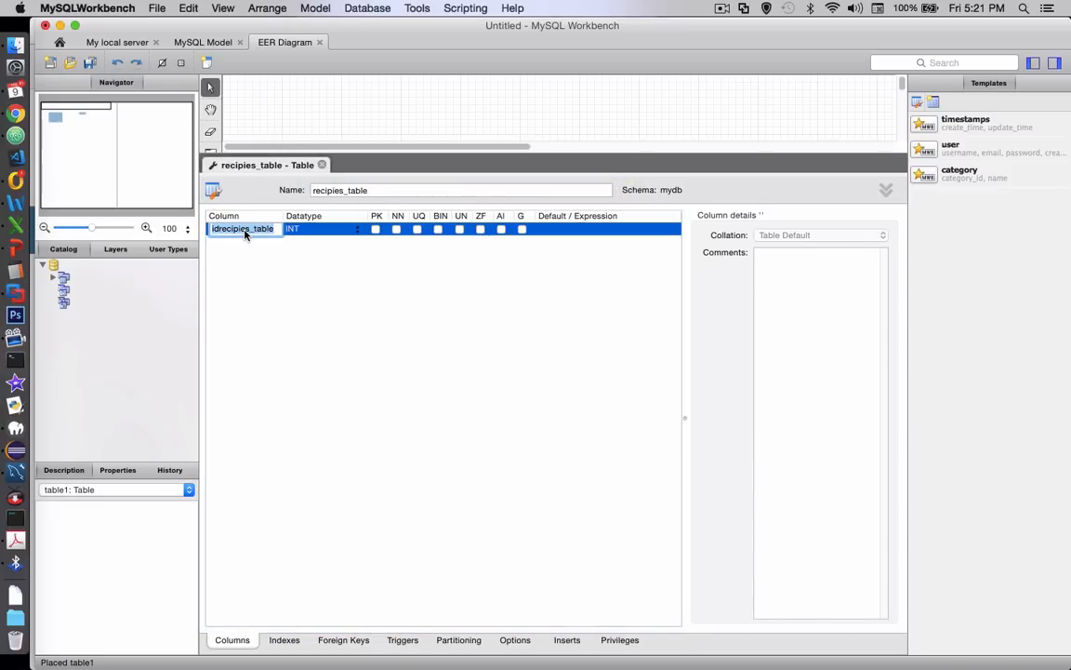
pyautogui.write('id')
pyautogui.press('Return')
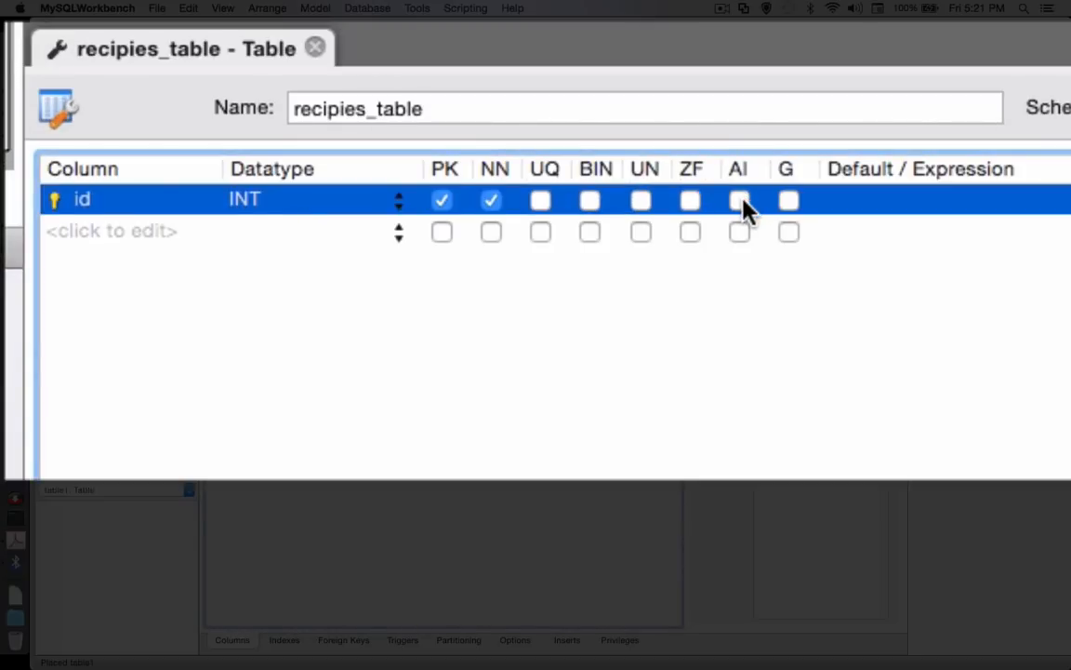
pyautogui.click(740, 201)
# Add a column named recipe_title to recipies_table, keeping the default VARCHAR(45) datatype
pyautogui.doubleClick(81, 239)
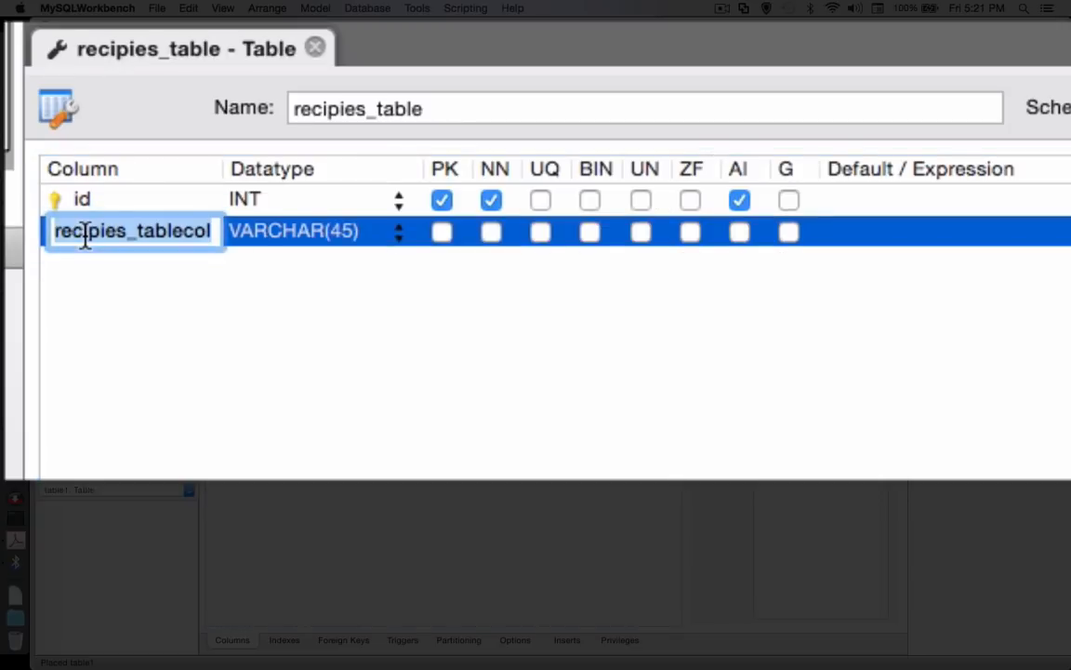
pyautogui.write('re')
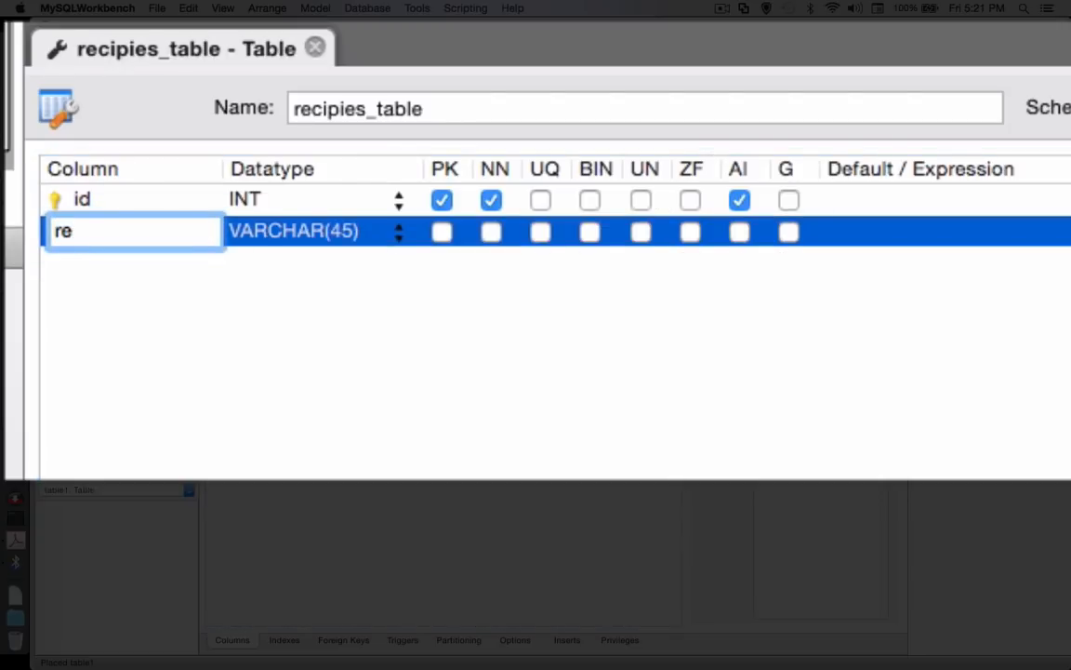
pyautogui.write('cipe_title')
pyautogui.press('Return')
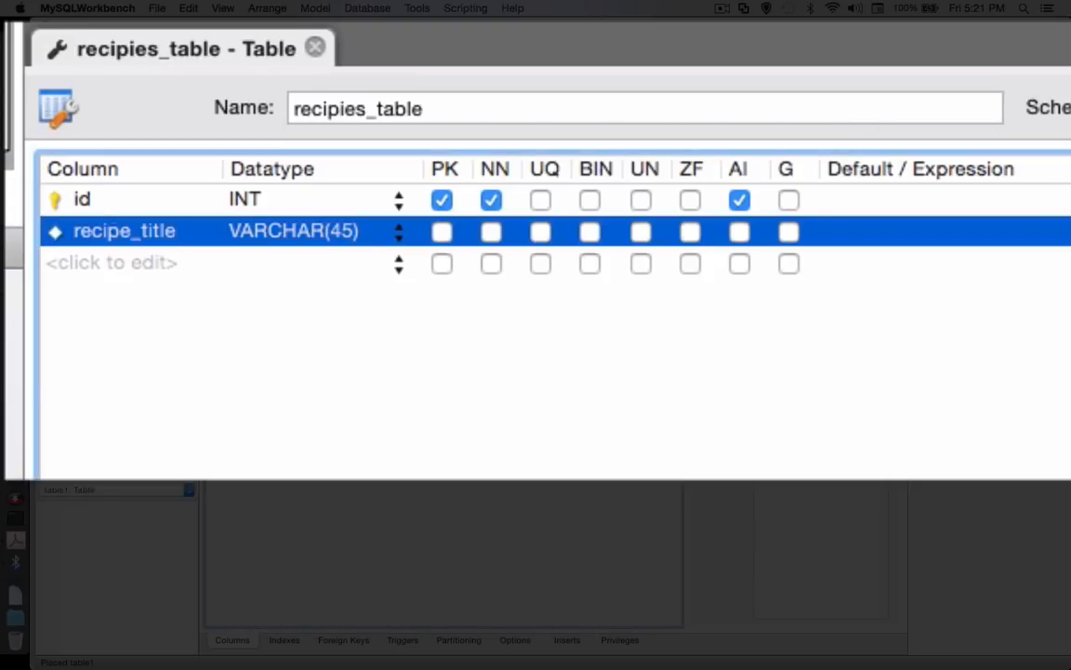
# Add a column named recipe_ingredients to recipies_table with the datatype TEXT
pyautogui.click(101, 263)
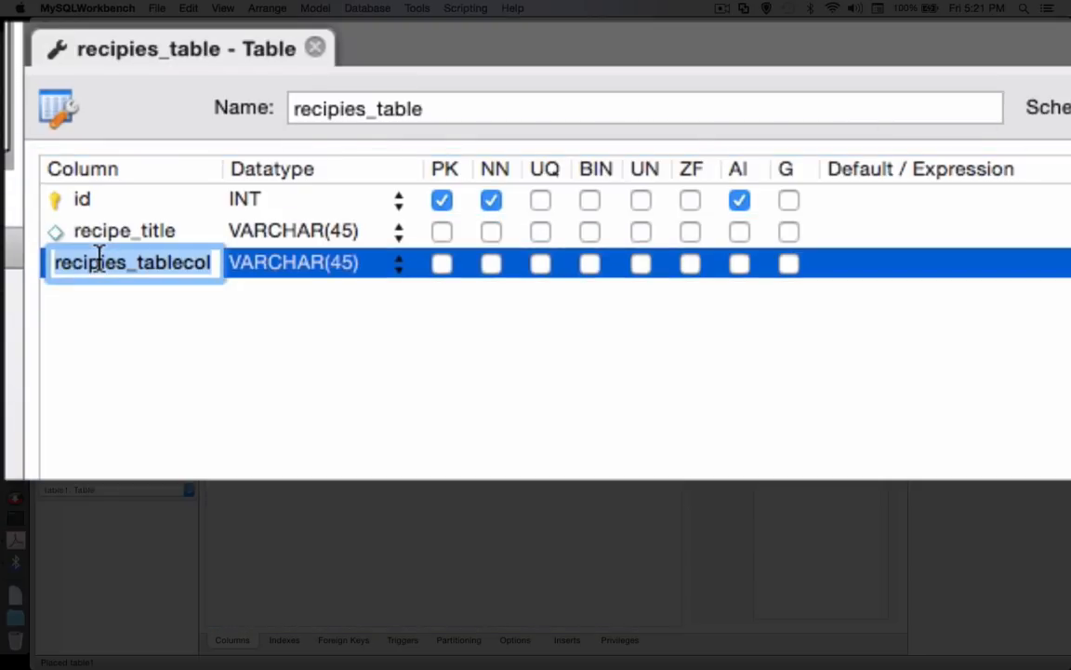
pyautogui.write('recipe')
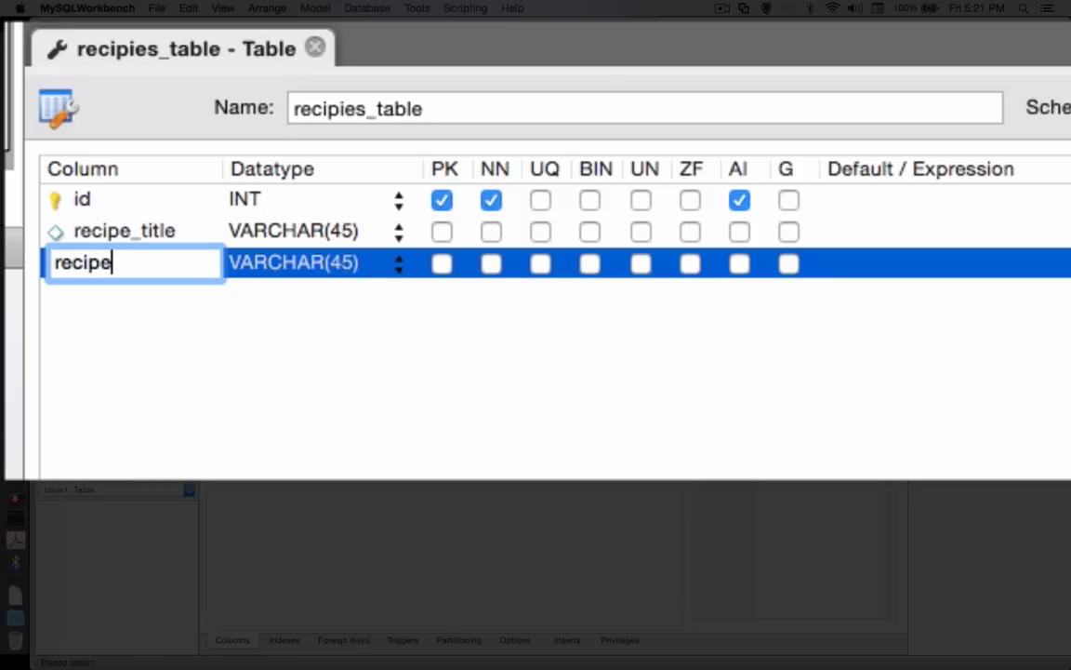
pyautogui.write('_ingredients')
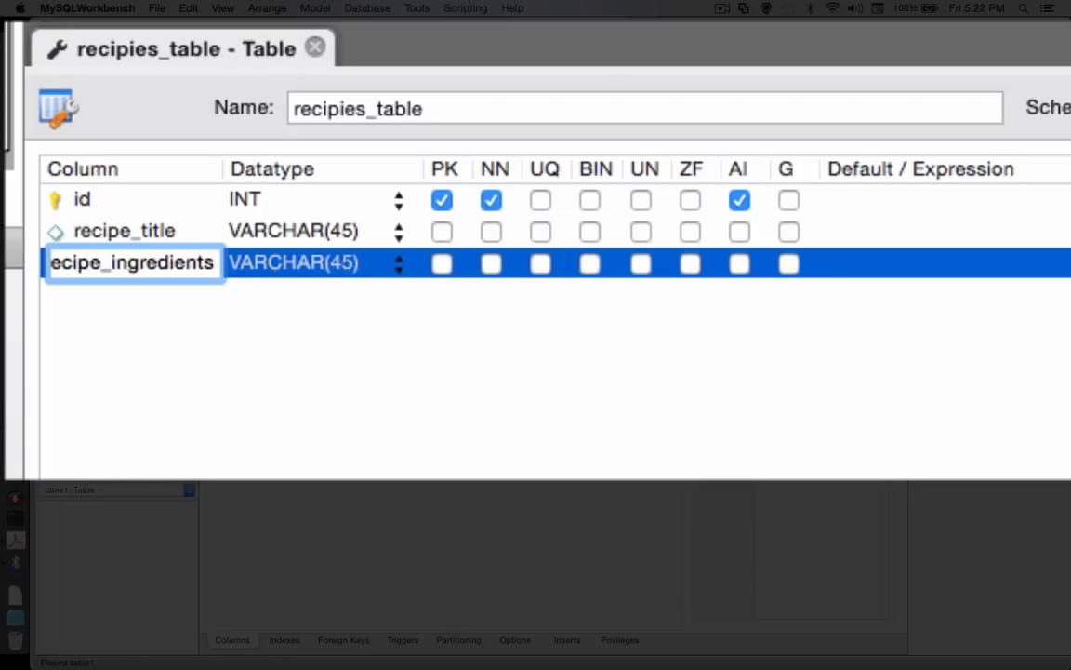
pyautogui.press('Return')
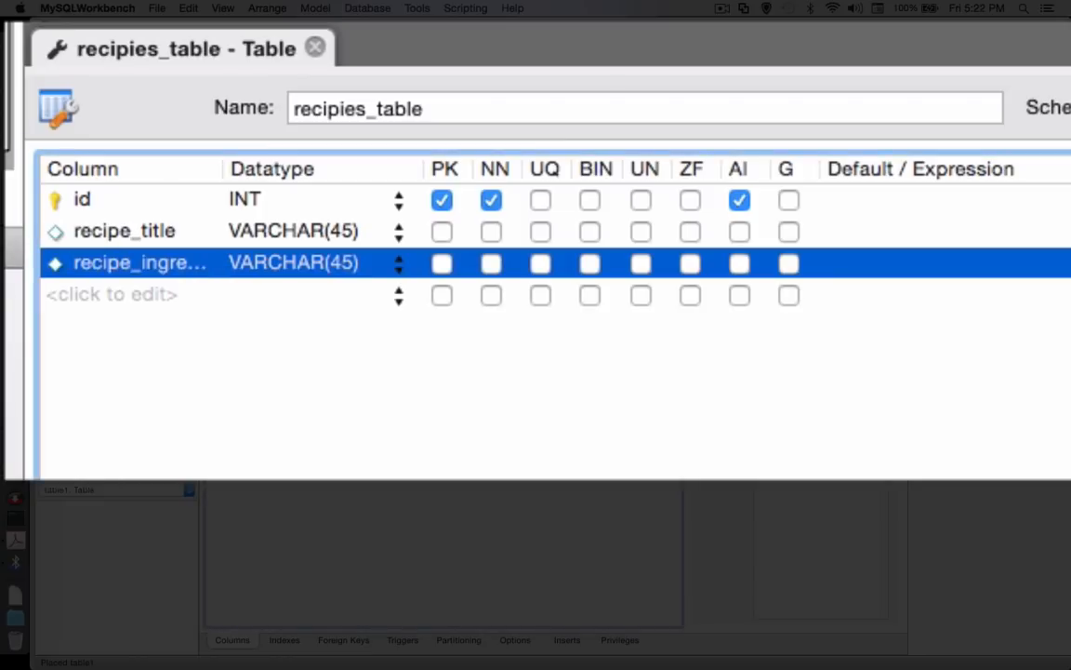
pyautogui.doubleClick(276, 270)
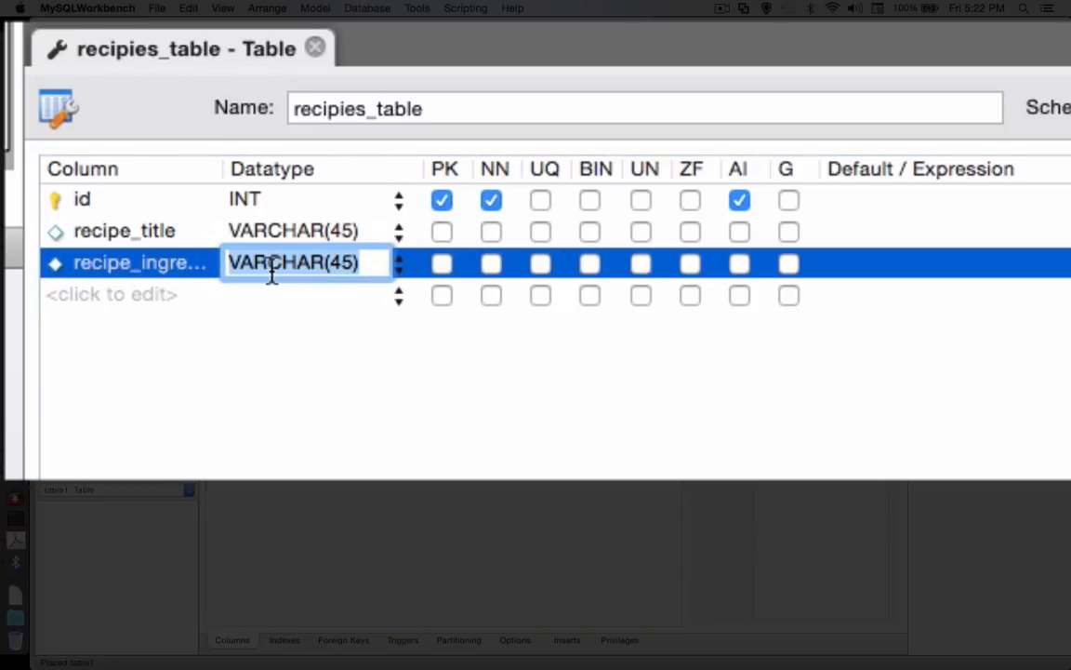
pyautogui.write('TEXT(')
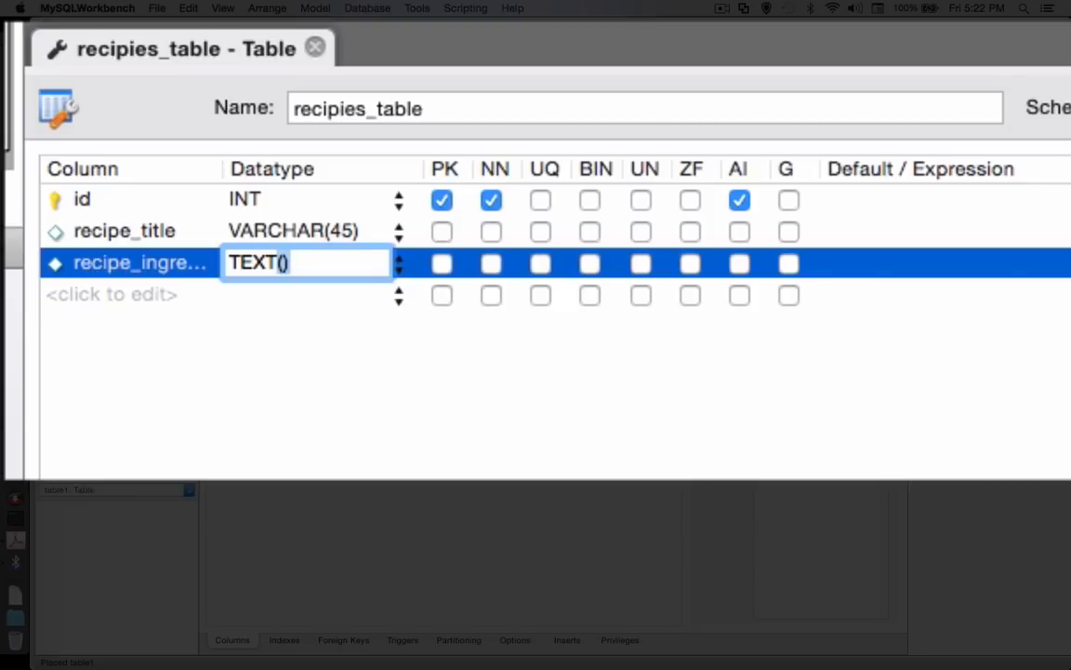
pyautogui.press('BackSpace')
pyautogui.press('Return')
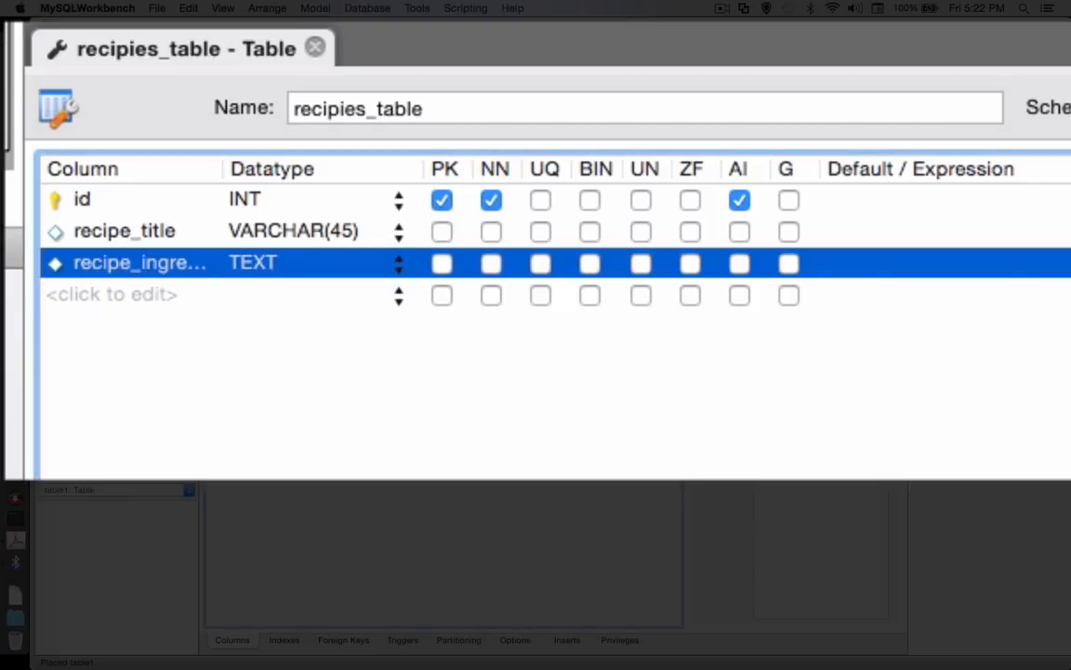
# Add a column named recipe_instructions with the datatype TEXT to recipies_table and close the table editor
pyautogui.doubleClick(129, 294)
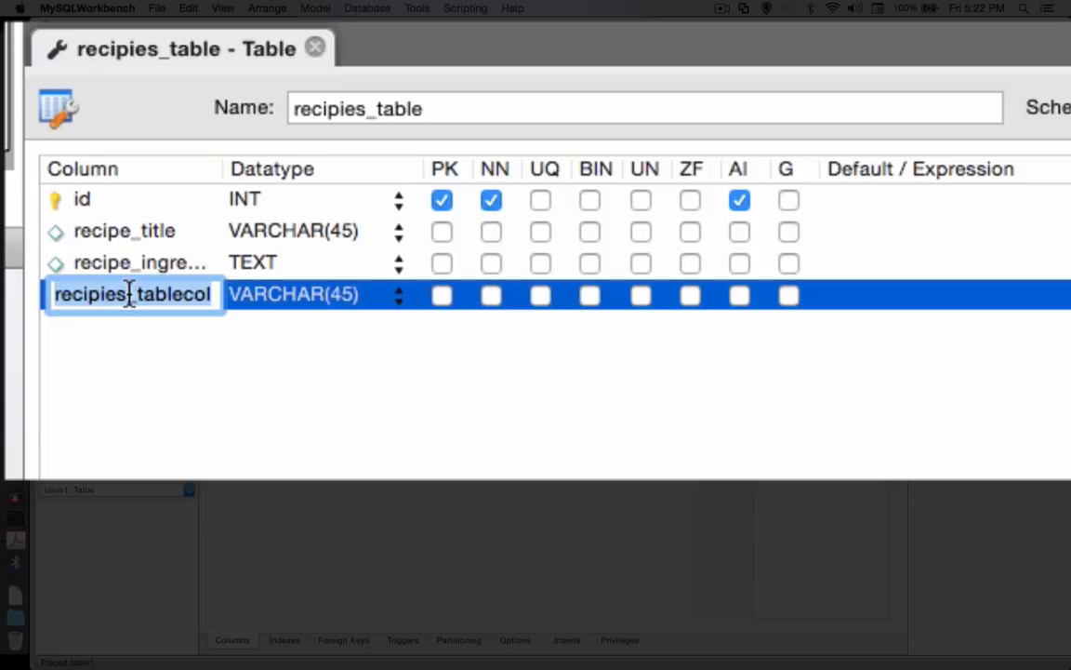
pyautogui.write('re')
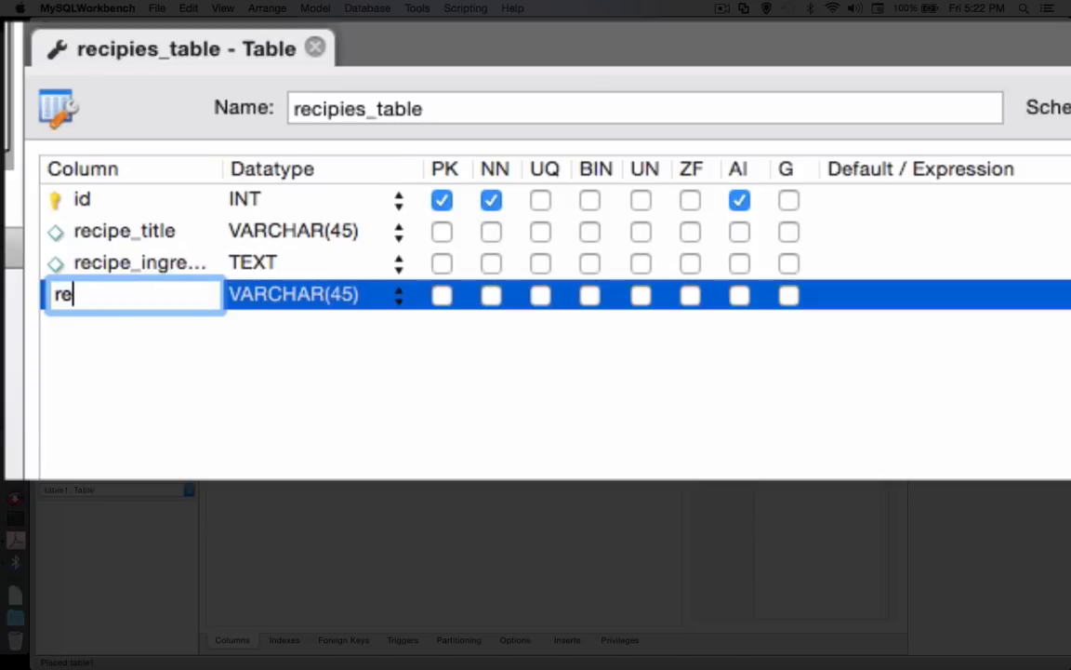
pyautogui.write('cipe_instructions')
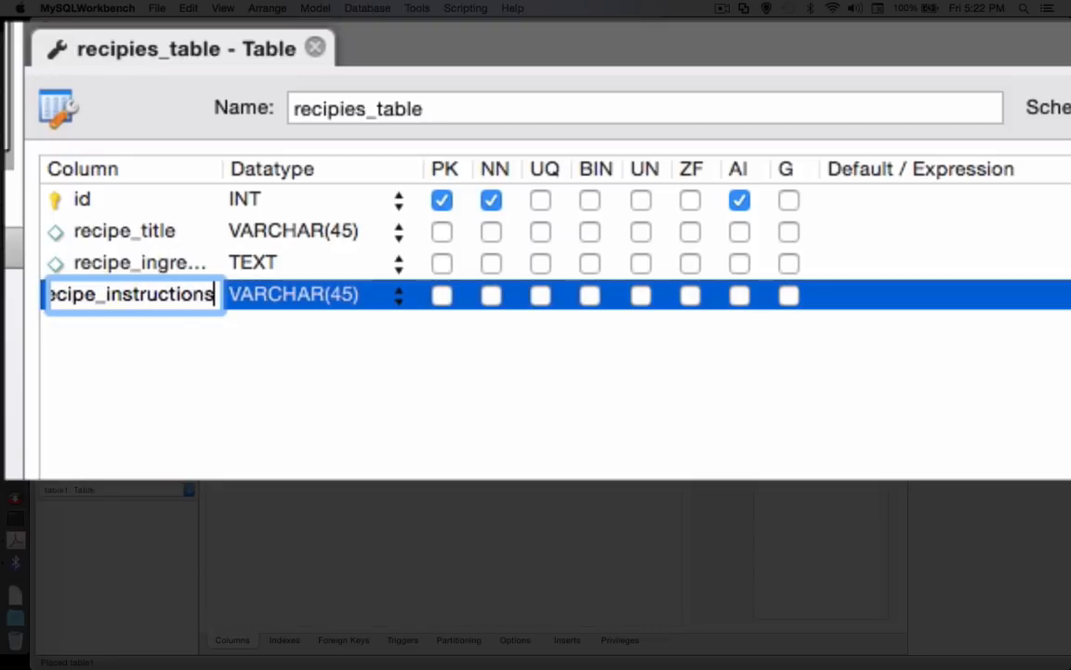
pyautogui.press('Return')
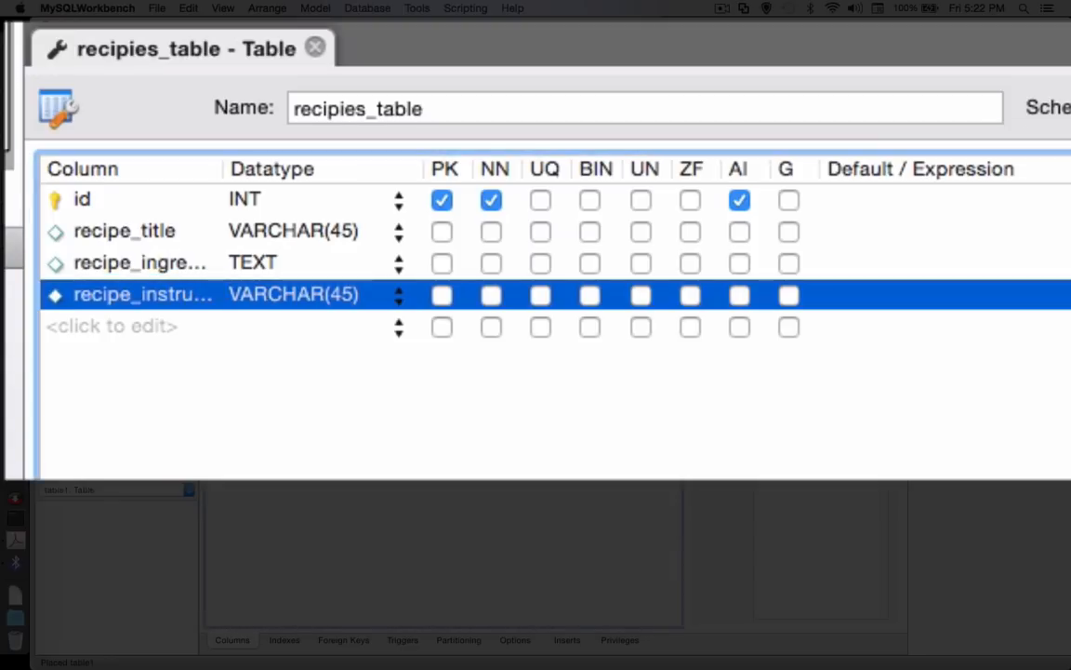
pyautogui.click(258, 294)
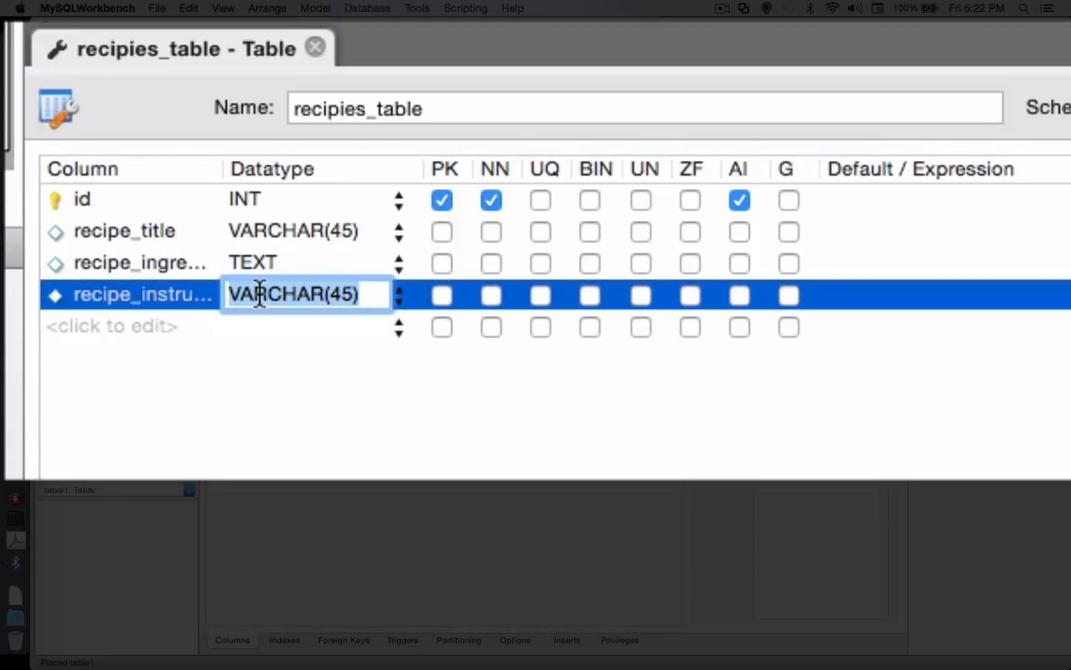
pyautogui.write('TEXT')
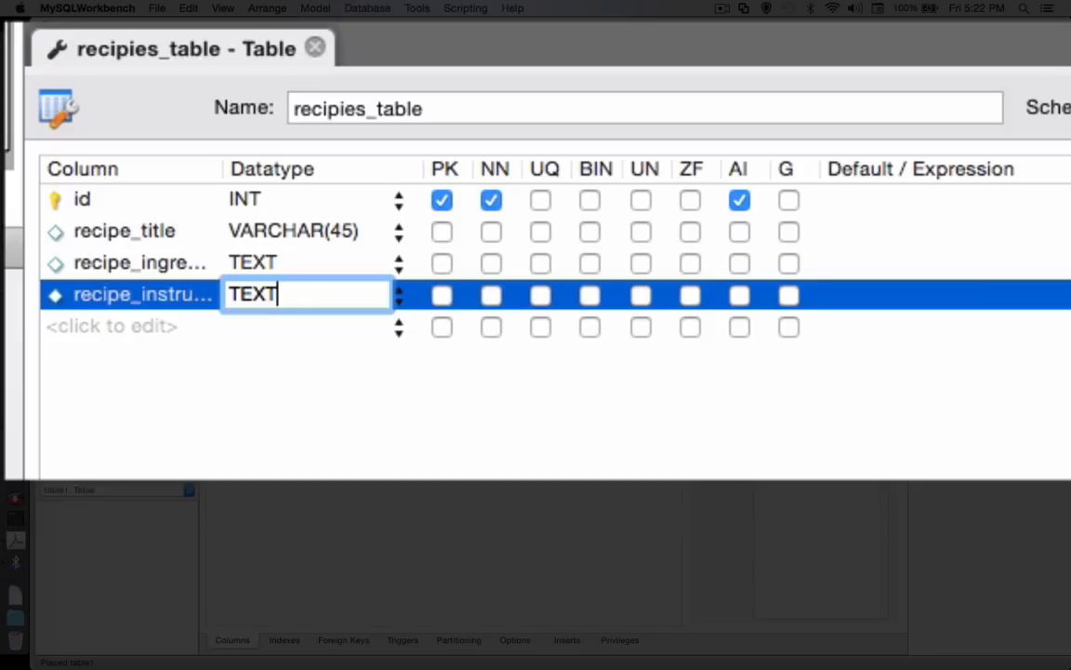
pyautogui.press('Return')
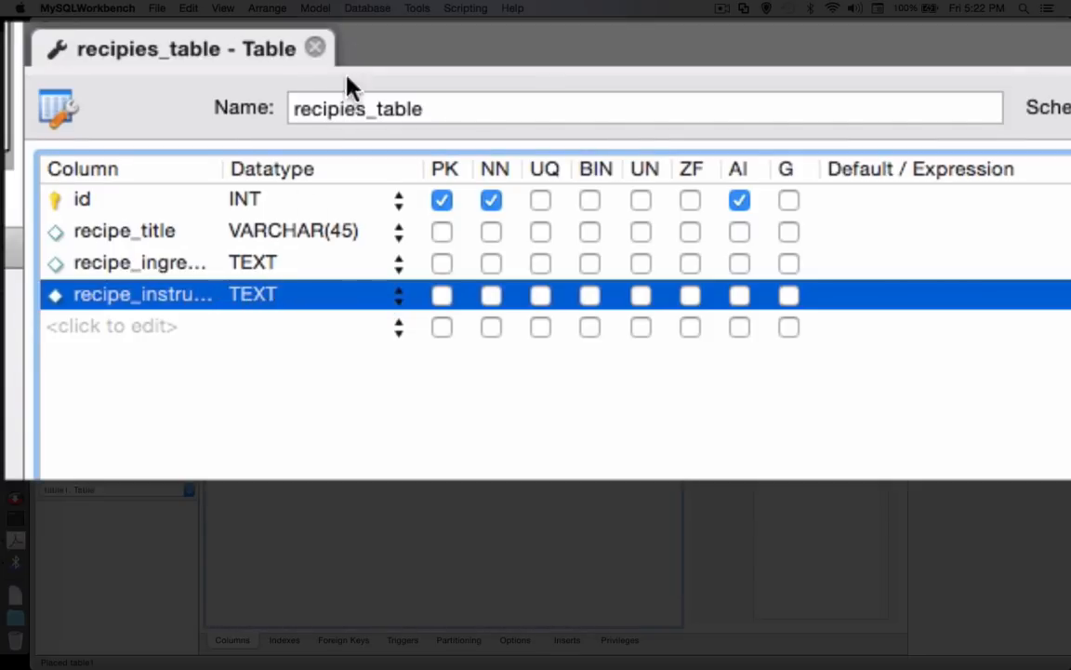
pyautogui.click(315, 49)
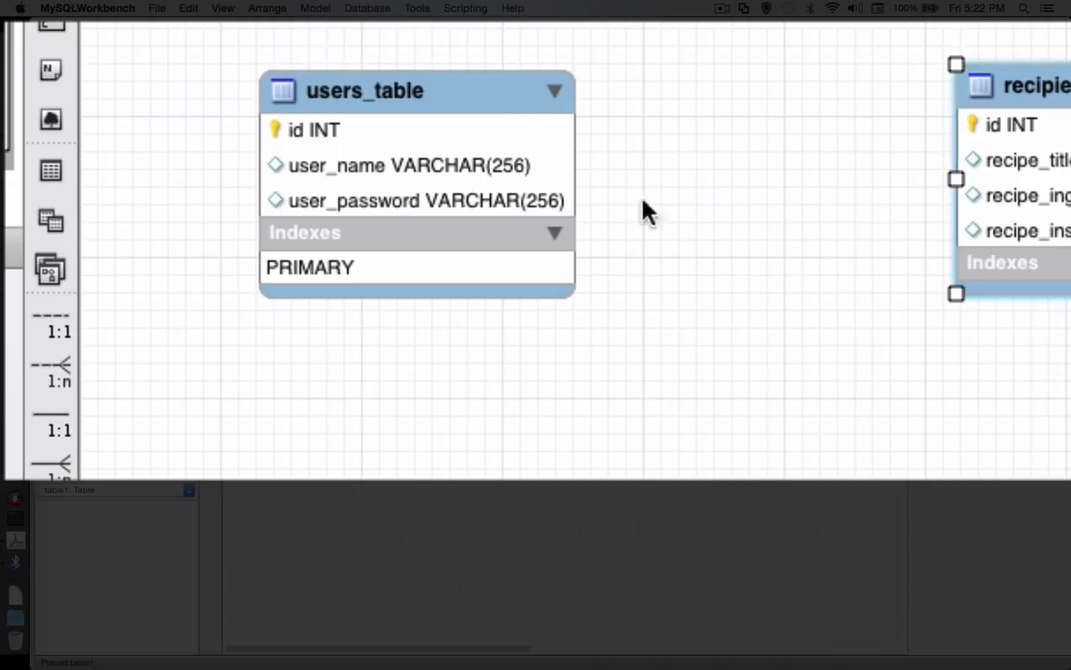
# Move recipies_table closer to users_table, expand its Indexes section, and shift users_table slightly up and to the left
pyautogui.moveTo(1043, 96); pyautogui.dragTo(883, 63)
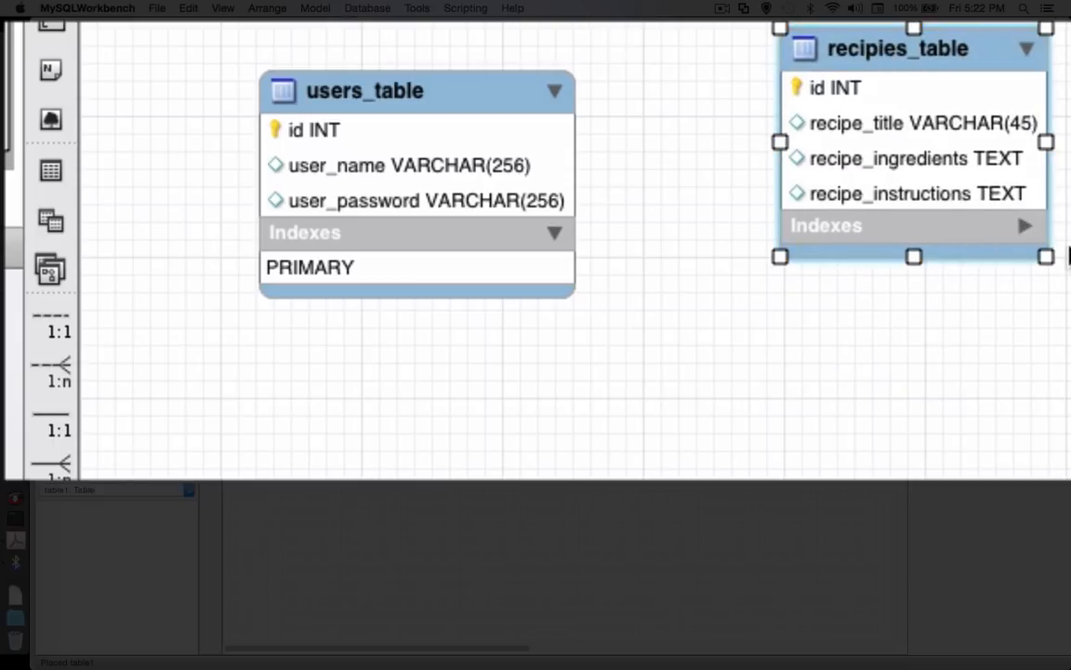
pyautogui.click(1012, 227)
pyautogui.click(1024, 232)
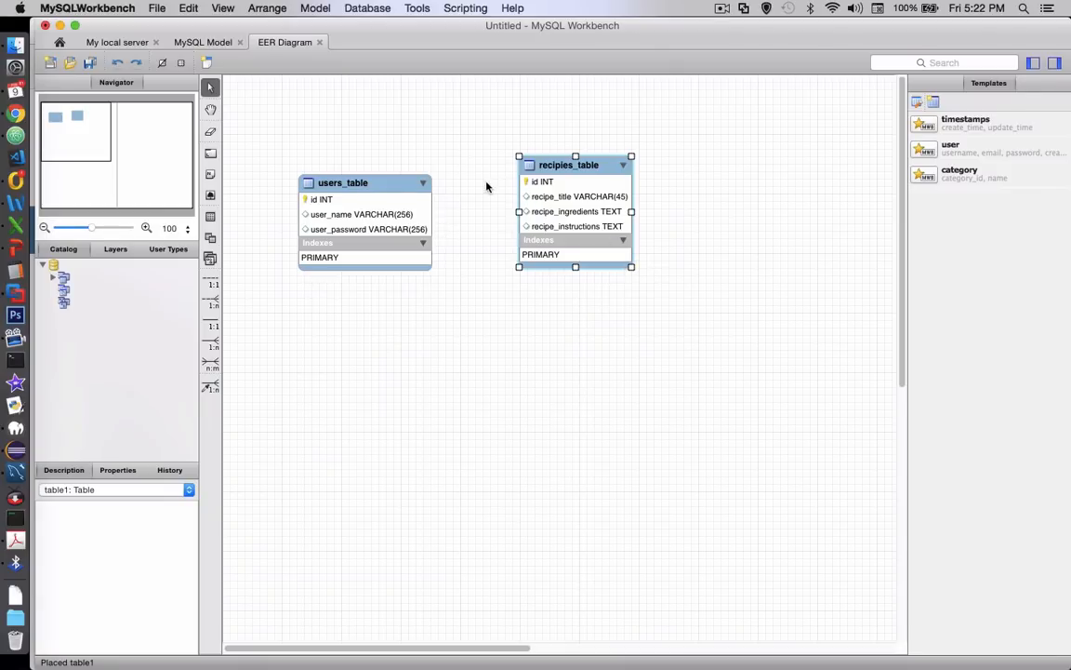
pyautogui.moveTo(392, 185); pyautogui.dragTo(375, 167)
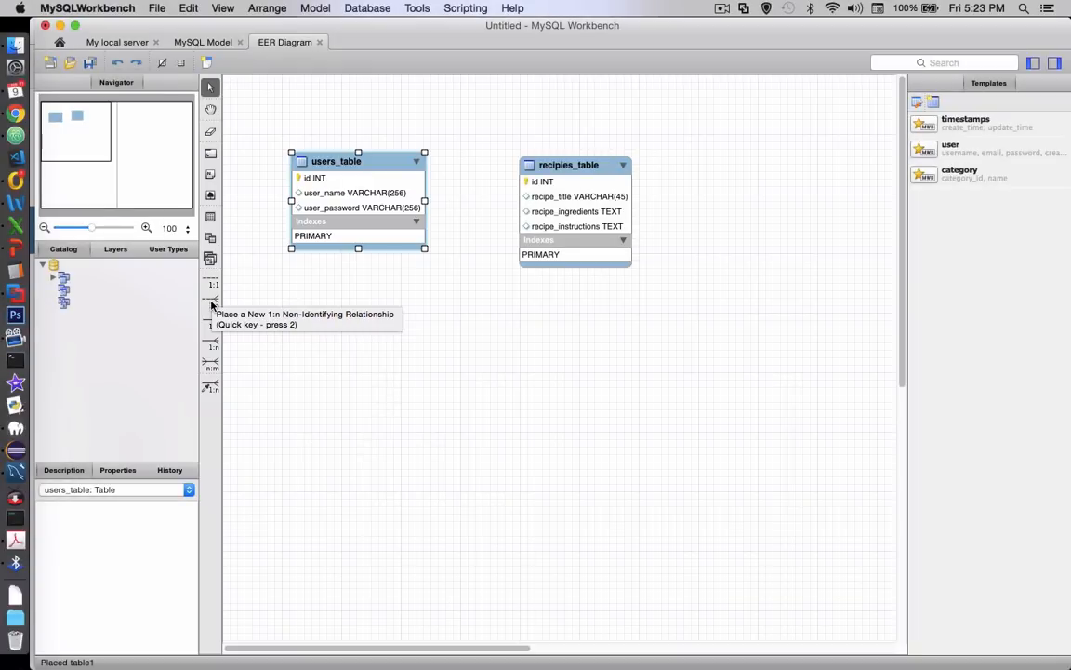
# Place a 1:n non-identifying relationship with users_table receiving the foreign key and recipies_table as the referenced table
pyautogui.click(211, 302)
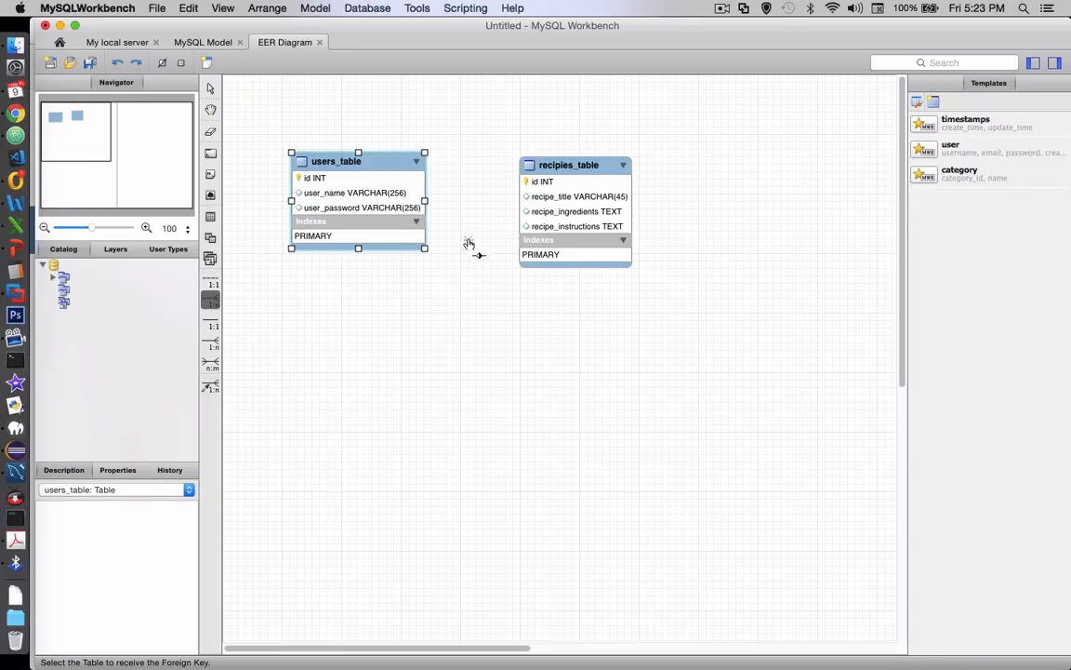
pyautogui.click(331, 181)
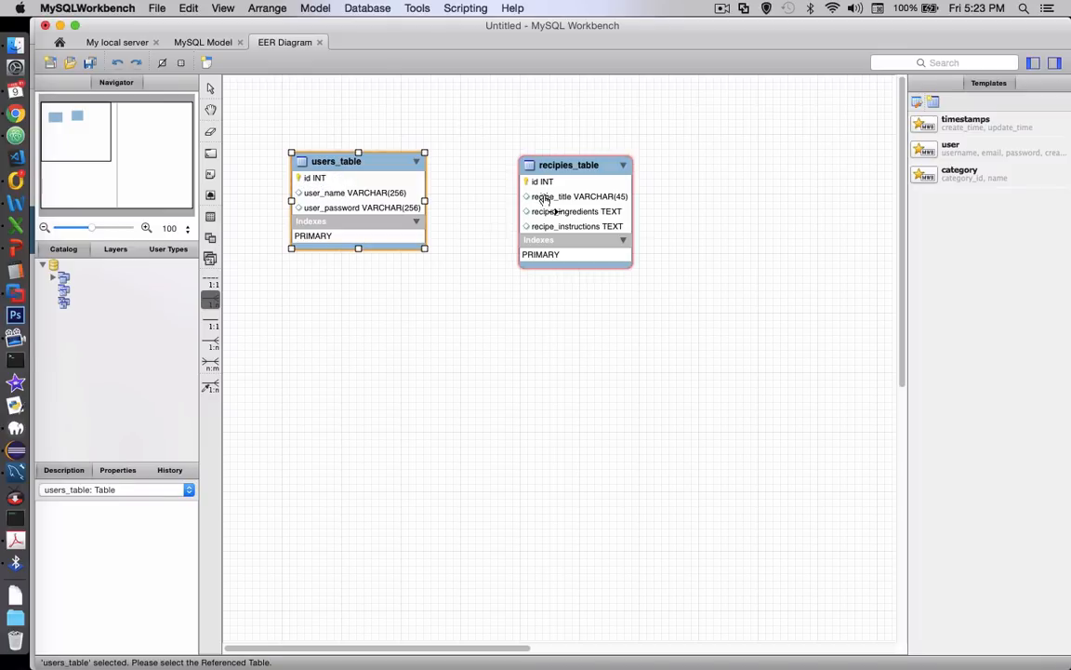
pyautogui.click(563, 247)
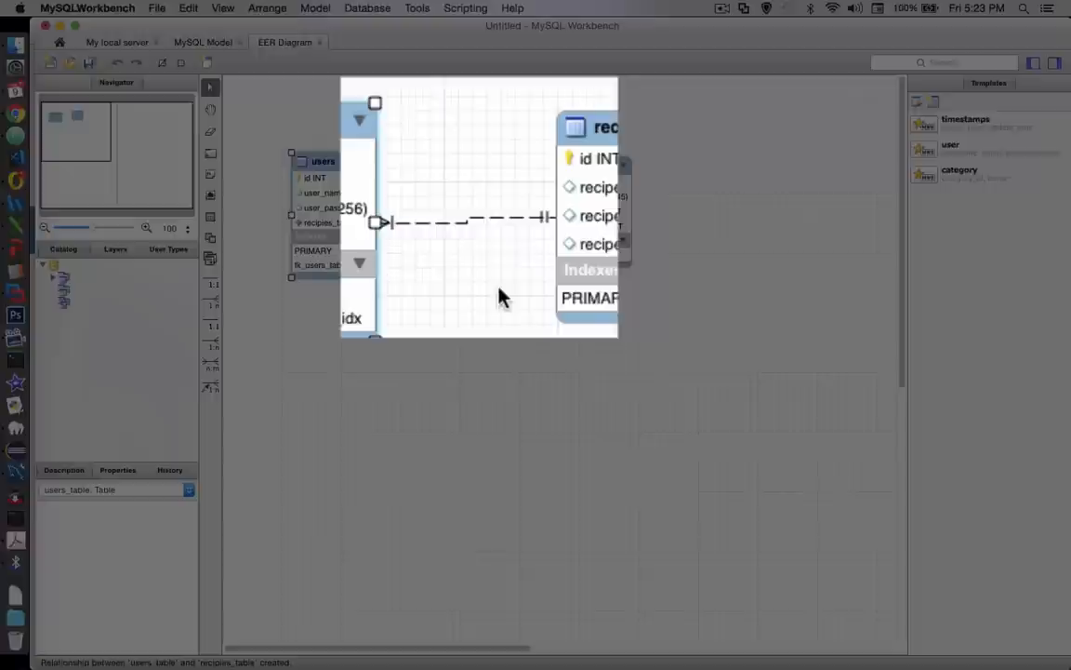
# Delete the relationship between users_table and recipies_table together with its foreign key column
pyautogui.click(462, 238)
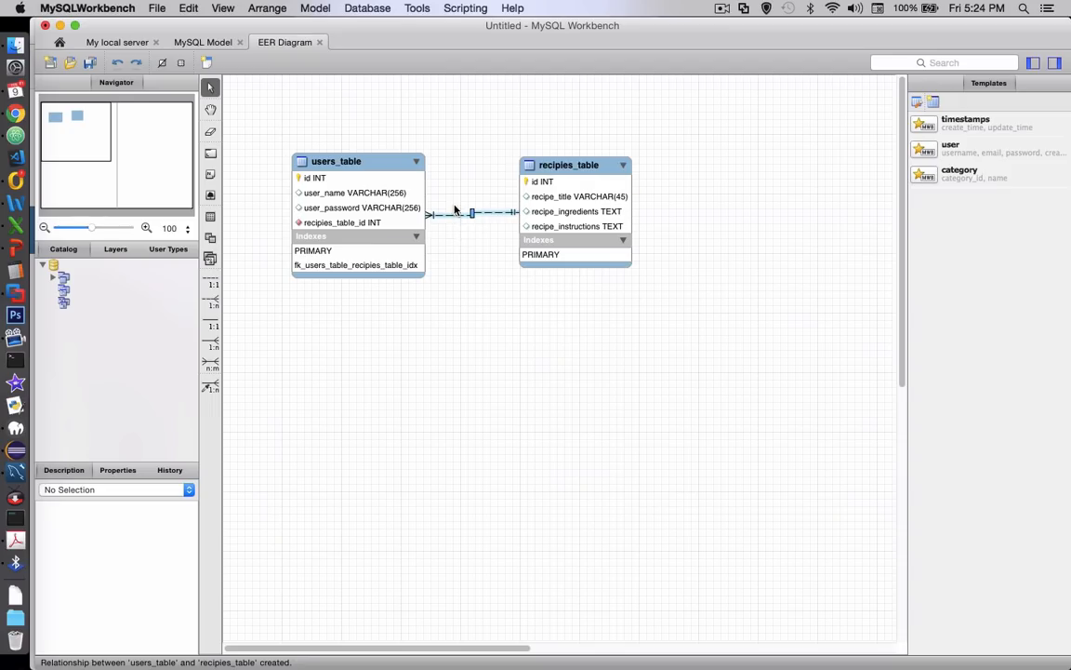
pyautogui.rightClick(455, 217)
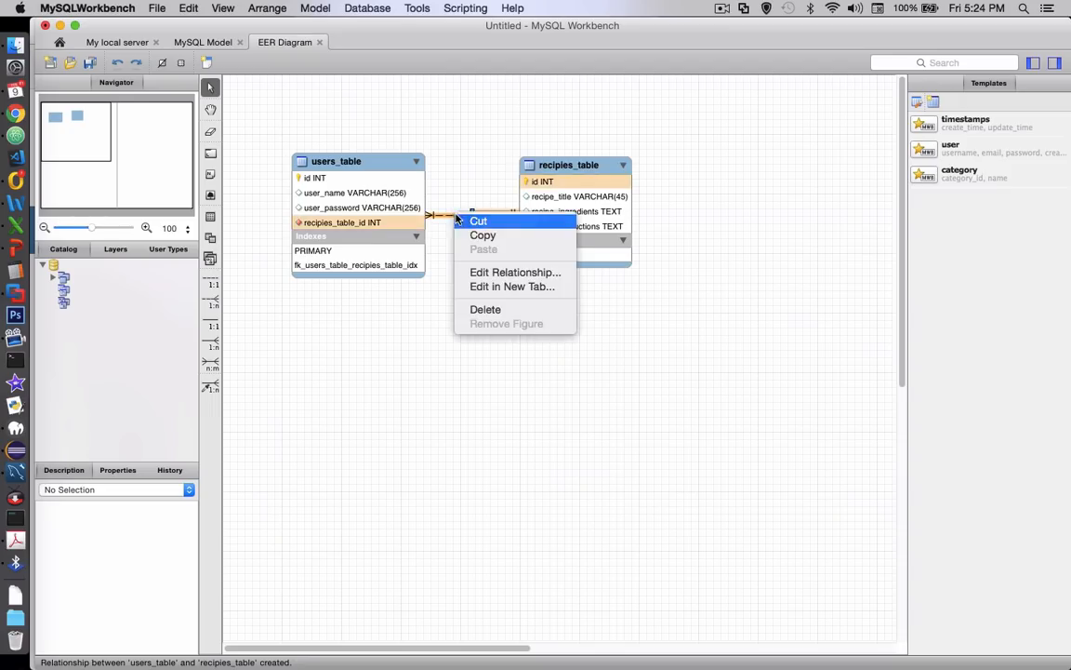
pyautogui.click(486, 310)
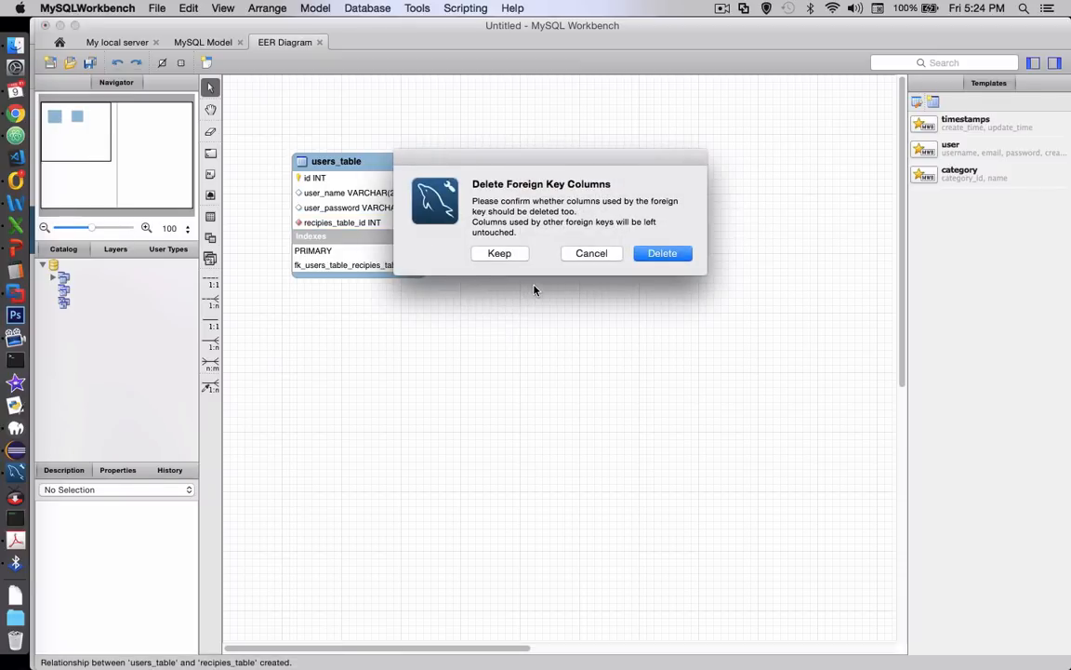
pyautogui.click(648, 255)
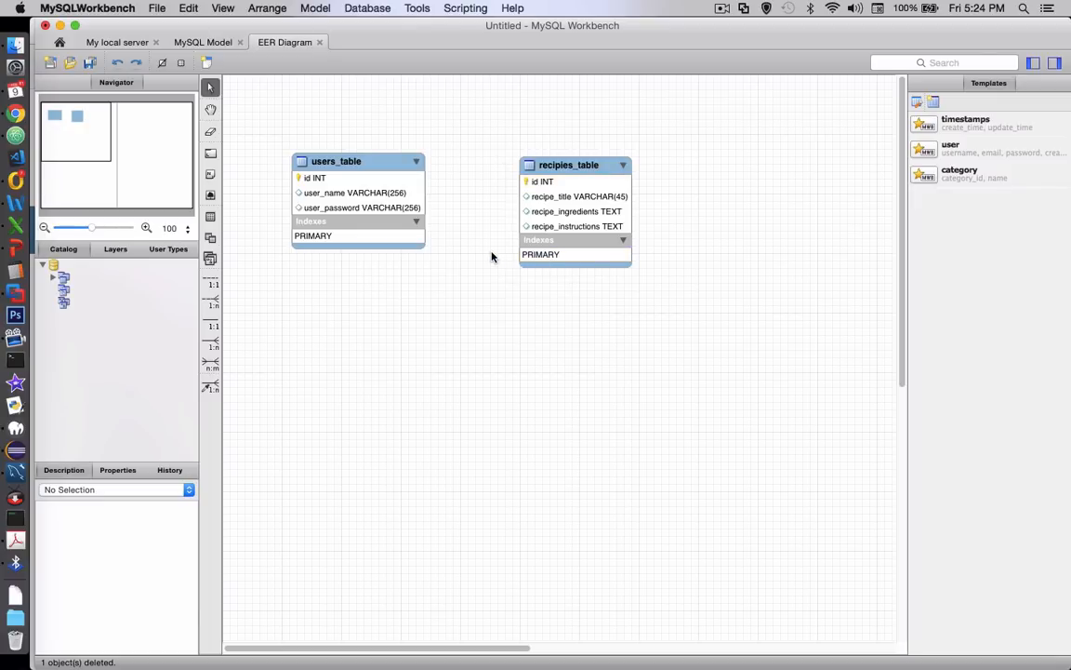
# Place a 1:n non-identifying relationship with recipies_table receiving the foreign key and users_table as the referenced table
pyautogui.click(211, 302)
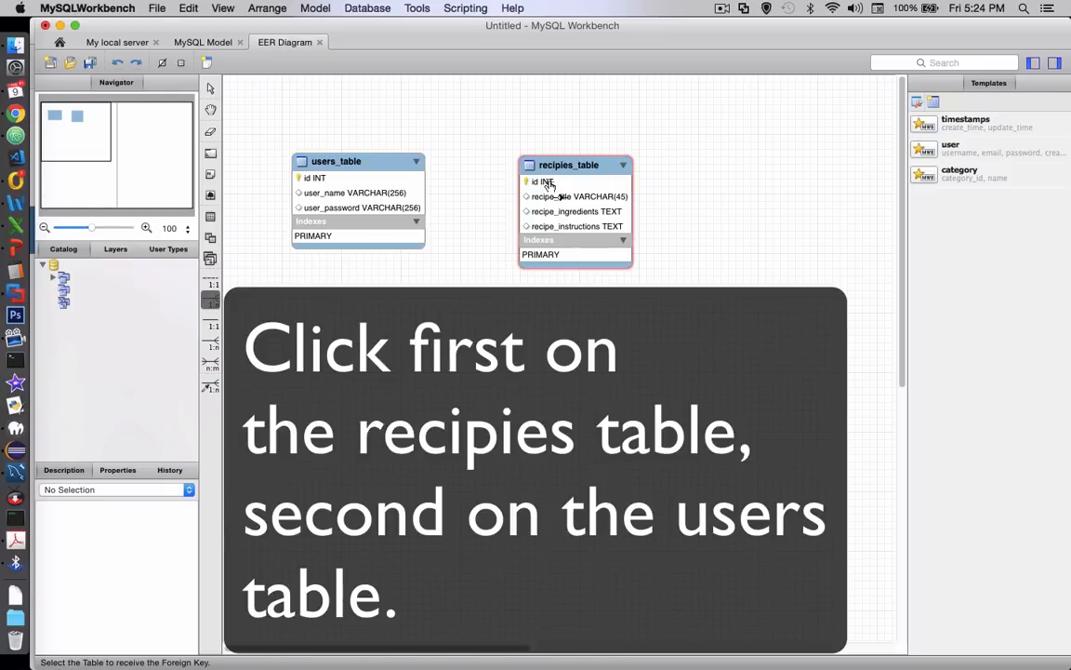
pyautogui.click(547, 184)
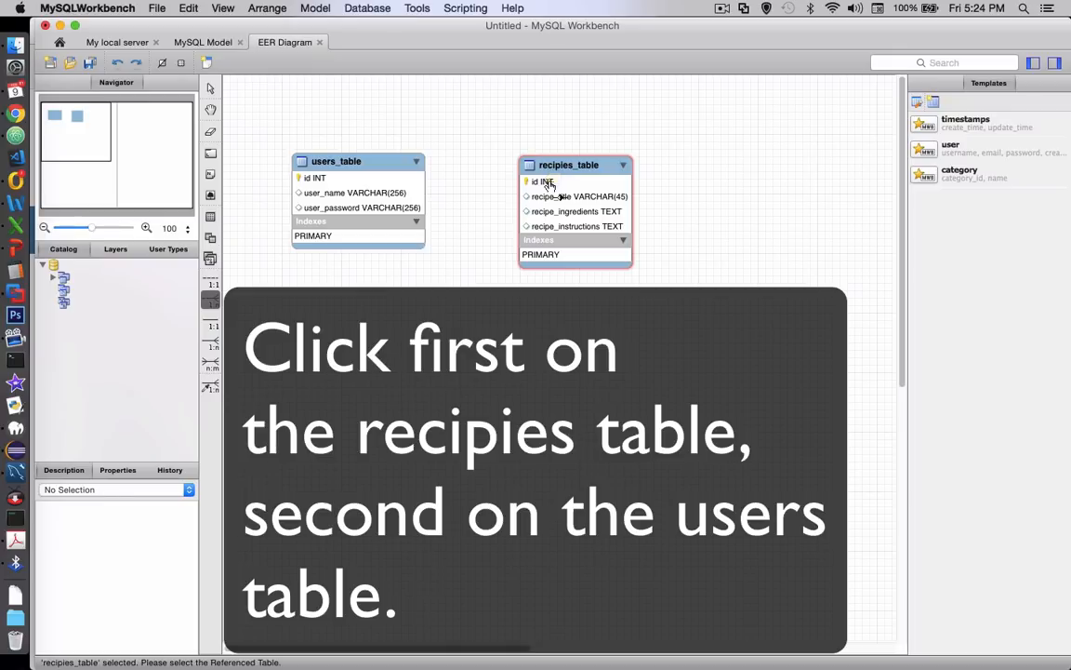
pyautogui.click(376, 221)
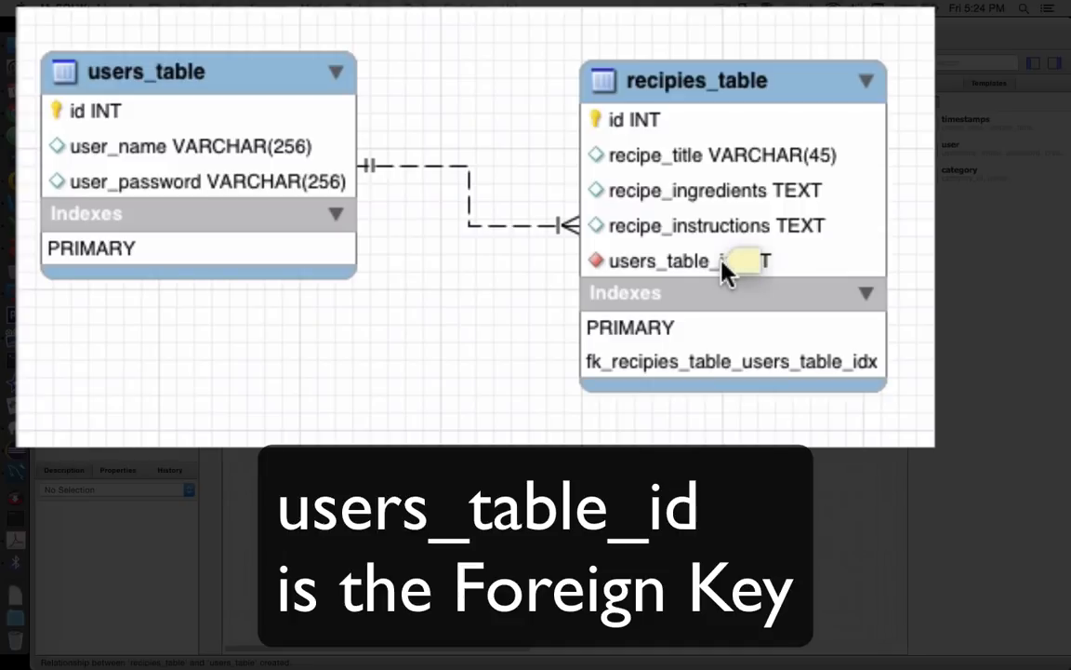
pyautogui.click(684, 271)
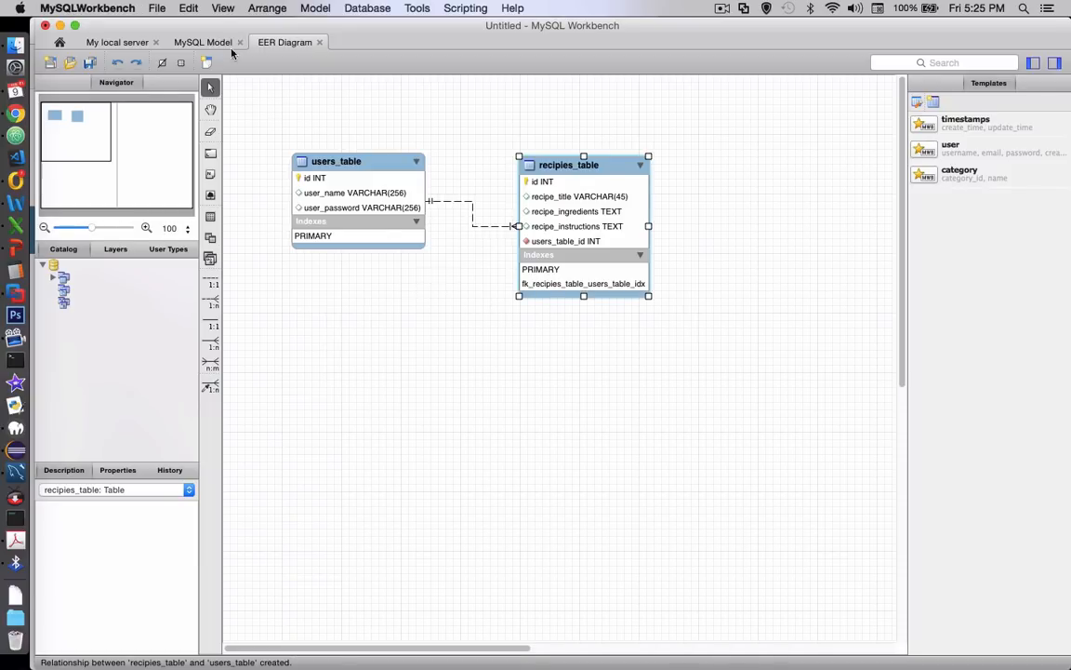
# Save the model as recipe_model.mwb in the inclass activities folder
pyautogui.click(158, 9)
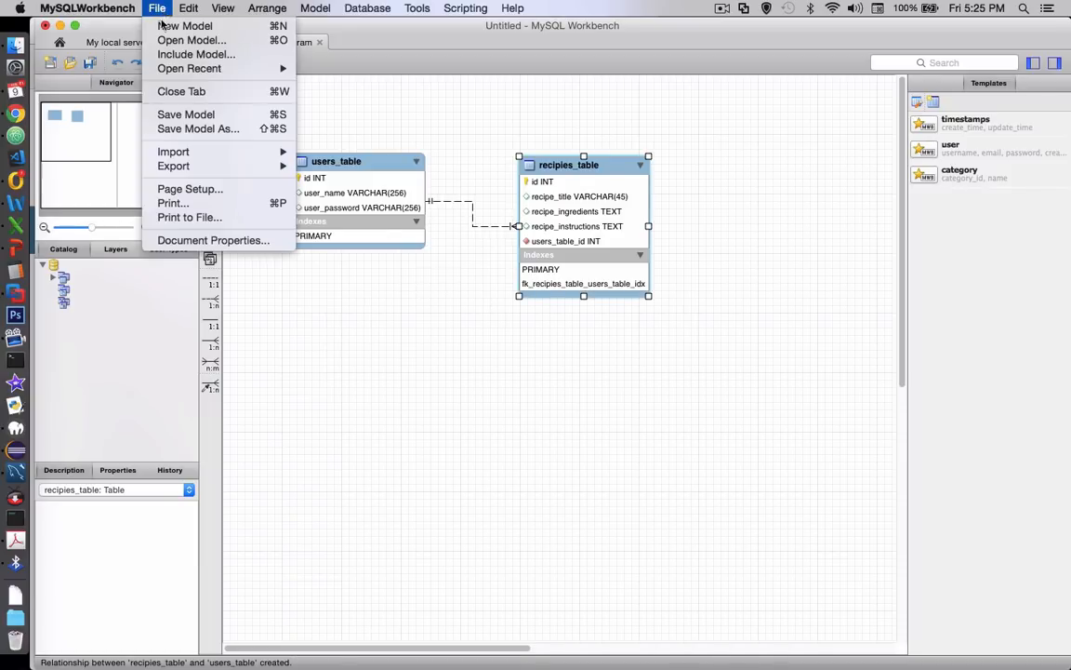
pyautogui.click(161, 114)
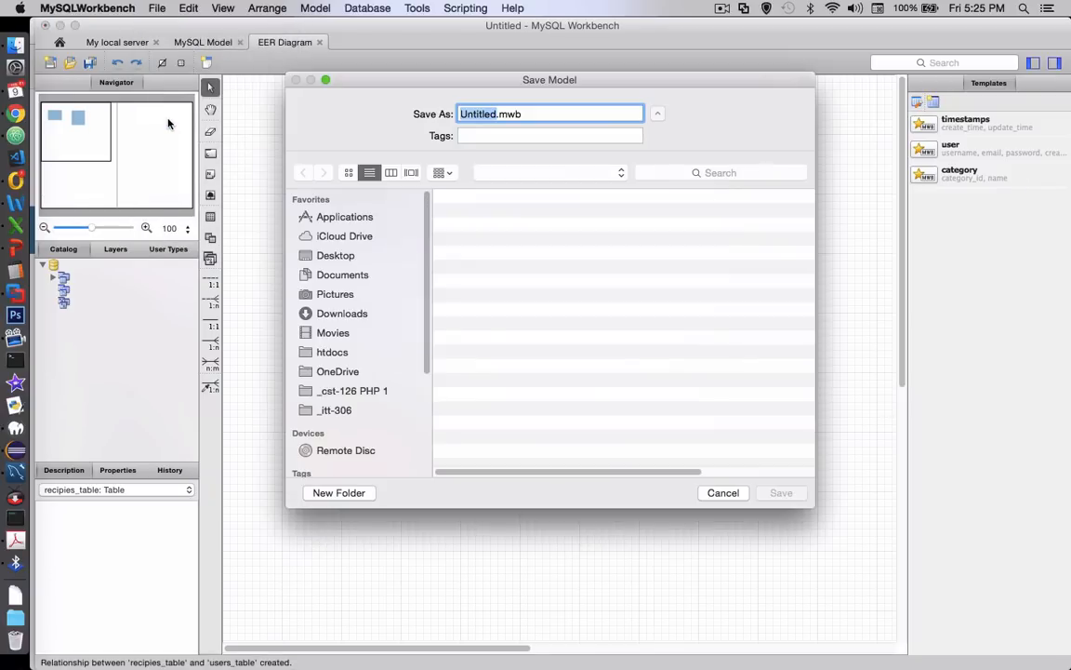
pyautogui.write('recipe_model')
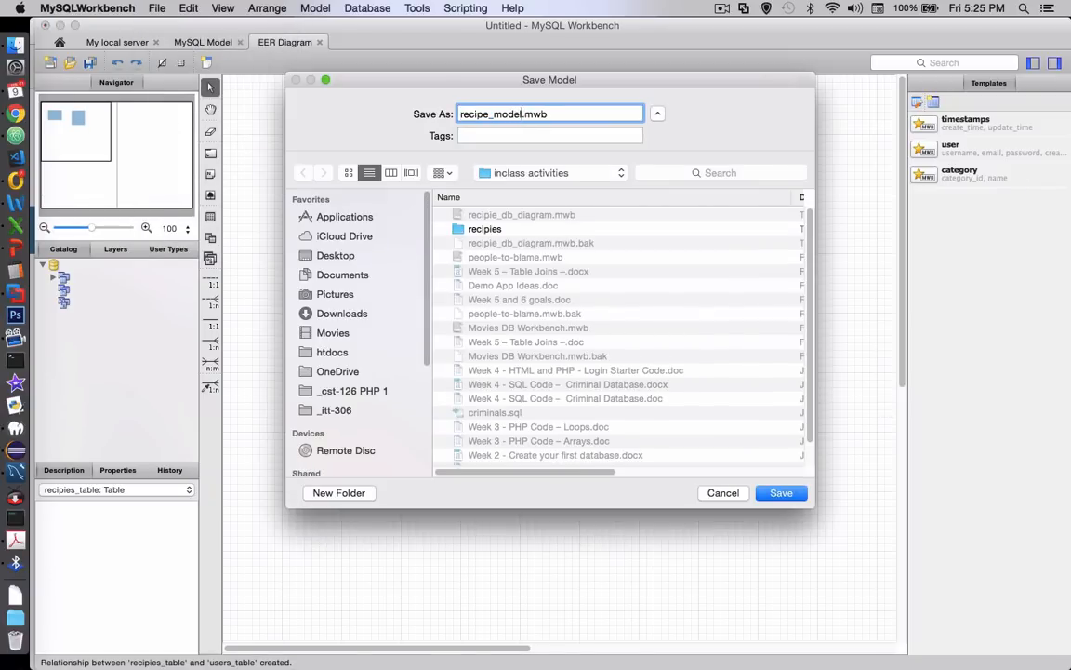
pyautogui.click(771, 495)
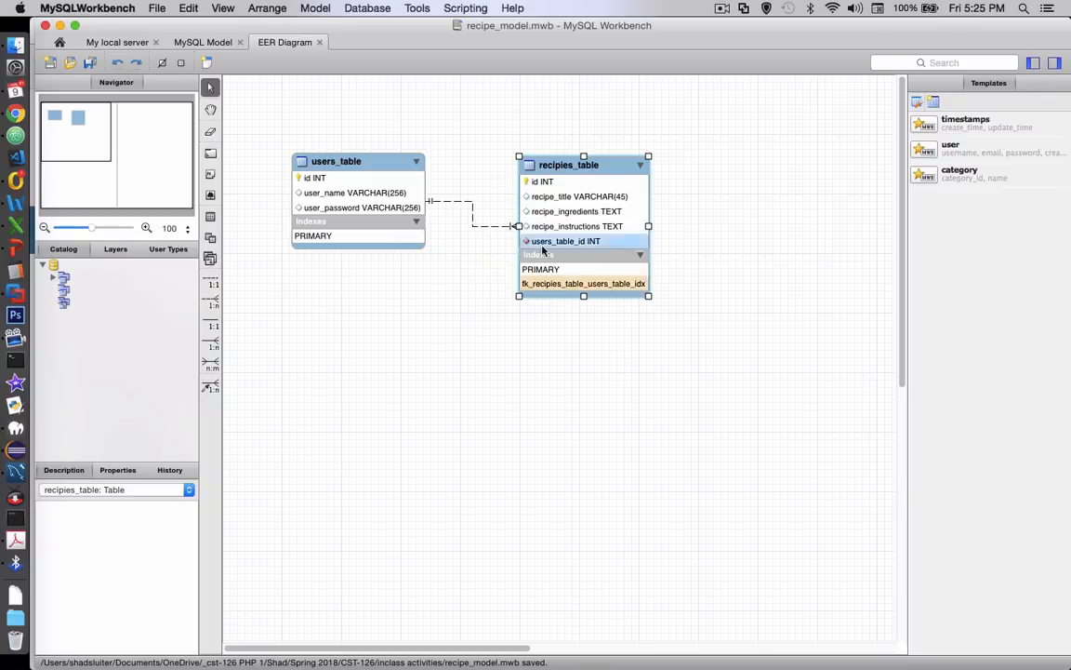
# Start synchronizing the model with the database, keeping the default Standard (TCP/IP) connection to 127.0.0.1 on port 3306
pyautogui.click(370, 7)
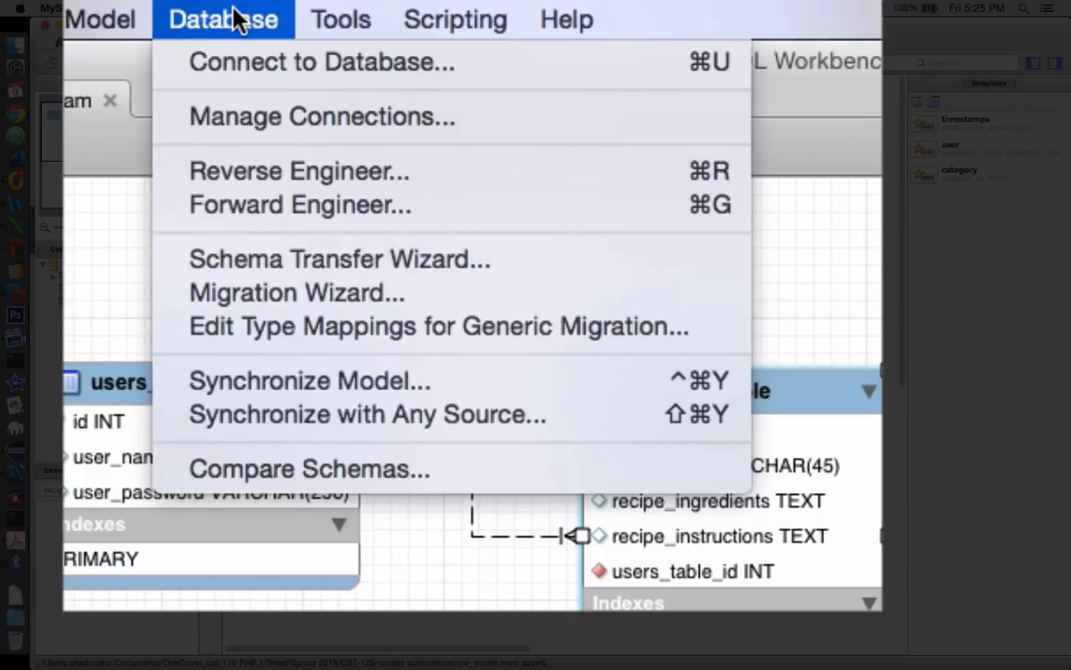
pyautogui.click(229, 205)
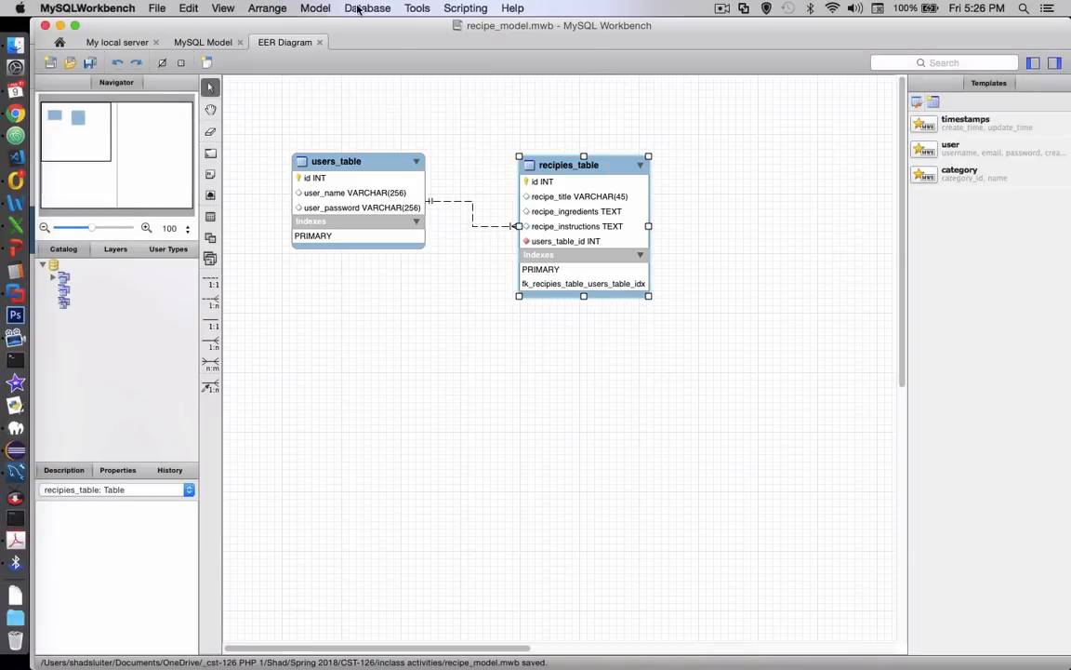
pyautogui.click(199, 22)
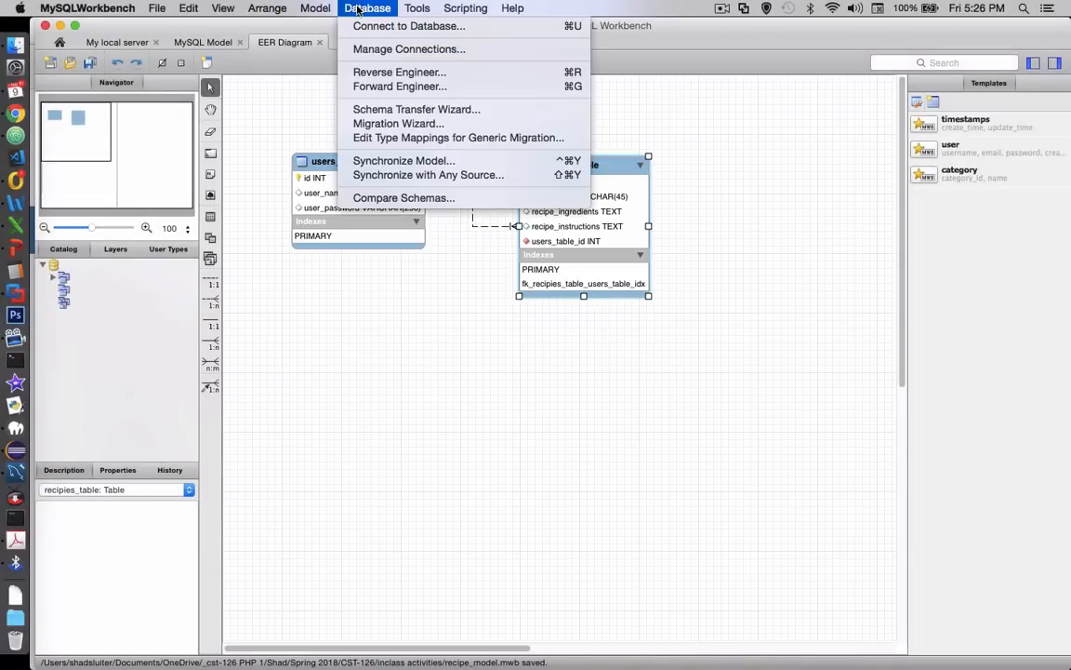
pyautogui.click(363, 162)
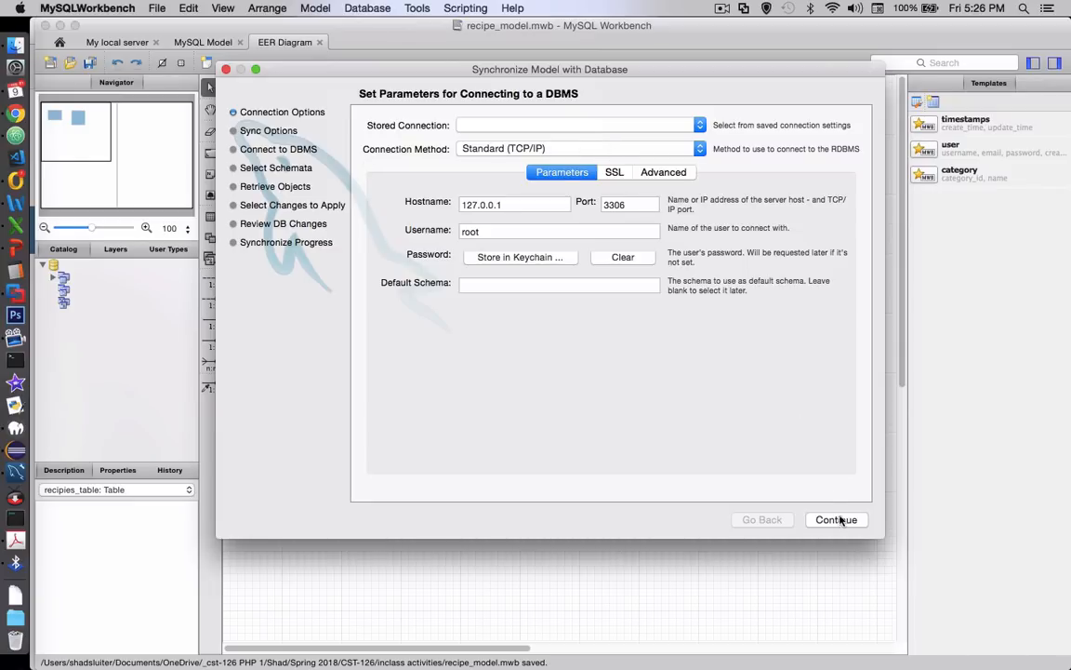
pyautogui.doubleClick(416, 201)
pyautogui.click(848, 523)
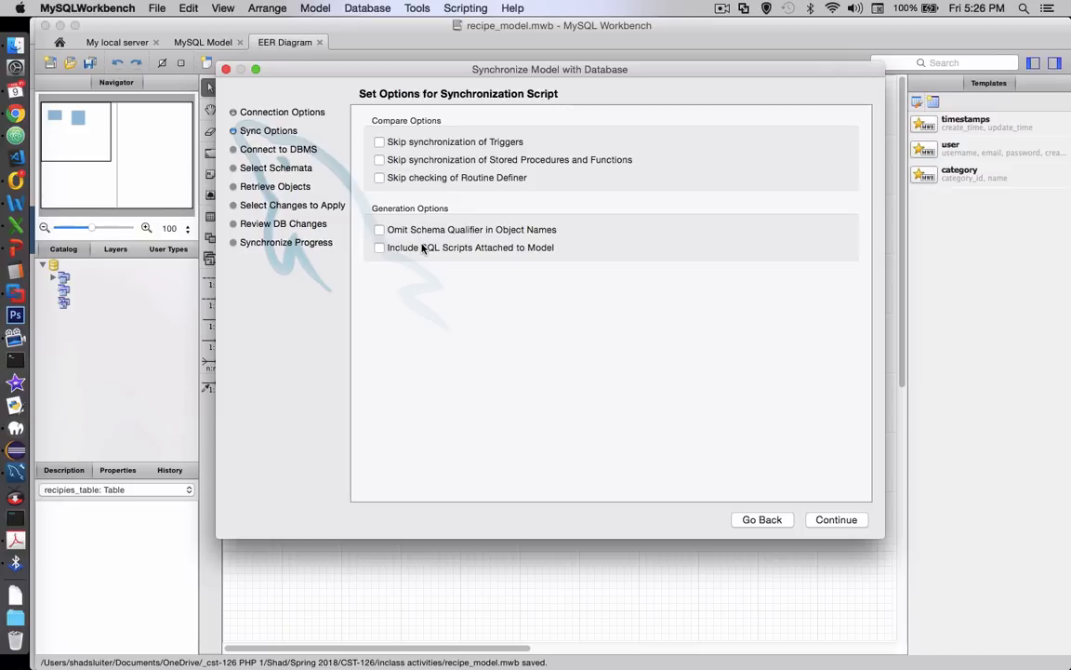
# Keep the default synchronization options and connect to the MySQL server by entering the account password
pyautogui.click(832, 521)
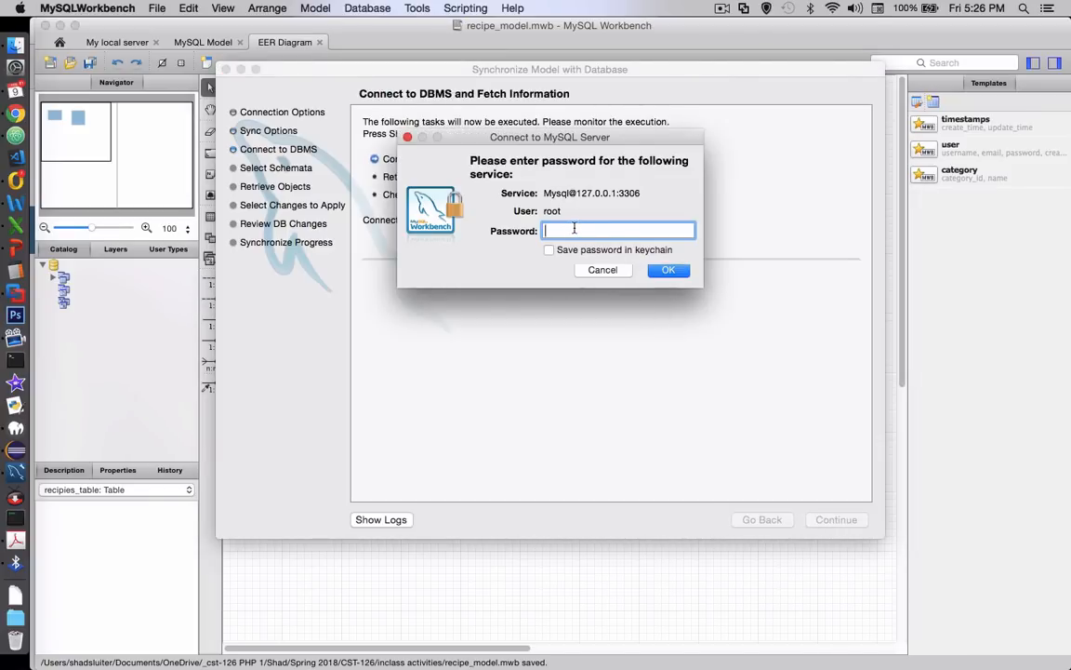
pyautogui.write('root')
pyautogui.click(662, 271)
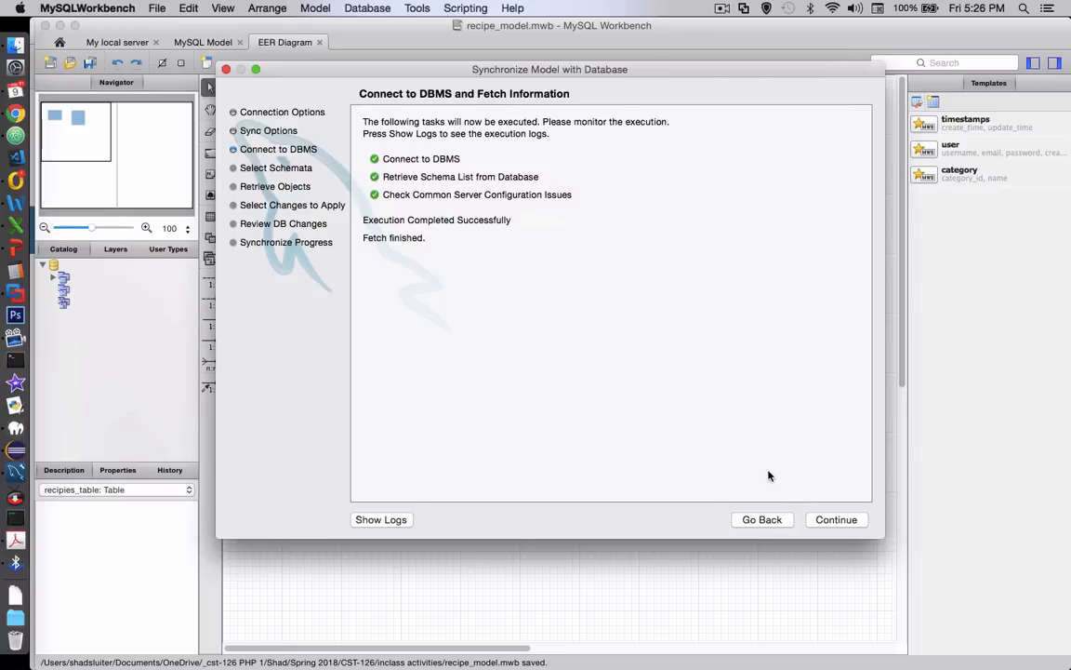
# Select the model's schema for synchronization and override its target with the recipeLists database
pyautogui.click(831, 523)
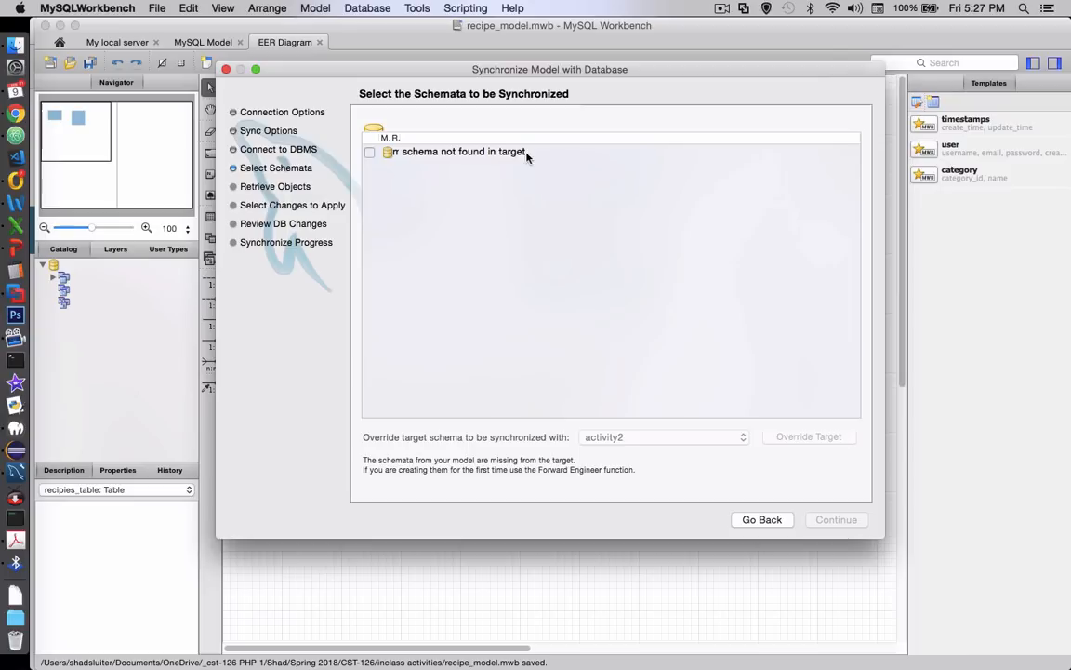
pyautogui.click(369, 152)
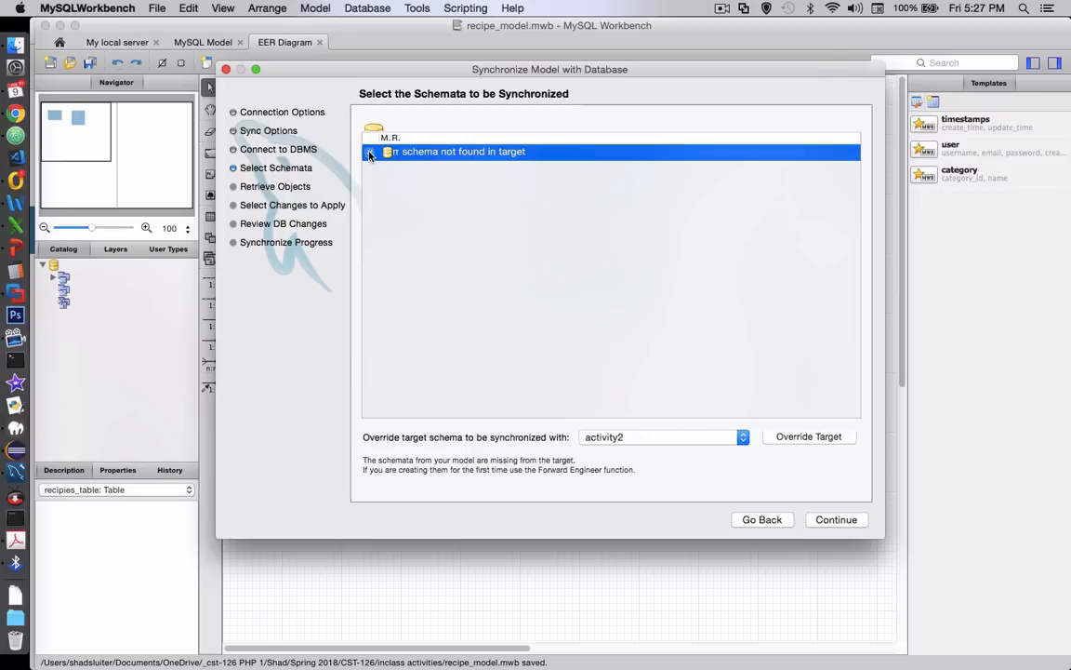
pyautogui.click(657, 437)
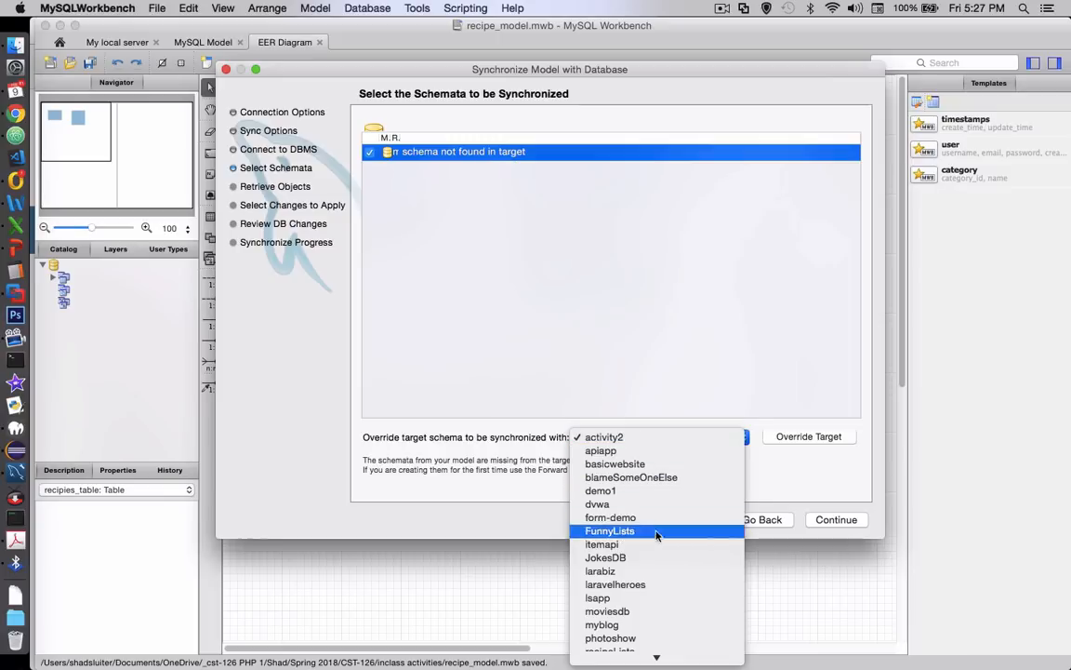
pyautogui.scroll(-2, 656, 586)
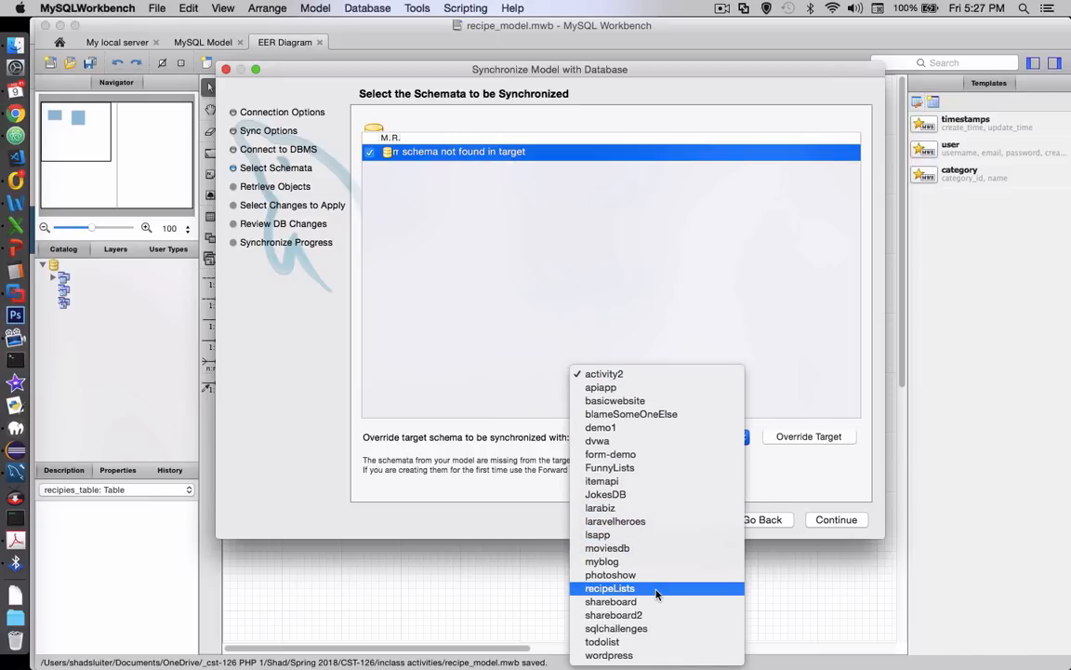
pyautogui.click(656, 589)
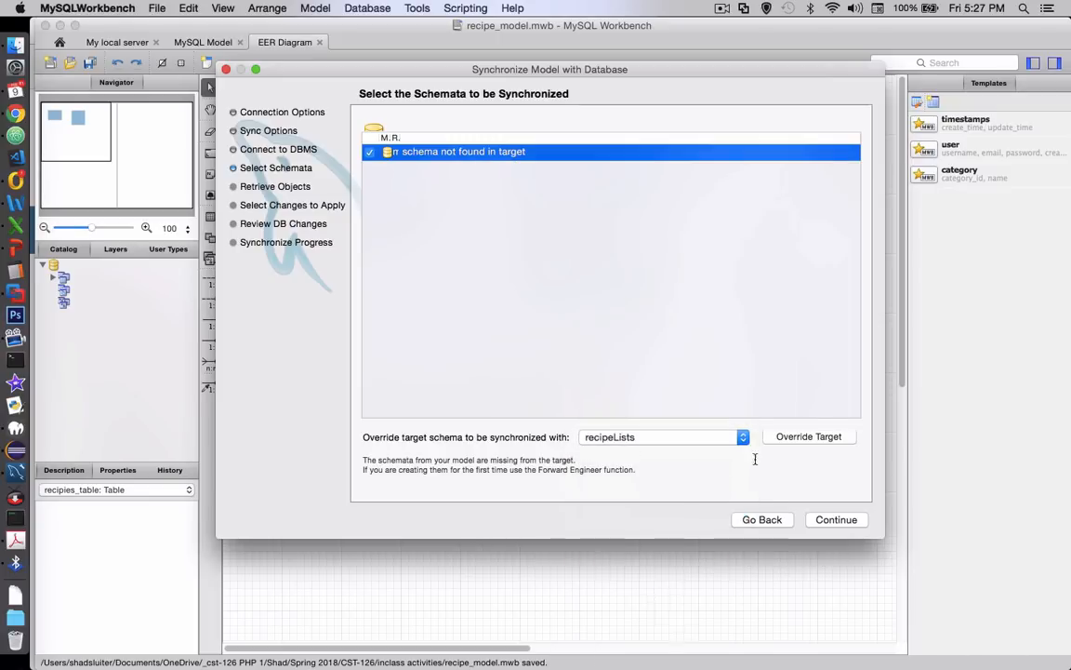
pyautogui.click(805, 436)
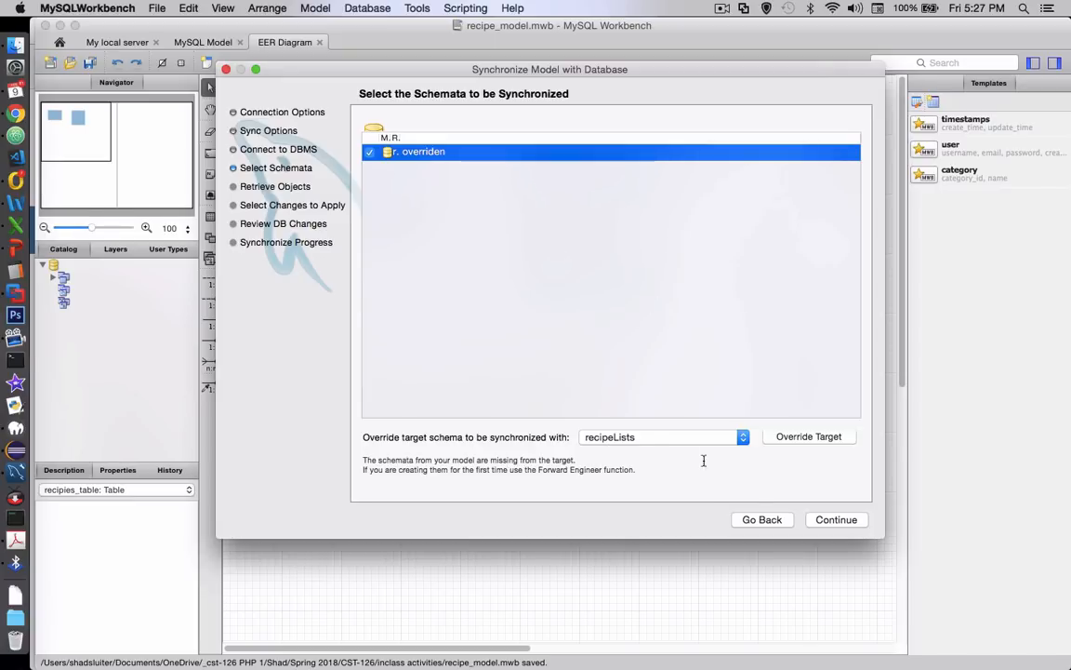
# Retrieve the schema objects, keep the proposed update direction for both tables, and generate the preview of the database changes
pyautogui.click(823, 526)
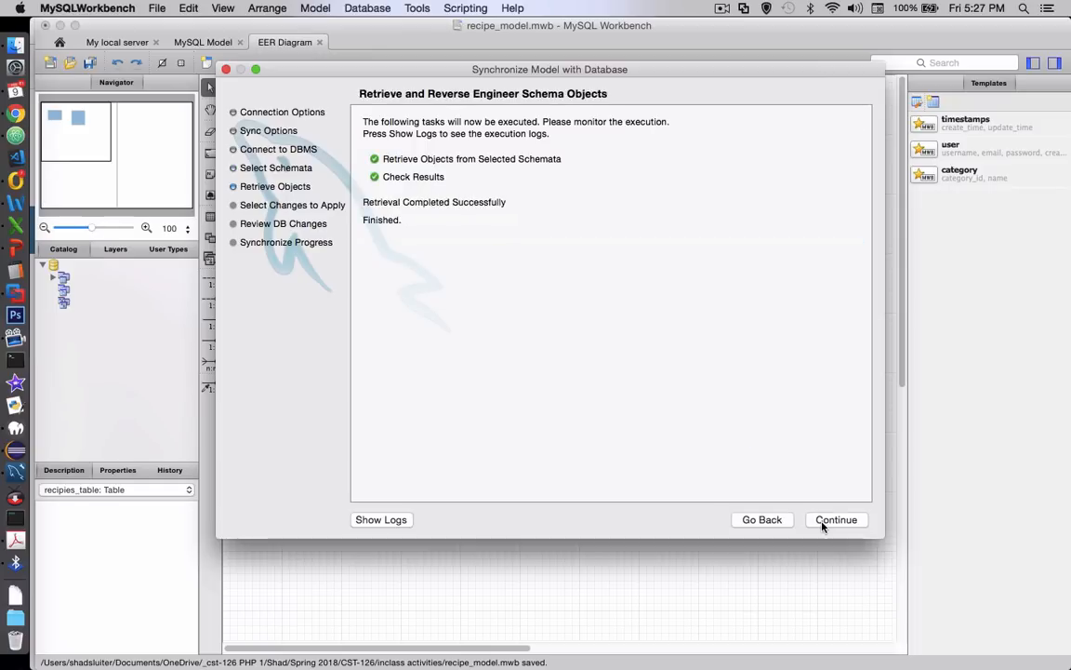
pyautogui.click(822, 526)
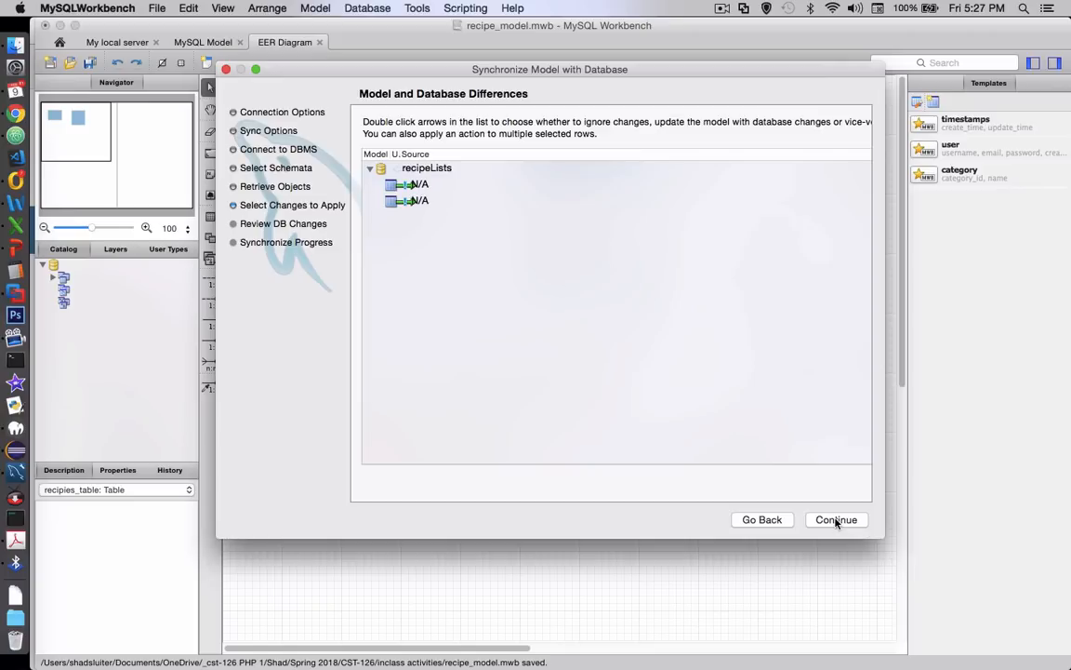
pyautogui.click(836, 519)
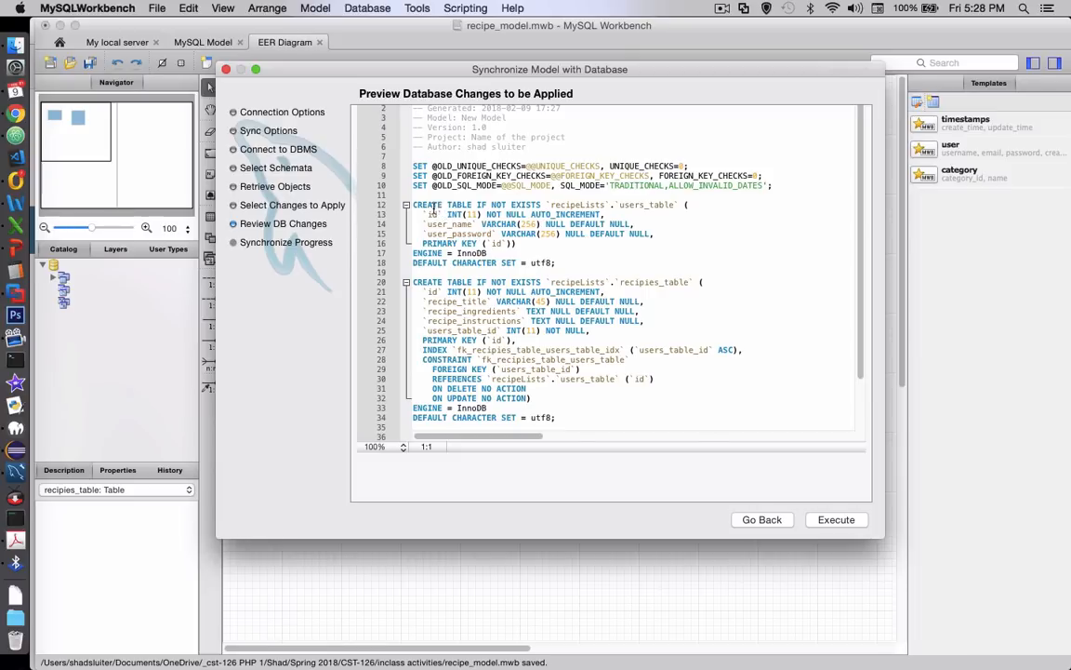
# Review the generated CREATE TABLE statement for users_table, including its target database, columns and primary key
pyautogui.moveTo(430, 205); pyautogui.dragTo(476, 205)
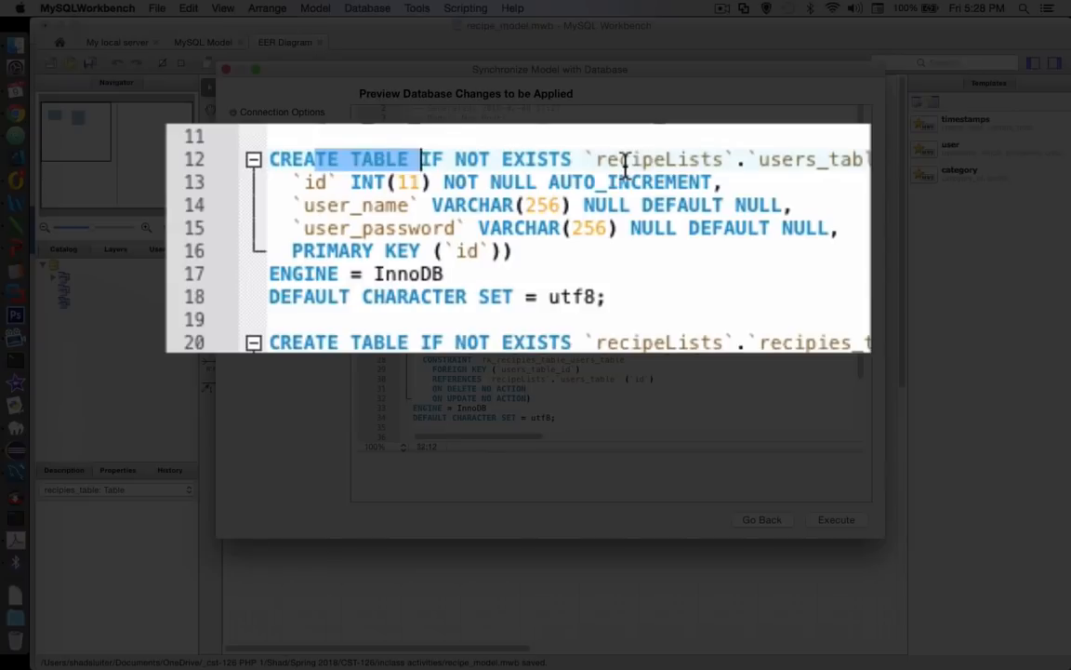
pyautogui.doubleClick(592, 205)
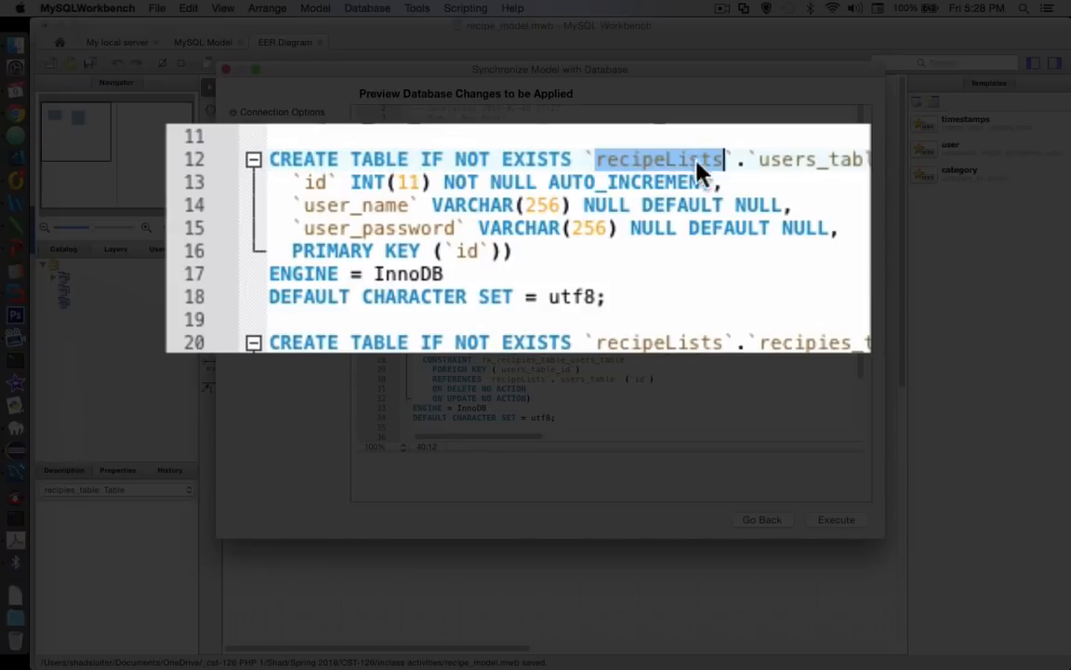
pyautogui.click(625, 205)
pyautogui.doubleClick(783, 159)
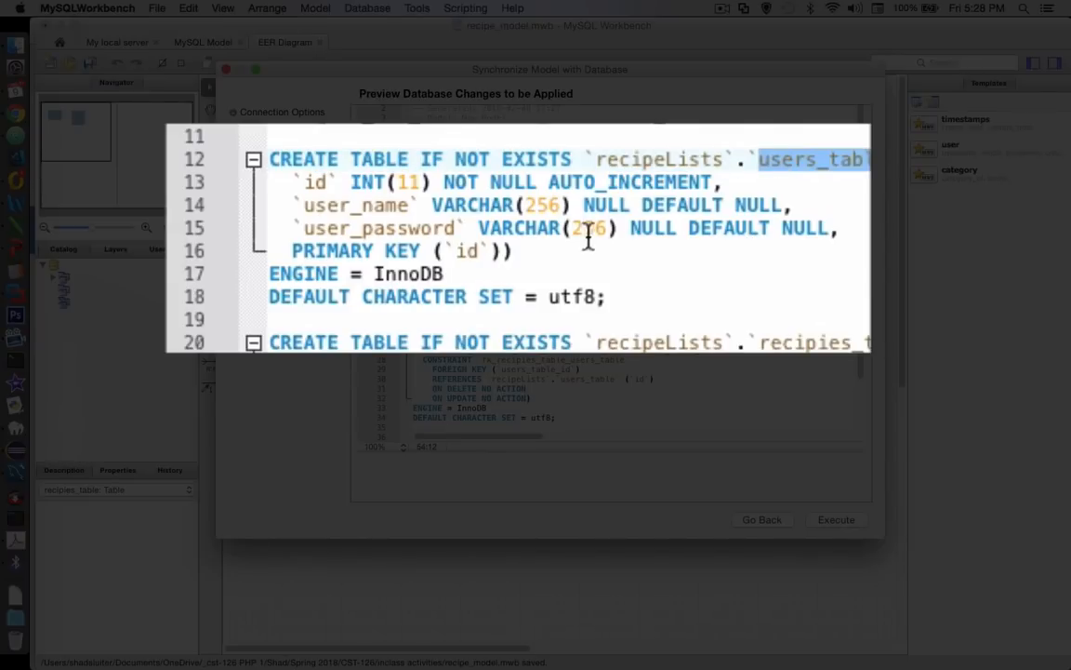
pyautogui.click(316, 181)
pyautogui.moveTo(317, 181); pyautogui.dragTo(423, 229)
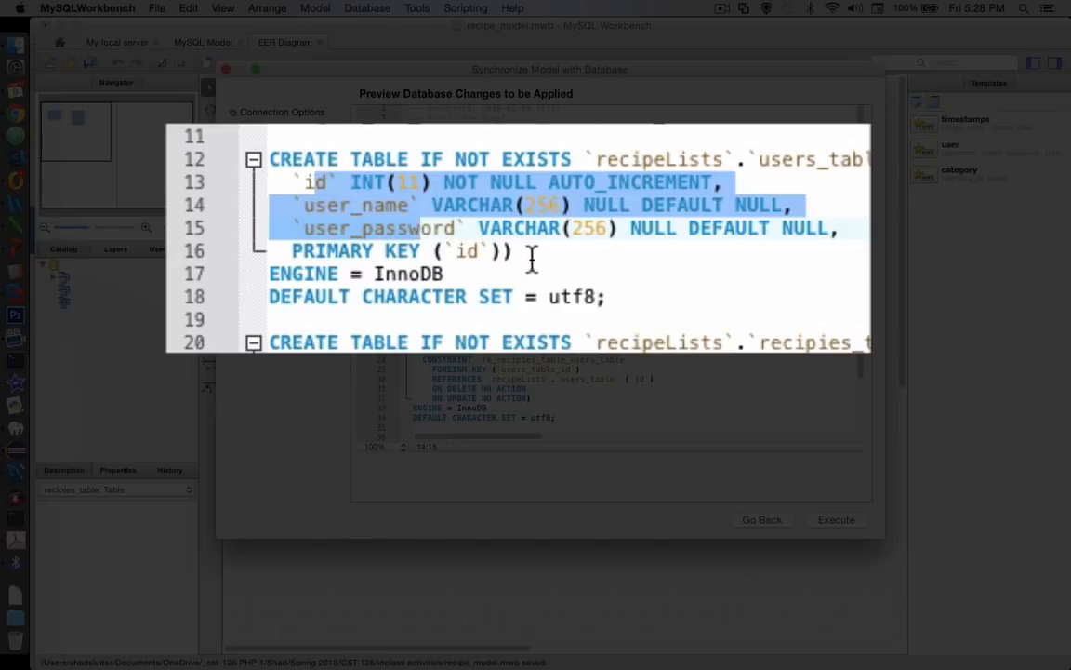
pyautogui.moveTo(515, 250); pyautogui.dragTo(444, 250)
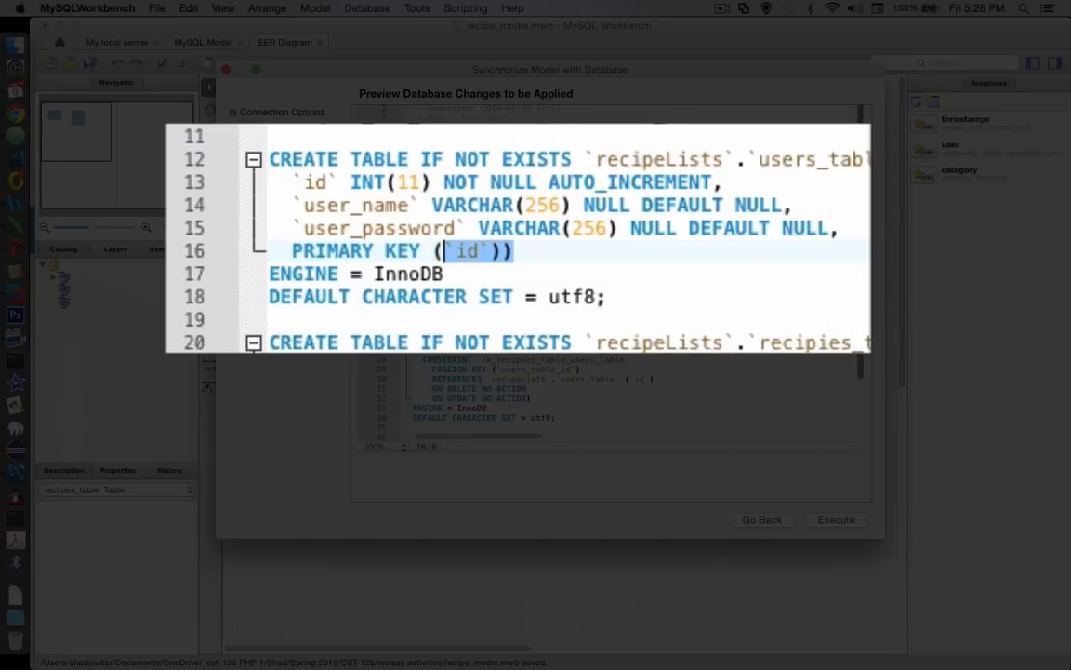
# Review the CREATE TABLE statement for recipies_table, covering its columns, primary key, index and foreign key constraint
pyautogui.scroll(-3, 445, 250)
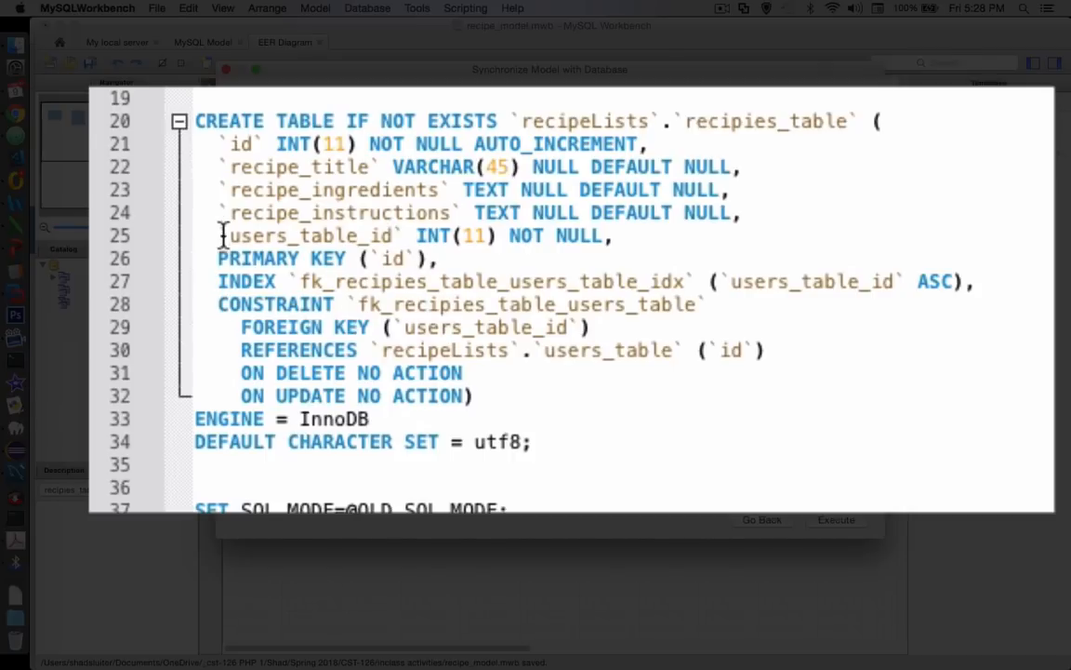
pyautogui.click(234, 144)
pyautogui.moveTo(235, 144); pyautogui.dragTo(662, 239)
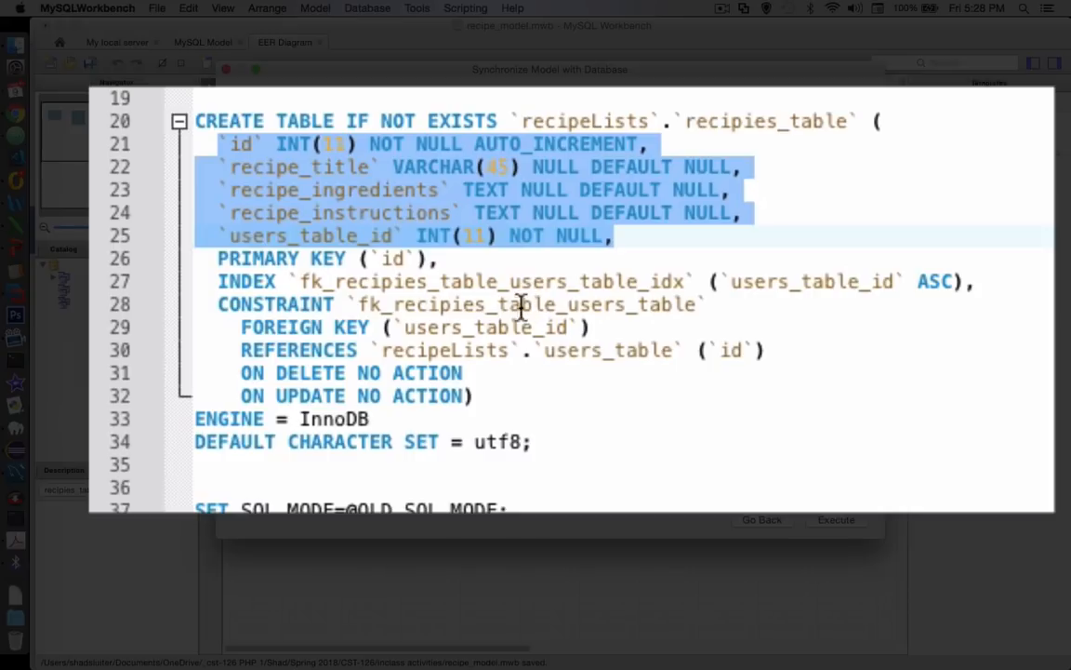
pyautogui.click(391, 260)
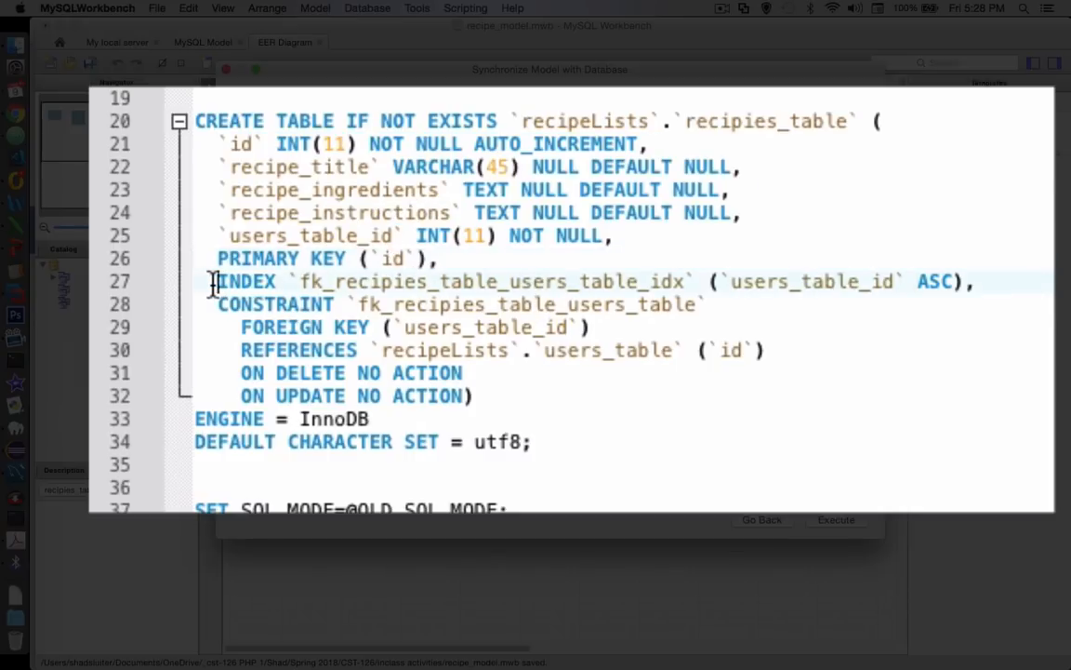
pyautogui.moveTo(217, 282); pyautogui.dragTo(972, 419)
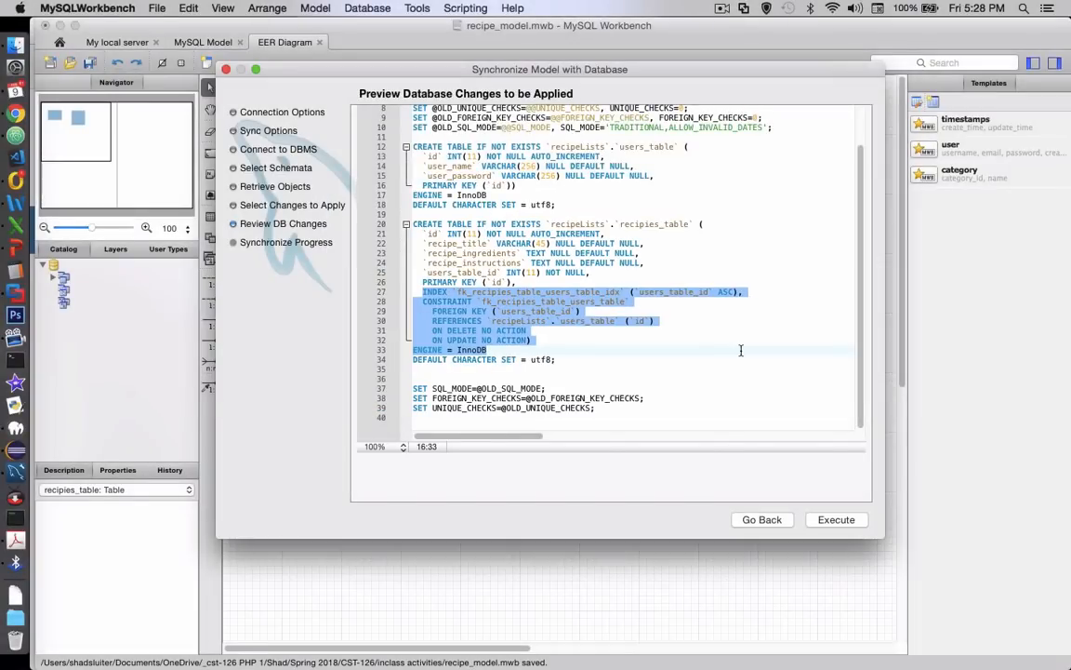
# Execute the database changes, authenticate with the MySQL account password, and close the synchronization wizard
pyautogui.click(838, 520)
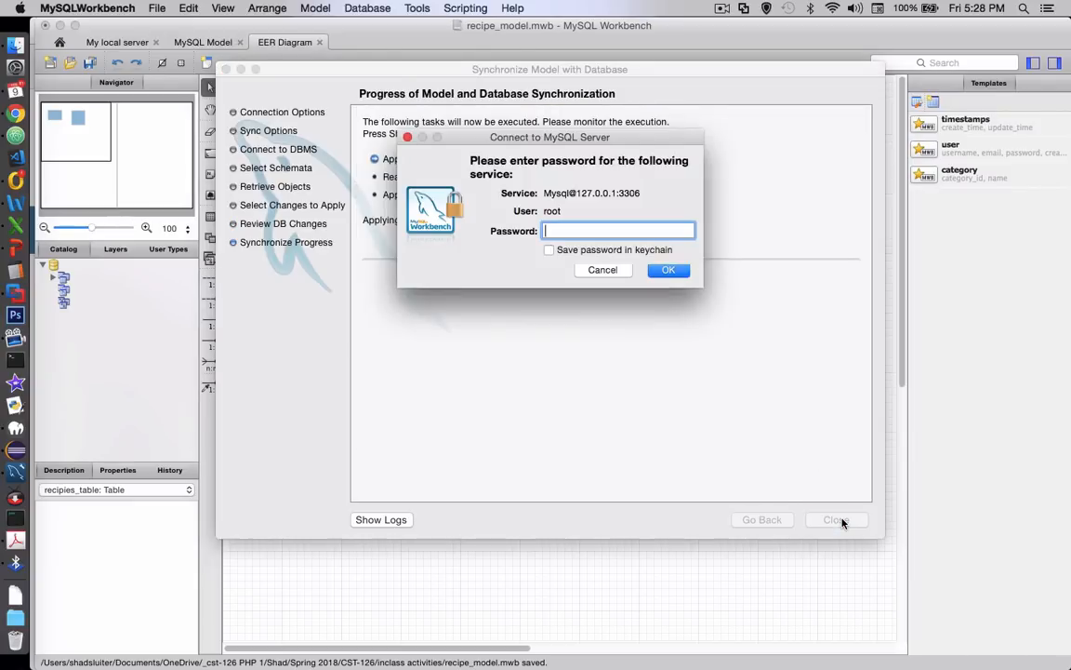
pyautogui.write('******')
pyautogui.press('Return')
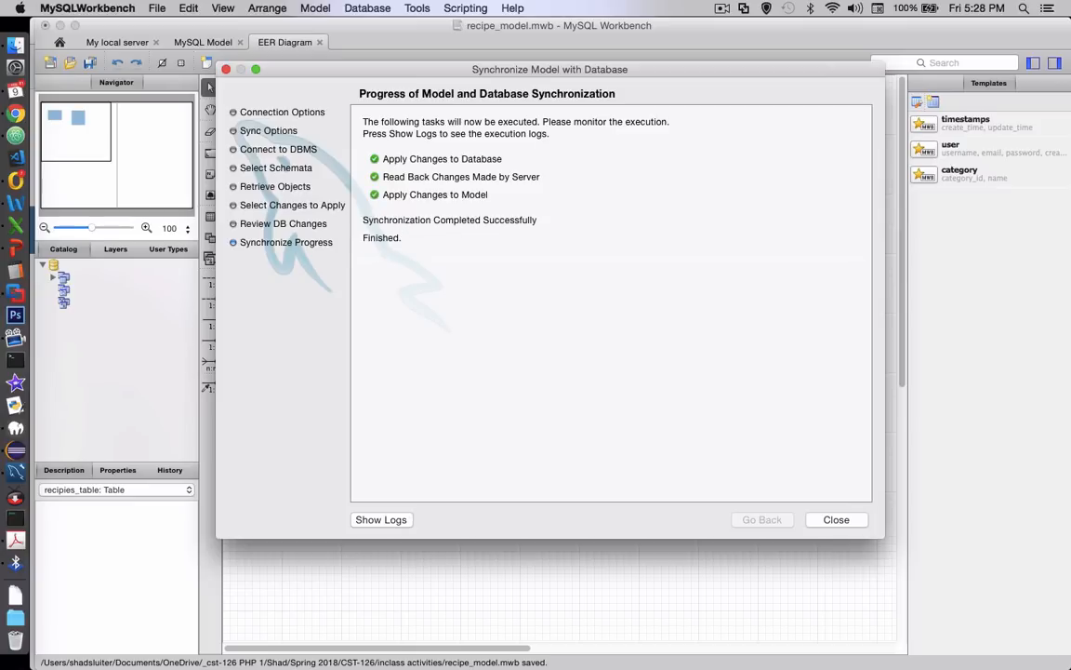
pyautogui.click(856, 520)
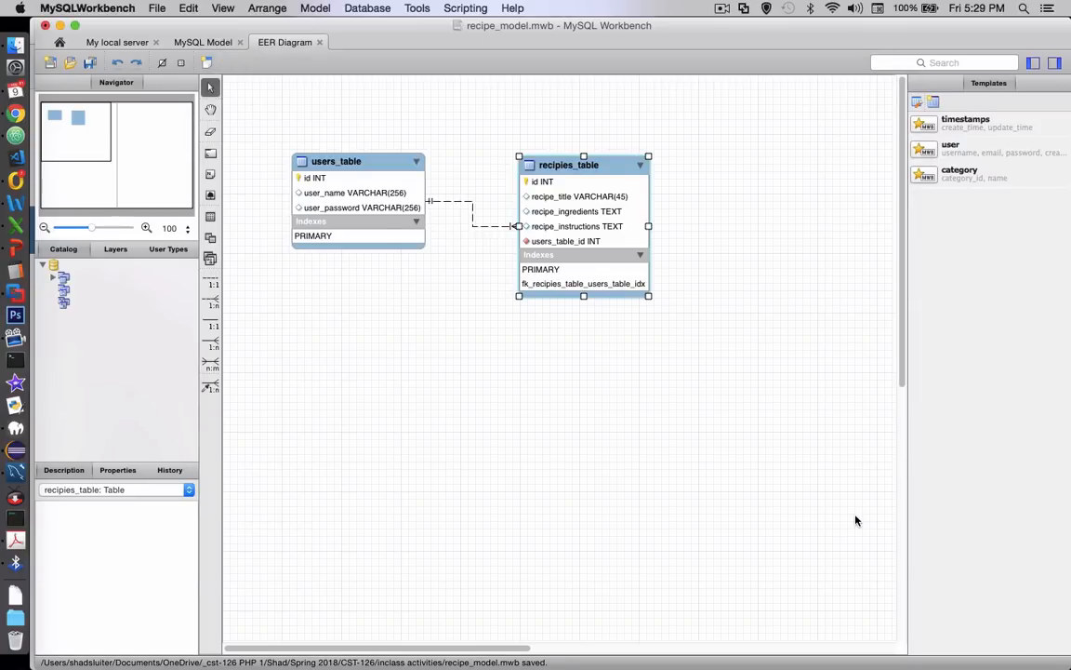
# Switch to phpMyAdmin in Chrome, refresh the database list, and examine the structures of recipies_table and users_table in recipeLists
pyautogui.click(18, 114)
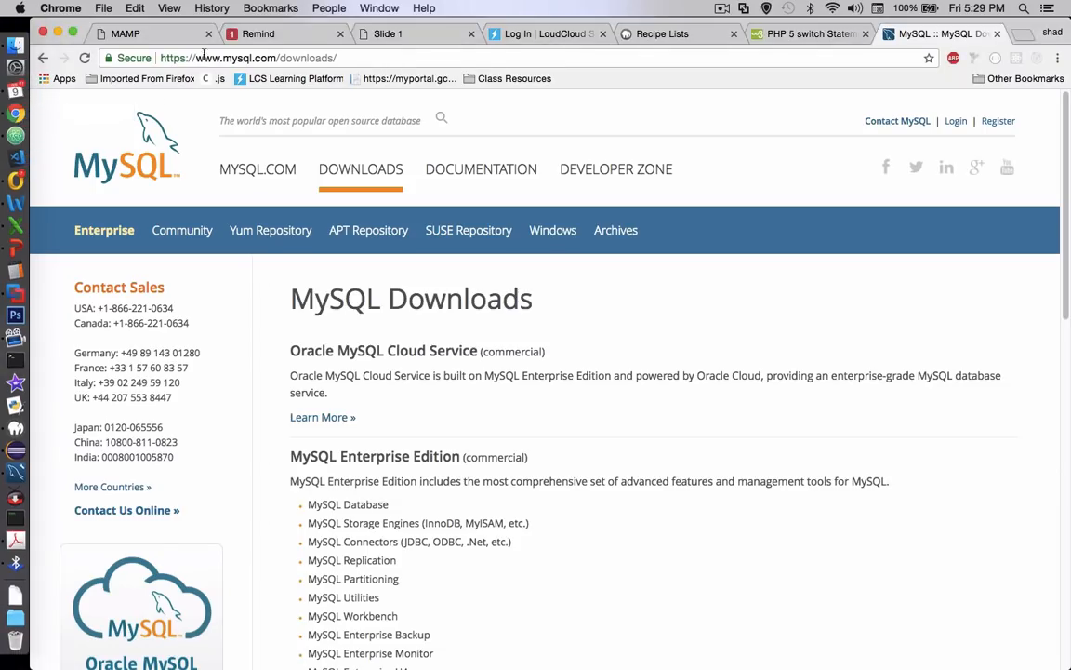
pyautogui.click(167, 36)
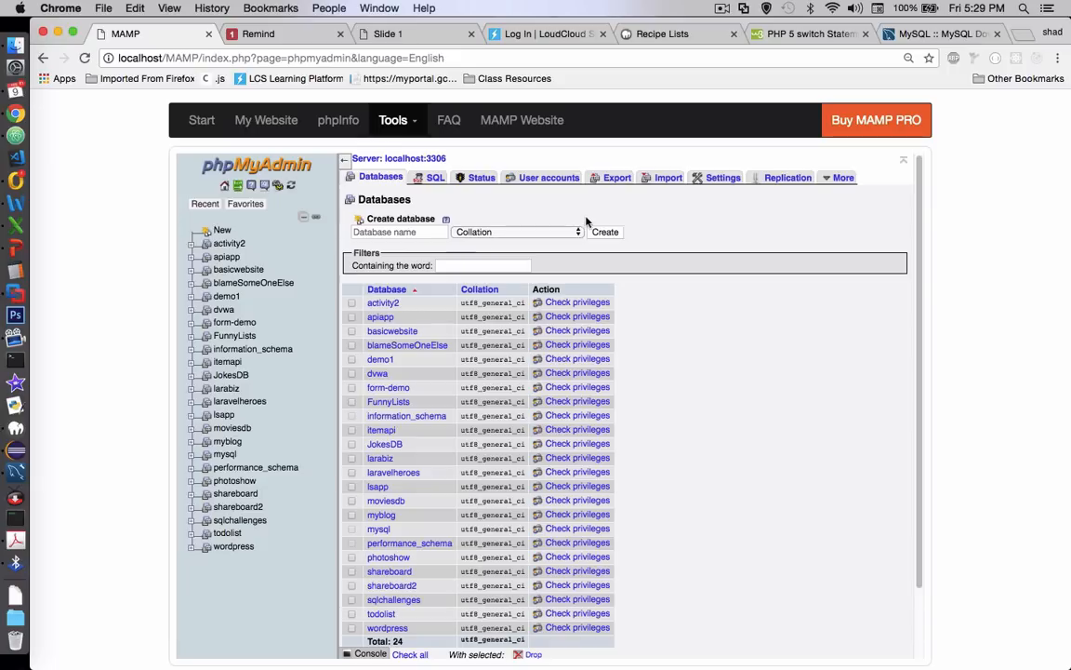
pyautogui.click(291, 188)
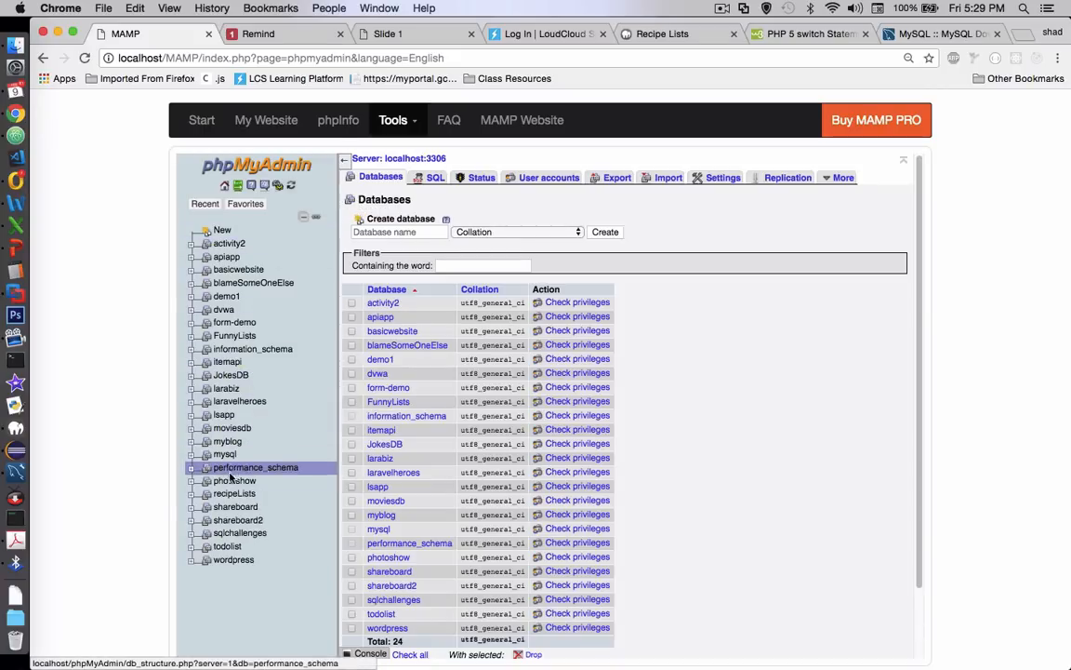
pyautogui.click(192, 502)
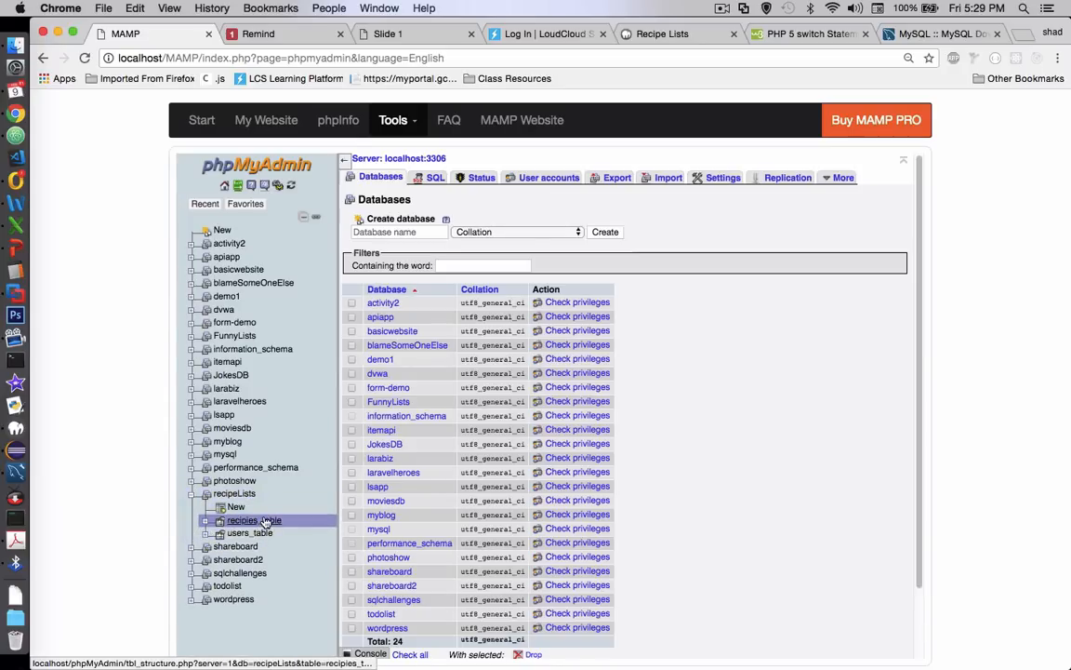
pyautogui.click(265, 523)
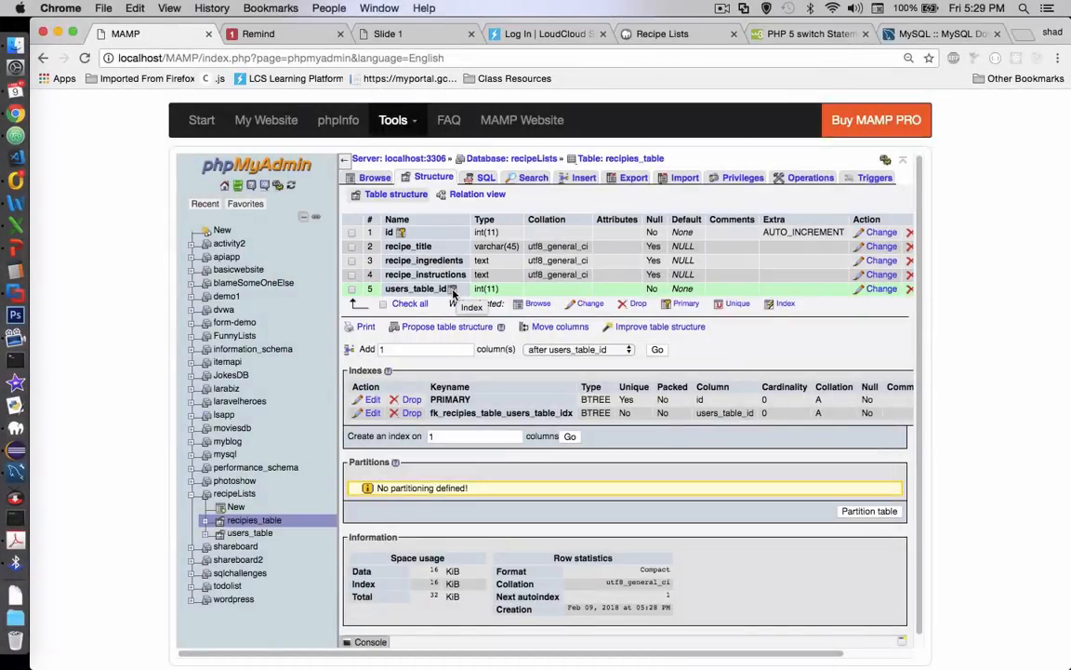
pyautogui.click(249, 532)
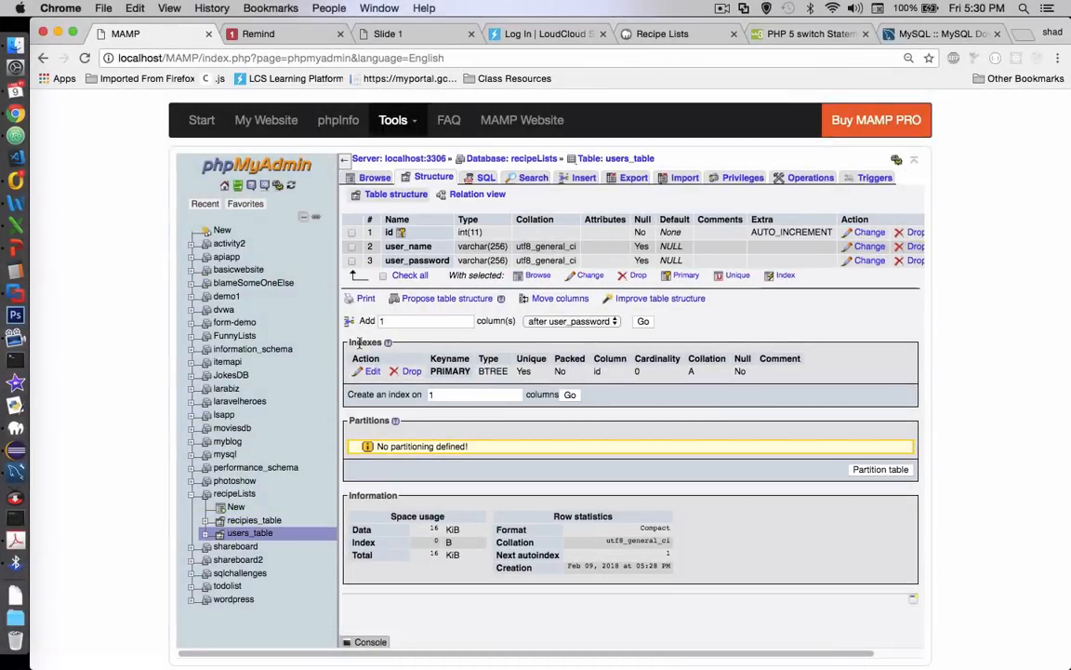
# Insert a row into users_table, filling in the first user's name and password and leaving id empty
pyautogui.click(252, 535)
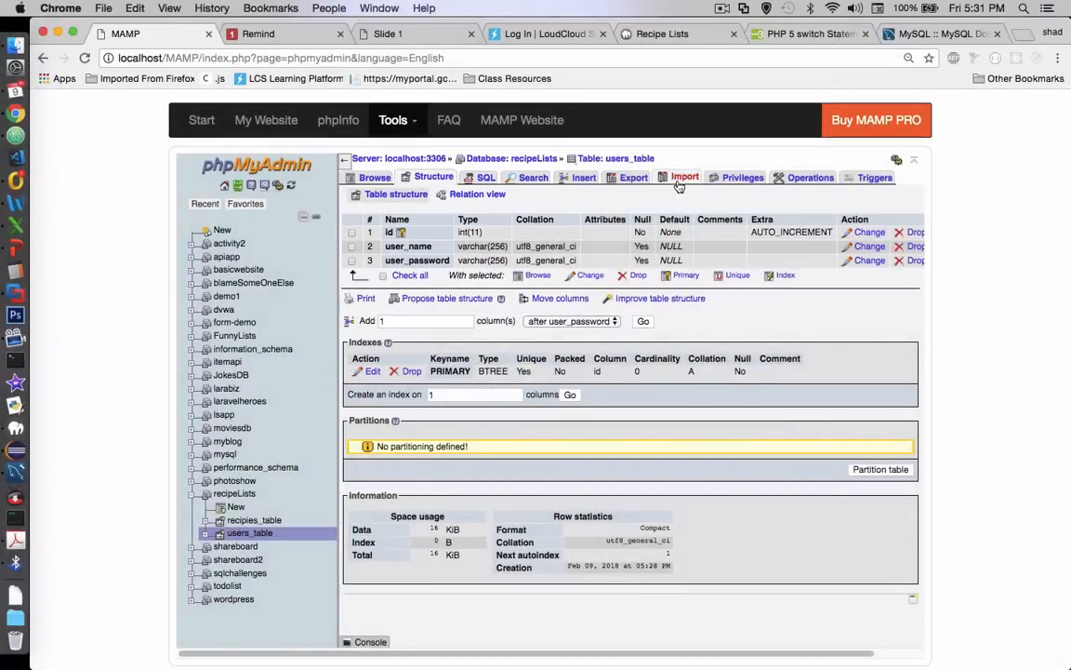
pyautogui.click(583, 178)
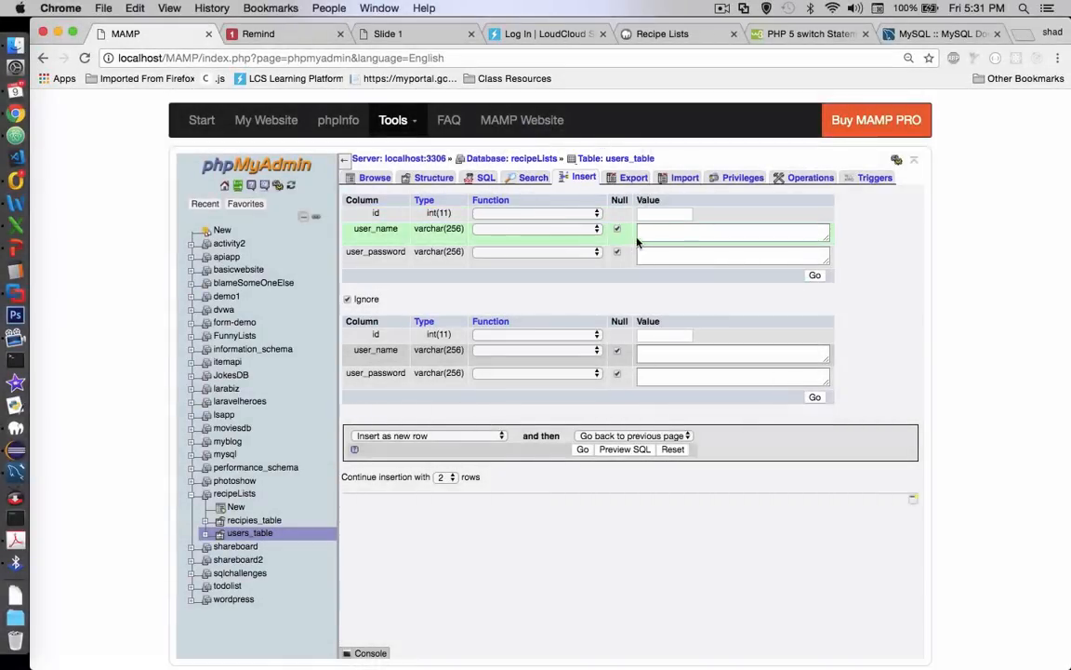
pyautogui.click(653, 230)
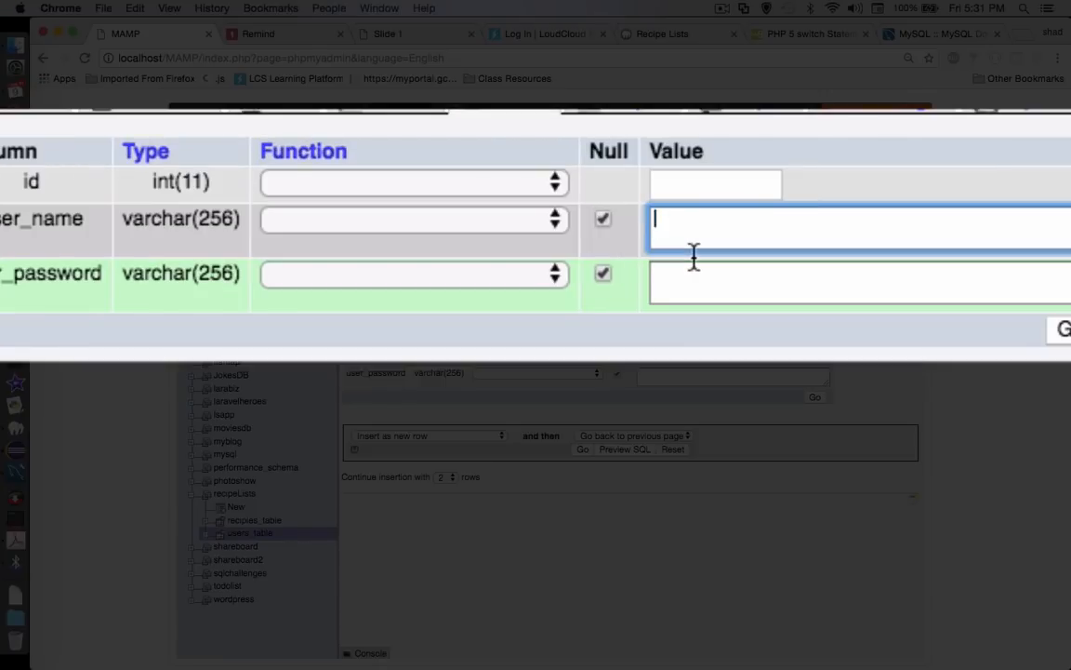
pyautogui.write('shad')
pyautogui.click(693, 268)
pyautogui.write('pas')
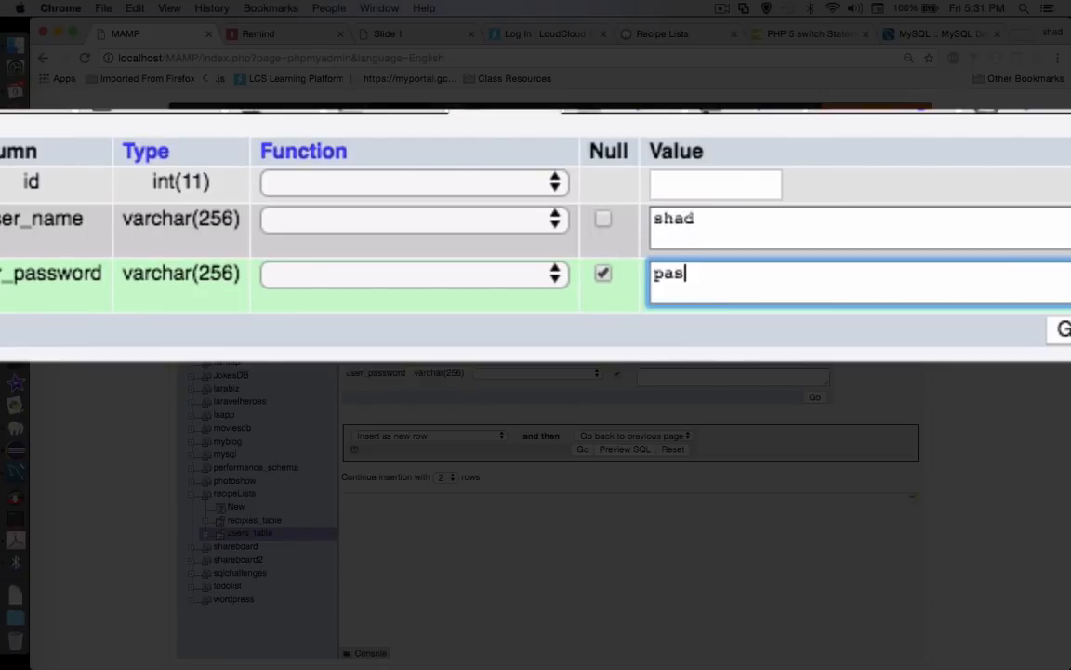
pyautogui.write('sword1')
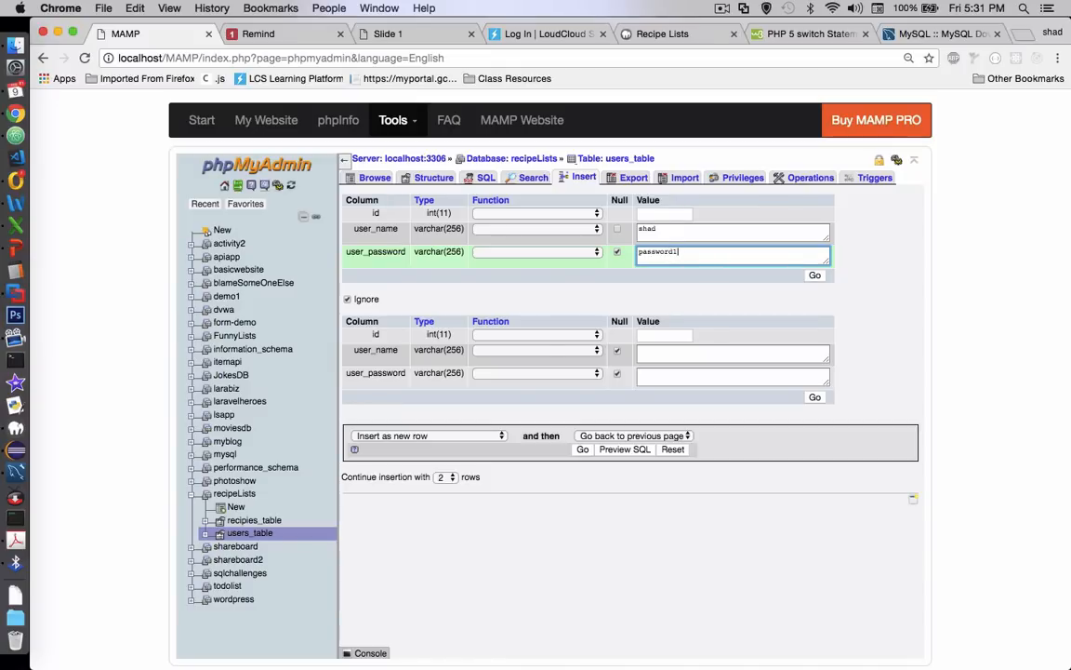
pyautogui.click(815, 276)
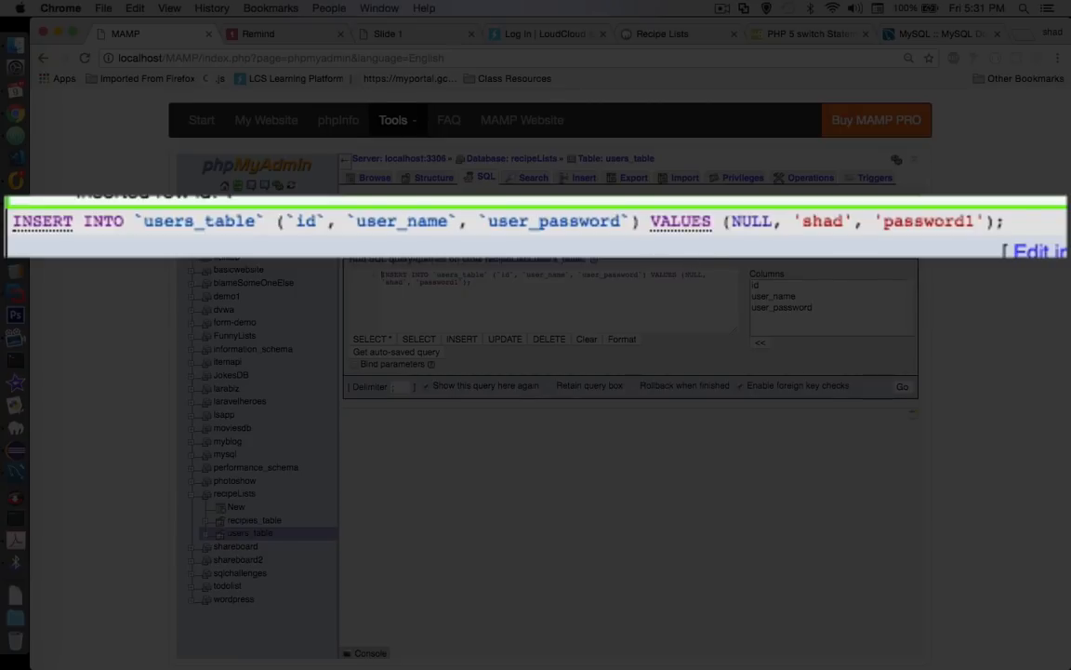
# Insert a second row into users_table with the second user's name and password, leaving id empty
pyautogui.click(581, 177)
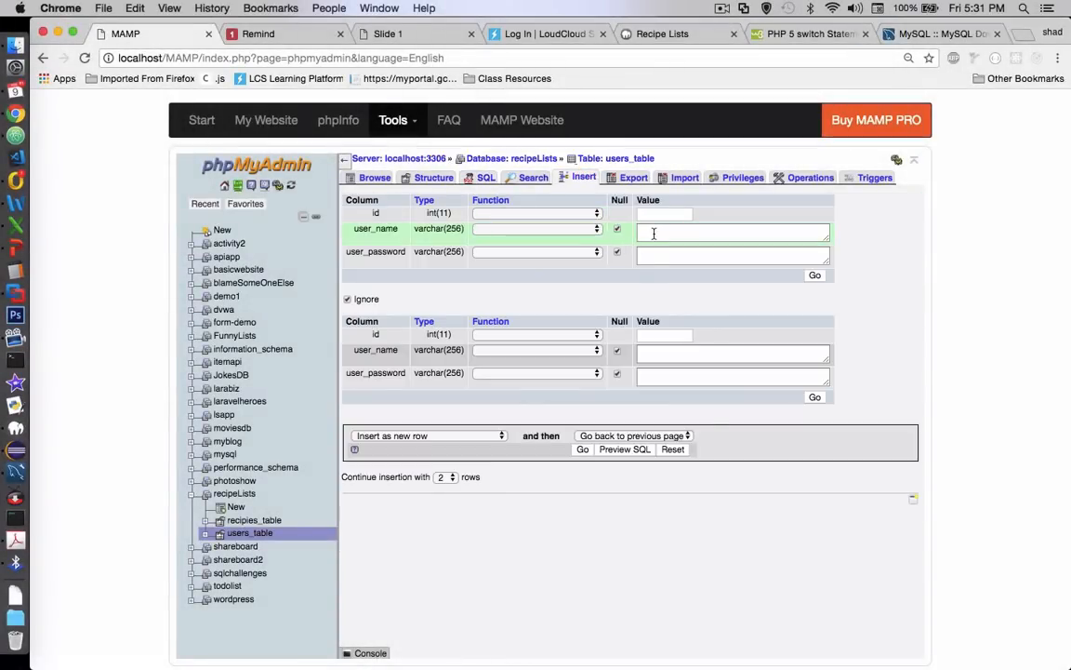
pyautogui.click(654, 234)
pyautogui.write('nancy')
pyautogui.press('Tab')
pyautogui.write('passwo')
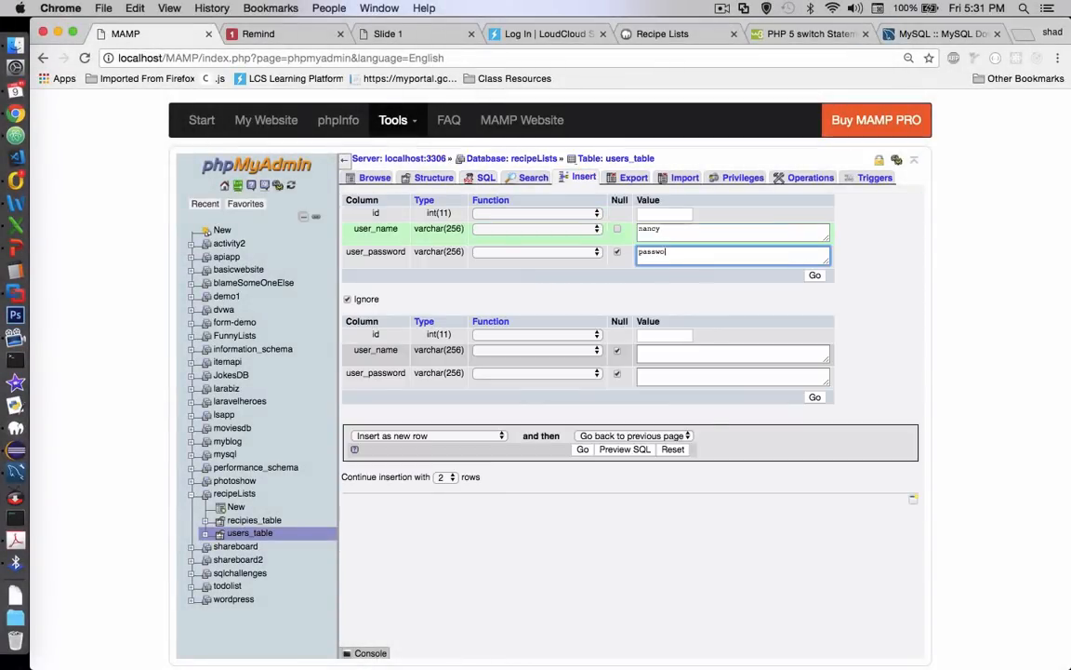
pyautogui.write('rd1')
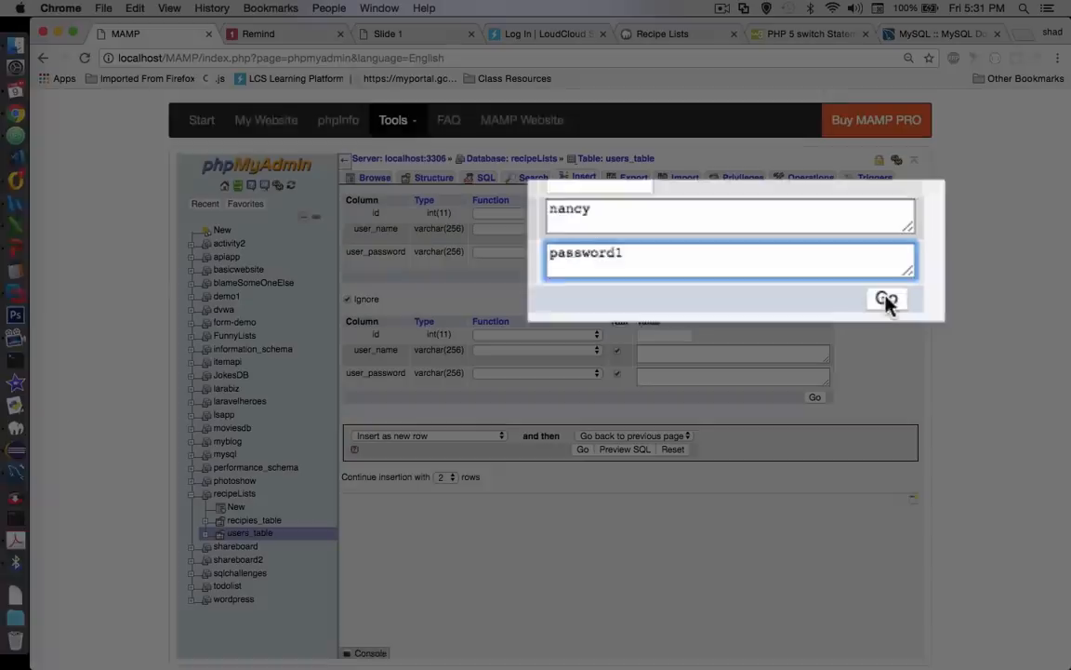
pyautogui.click(813, 276)
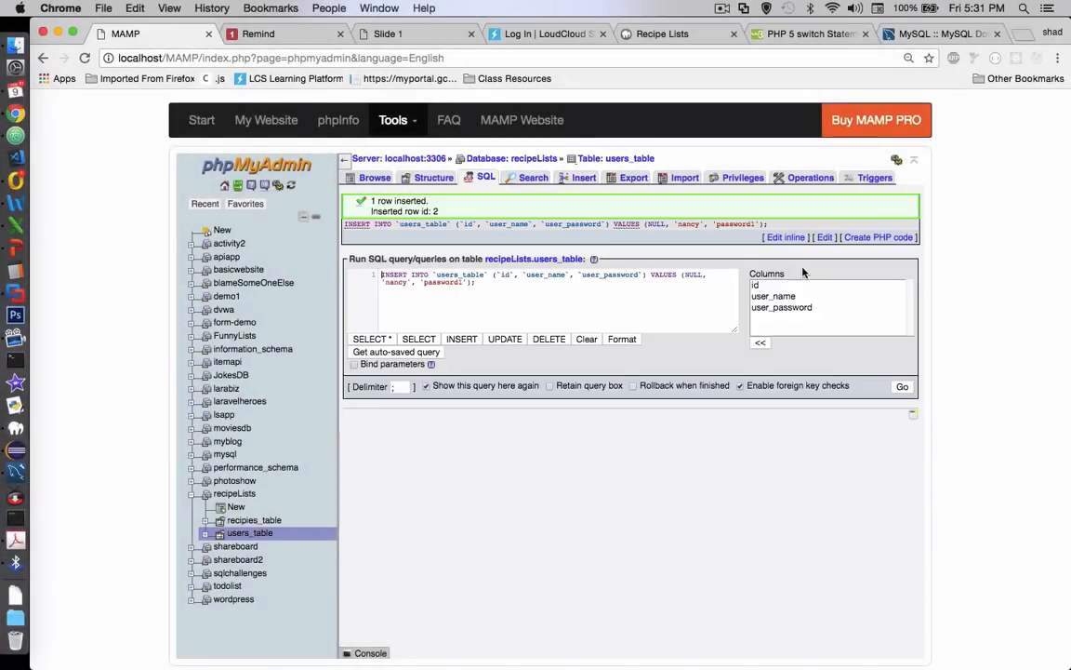
# Insert a third row into users_table with the third user's name and password, and browse the table's rows
pyautogui.click(583, 177)
pyautogui.click(716, 232)
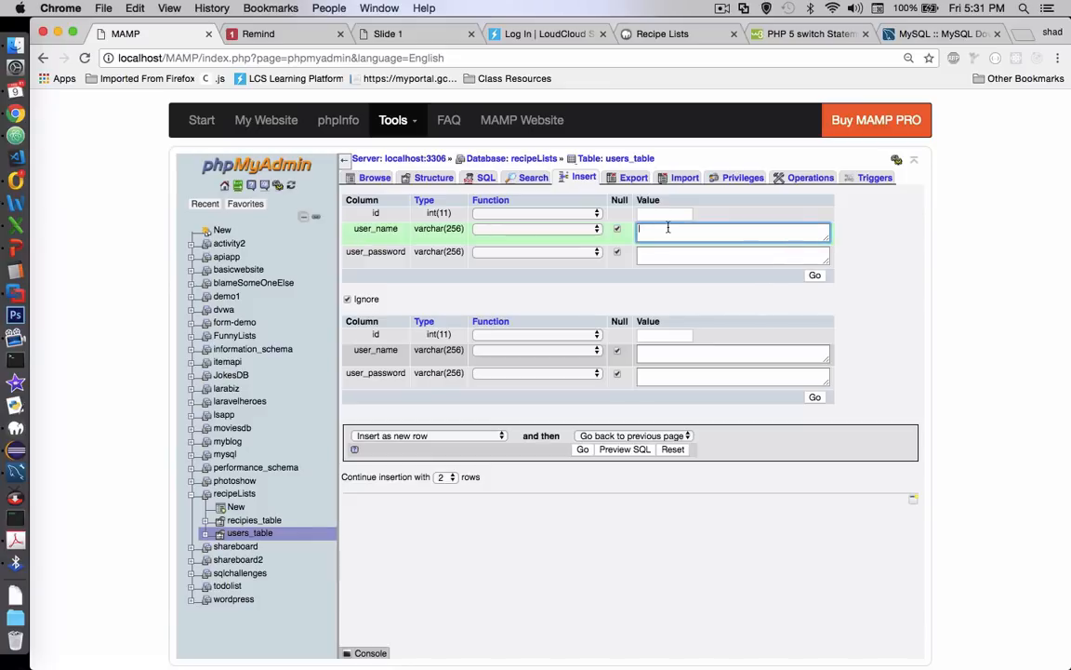
pyautogui.write('bill')
pyautogui.click(735, 260)
pyautogui.write('password1')
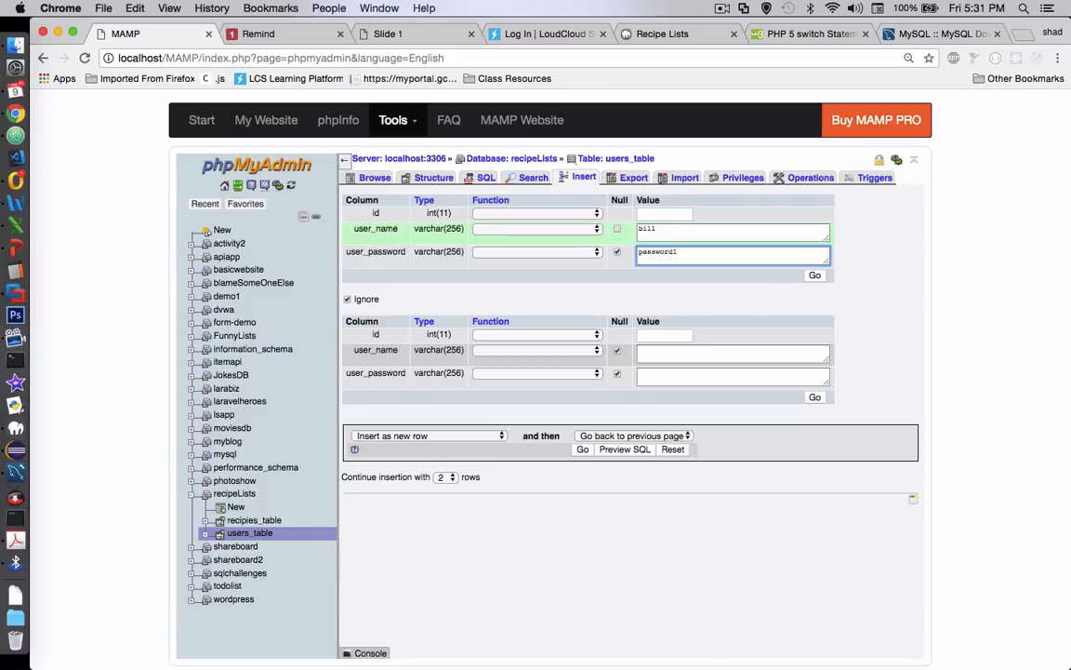
pyautogui.click(807, 277)
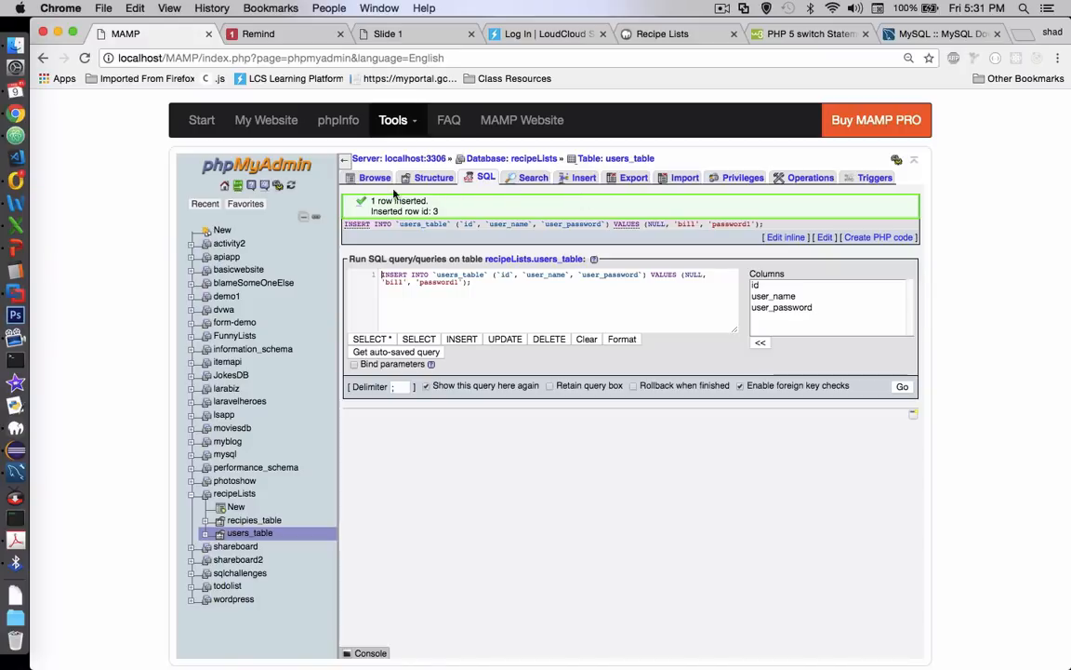
pyautogui.click(374, 176)
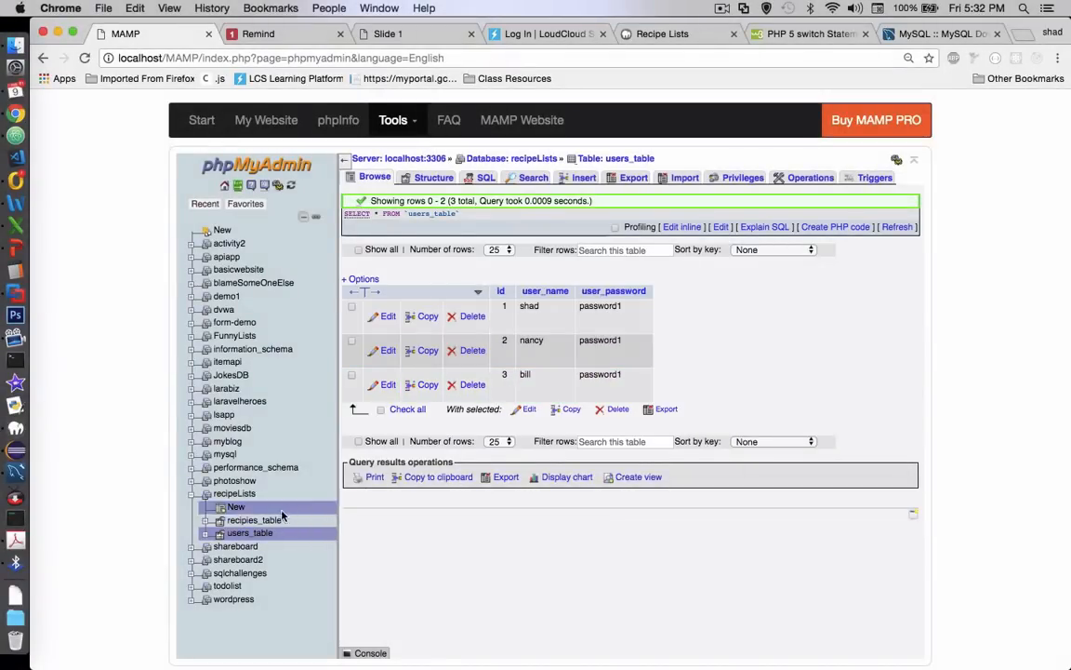
# Start a new recipies_table row with recipe_title "Pizza" and recipe_ingredients "flour, eggs, water, sausage, cheese, onions"
pyautogui.click(254, 521)
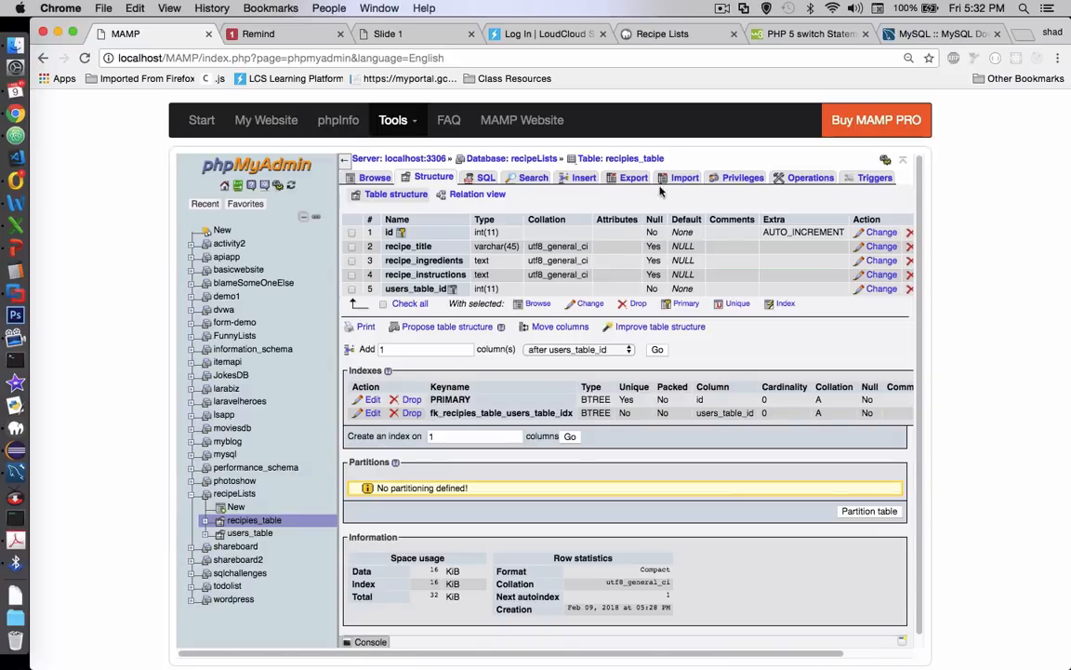
pyautogui.click(584, 177)
pyautogui.click(667, 233)
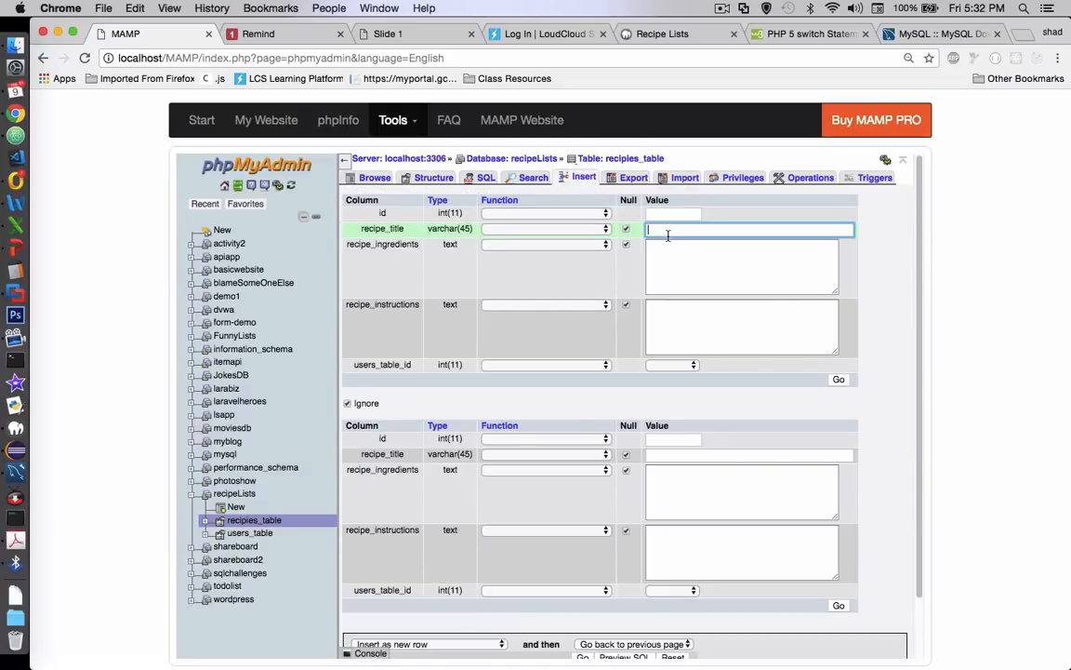
pyautogui.write('Pizz')
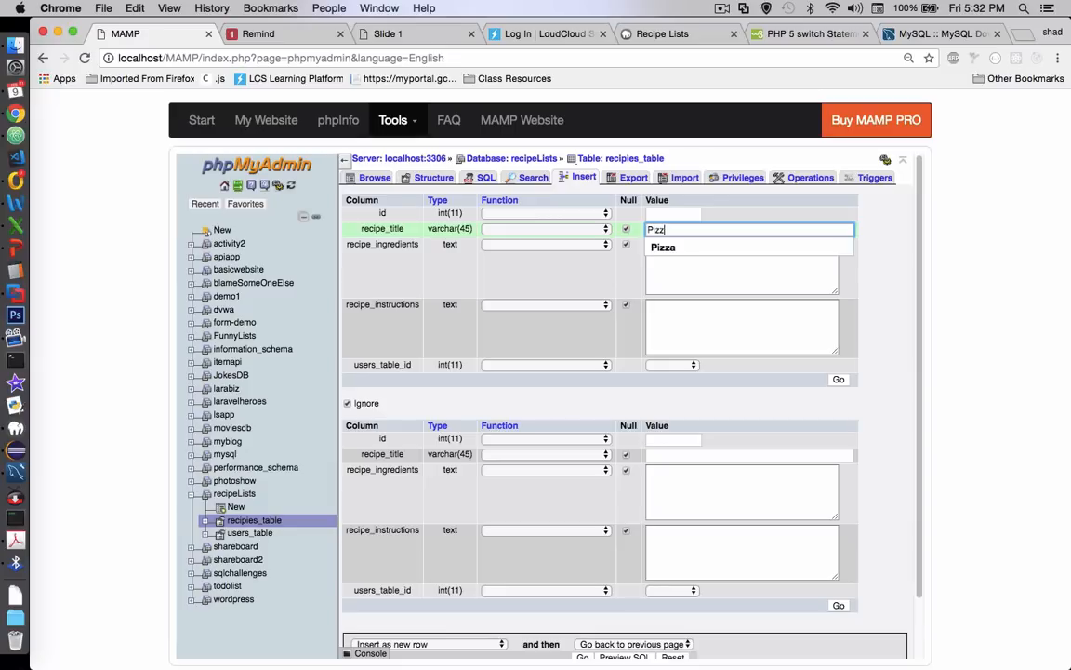
pyautogui.write('a')
pyautogui.press('Tab')
pyautogui.write('flour, eggs, water, sas')
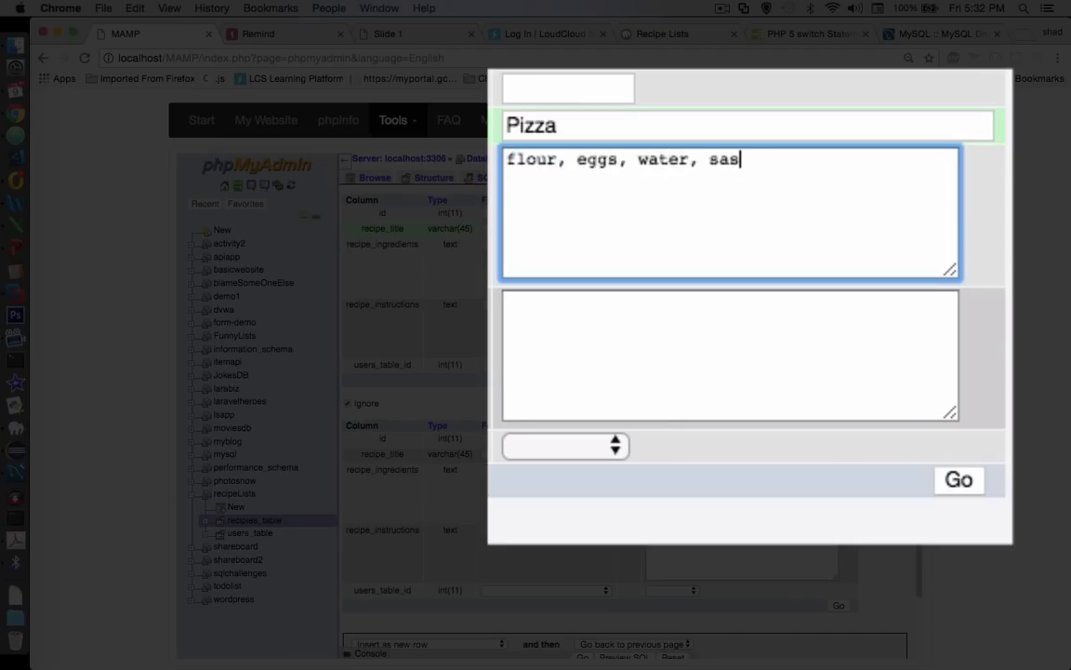
pyautogui.press('BackSpace')
pyautogui.write('usage, cheese, onions')
# Enter recipe_instructions lines: "1) mix flour, eggs and water", "2) spread into a crust", "3) place ingredients on top", "4) bake for 20 minutes at 375 degrees"
pyautogui.press('Tab')
pyautogui.write('1) fi')
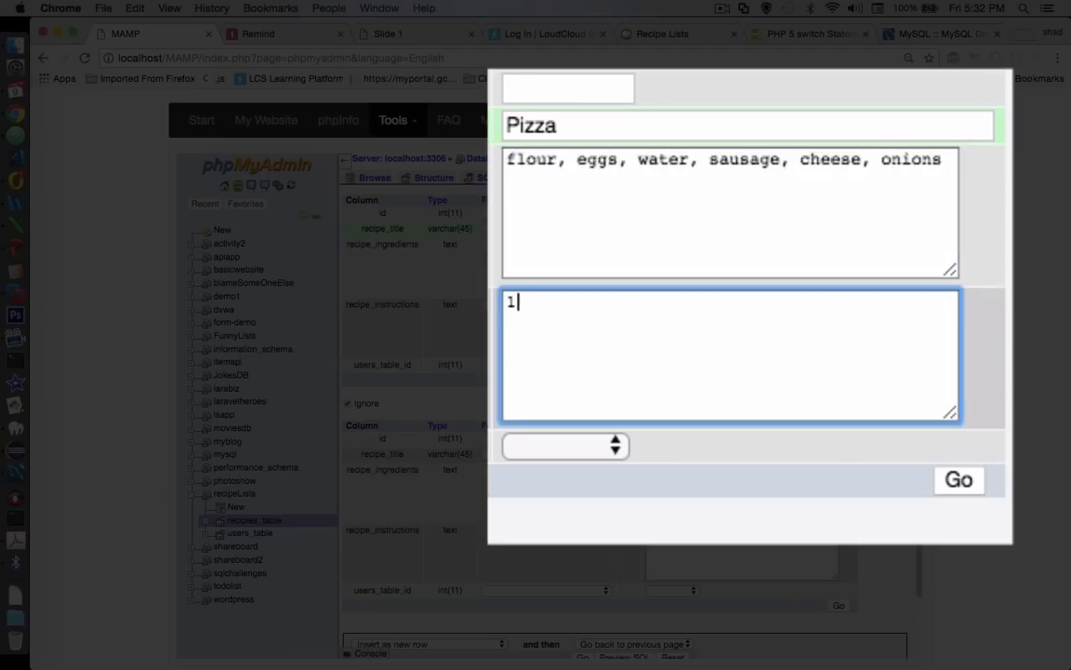
pyautogui.press('BackSpace')
pyautogui.press('BackSpace')
pyautogui.write('mix flour, eggs and water')
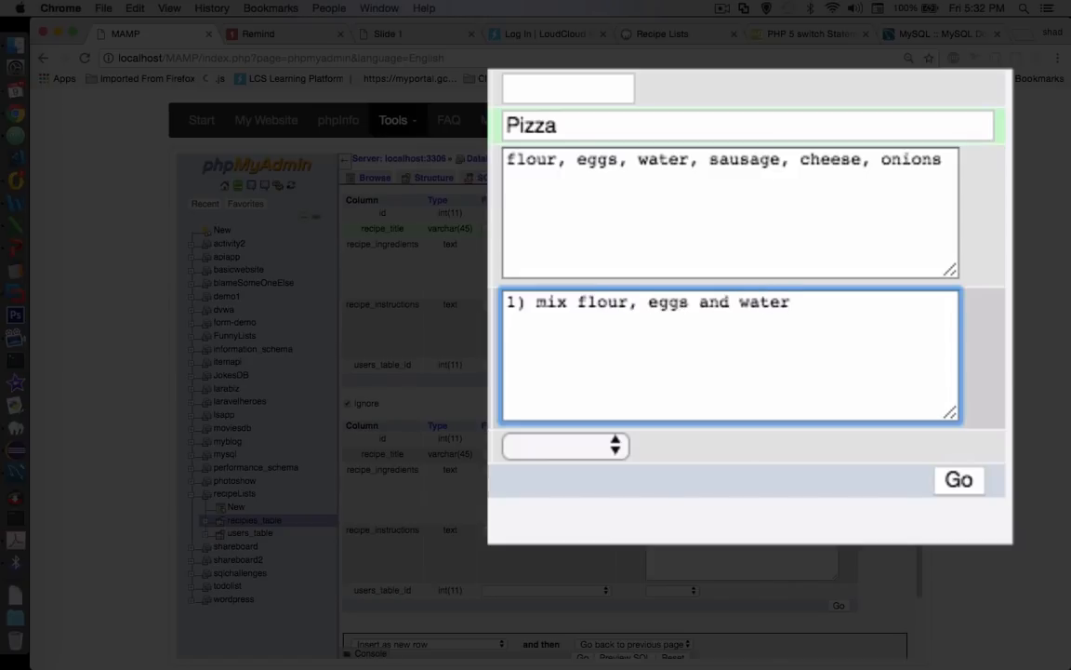
pyautogui.press('Return')
pyautogui.write('2) spread into a crust')
pyautogui.press('Return')
pyautogui.write('3) place ingredients on top')
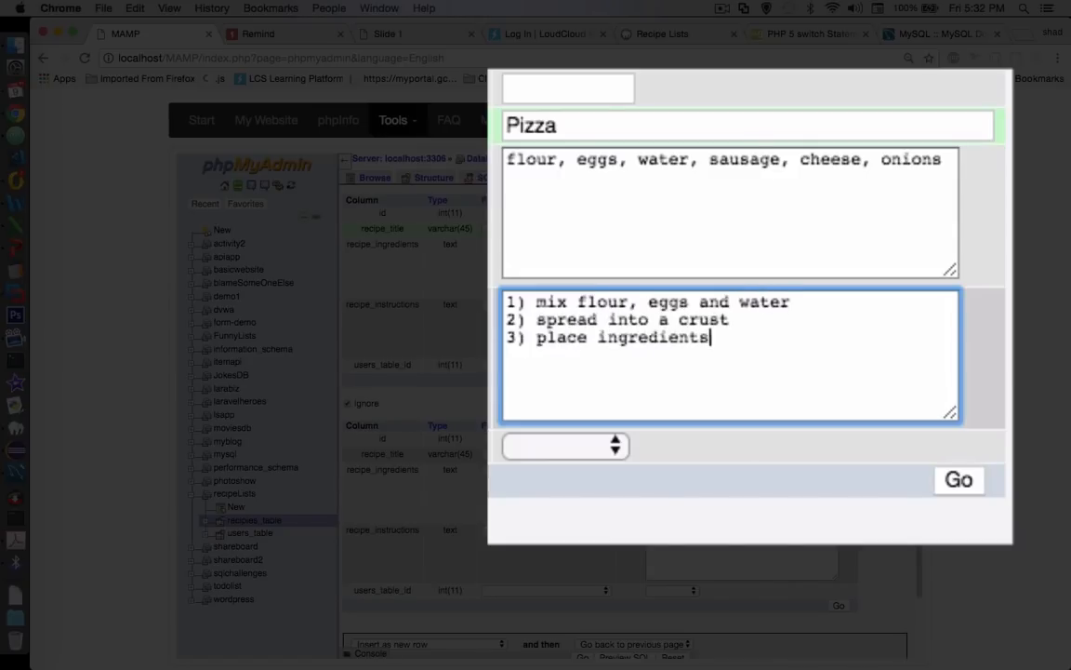
pyautogui.press('Return')
pyautogui.write('4) bake for 20 minutes at 375 ')
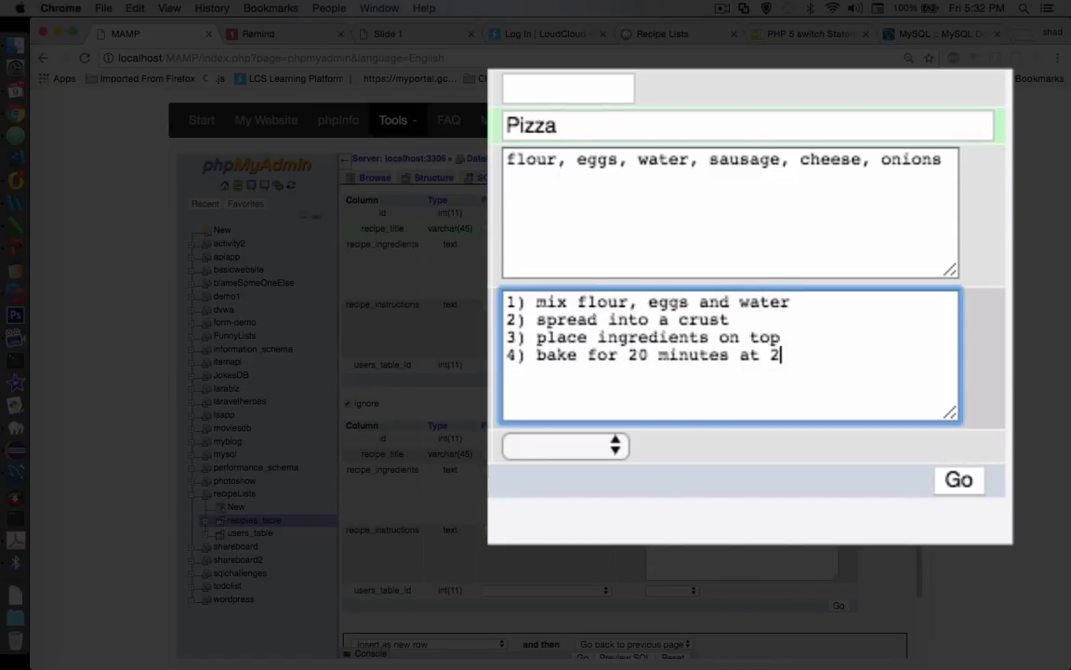
pyautogui.write('degrees')
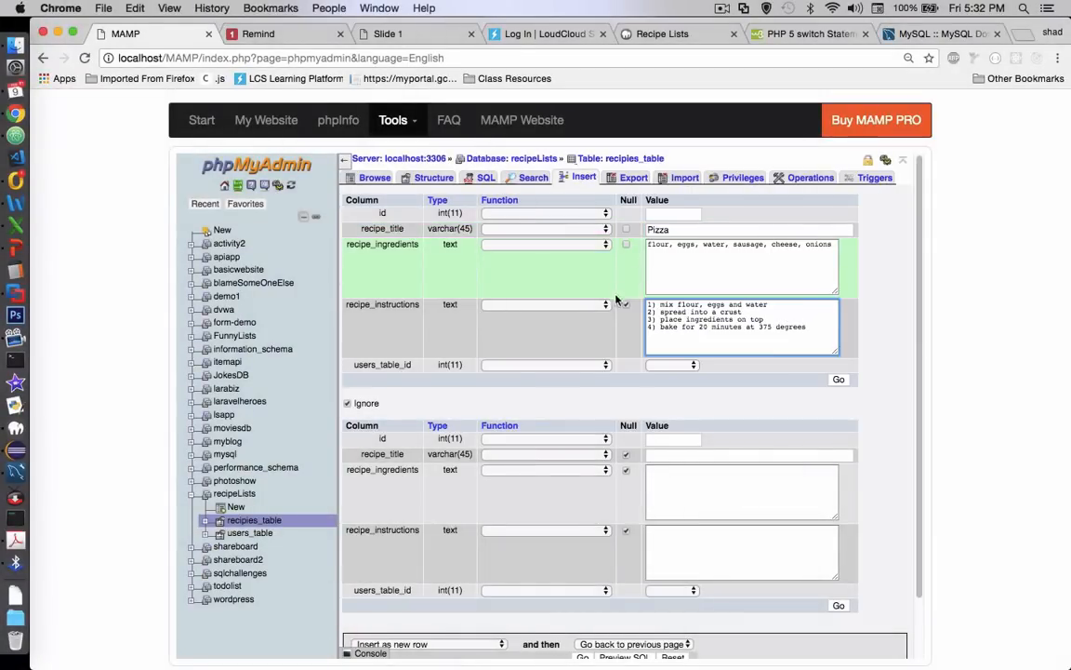
# Assign the Pizza recipe to the user with id 2 through users_table_id and insert the row
pyautogui.click(686, 365)
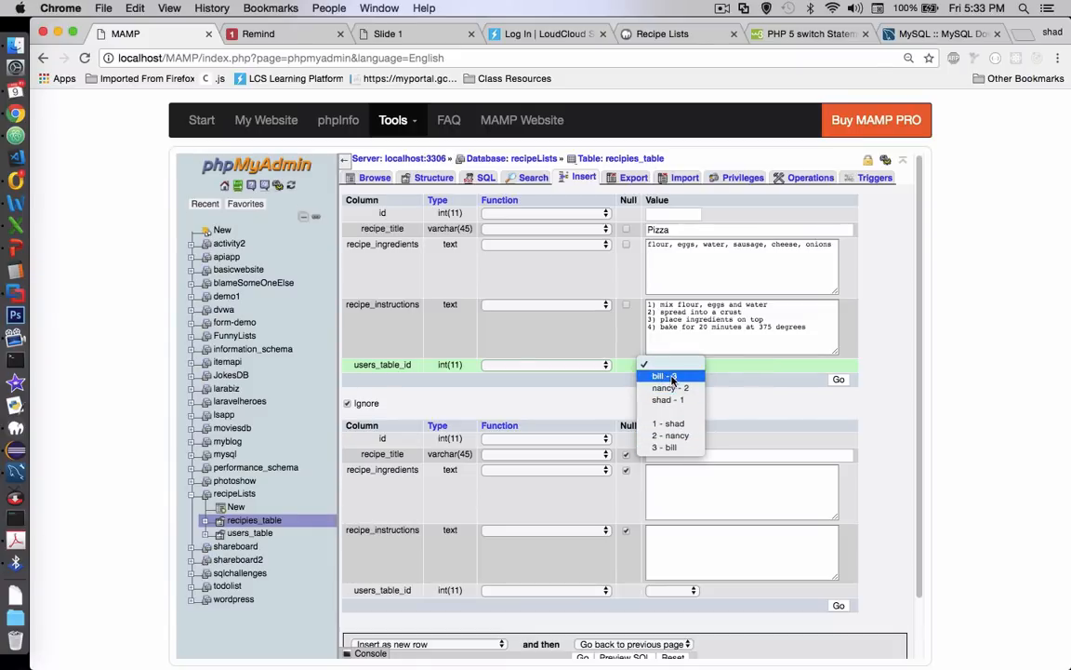
pyautogui.click(684, 442)
pyautogui.click(838, 379)
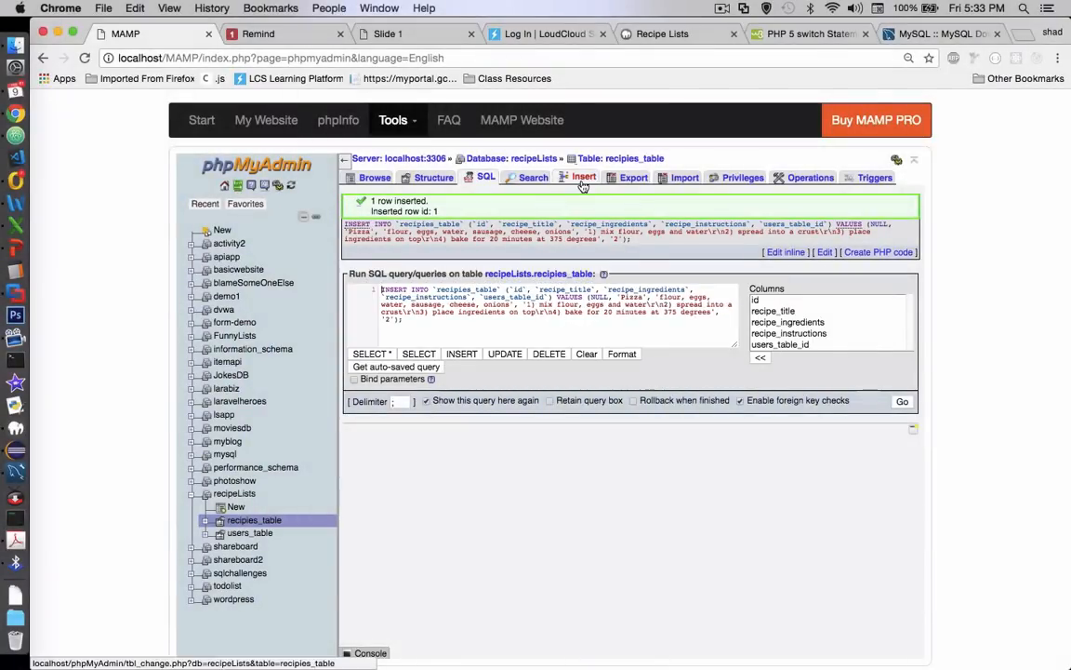
# Start another recipies_table row with recipe_title "Bowl of soup" and recipe_ingredients "can of soup, bowl, microwave"
pyautogui.click(584, 178)
pyautogui.write('Bowl of soup')
pyautogui.press('Tab')
pyautogui.write('can ')
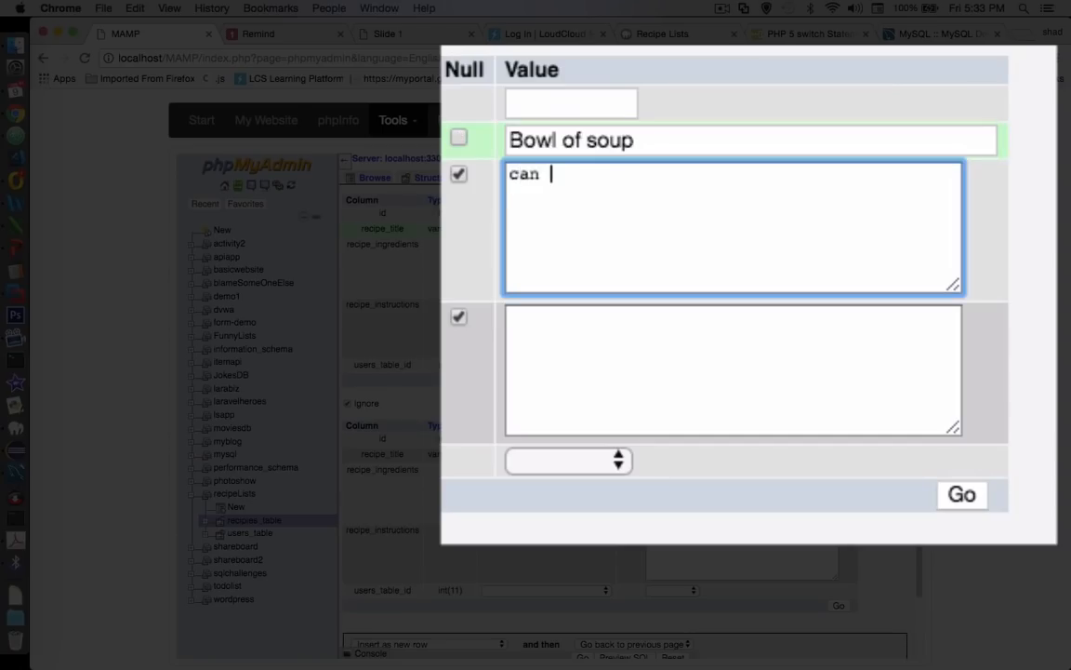
pyautogui.write('of soup, bowl, microwave')
# Enter the soup's recipe_instructions on three lines: "1) Open can", "2) pour into bowl", "3) heat in microwave"
pyautogui.press('Tab')
pyautogui.write('1) Open can')
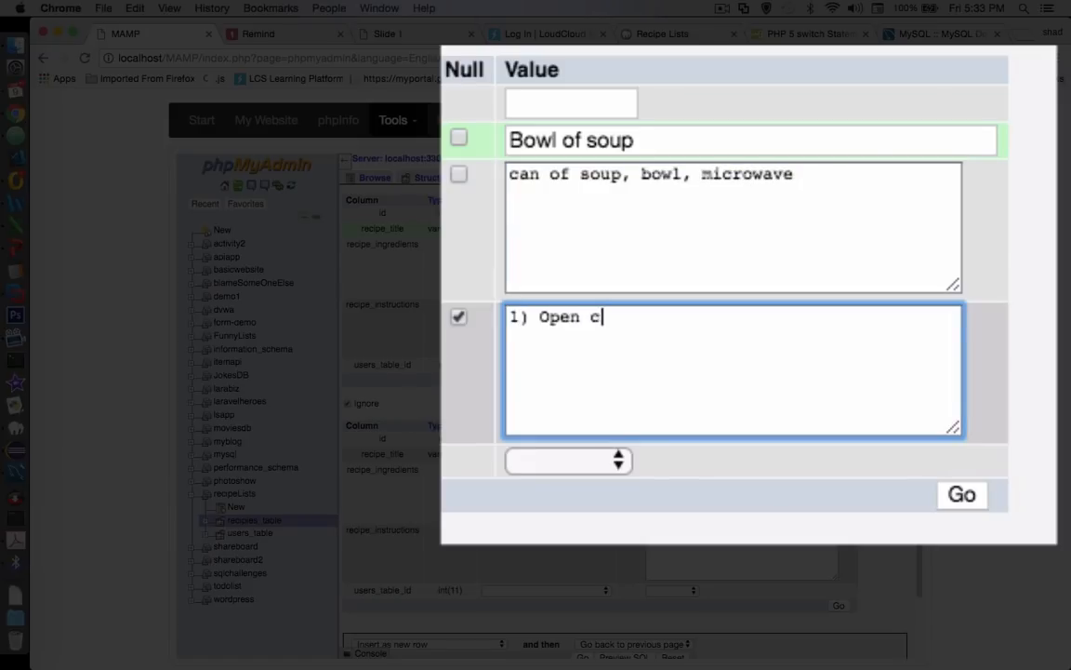
pyautogui.press('Return')
pyautogui.write('2) pour into bowl')
pyautogui.press('Return')
pyautogui.write('3) heat in microwave')
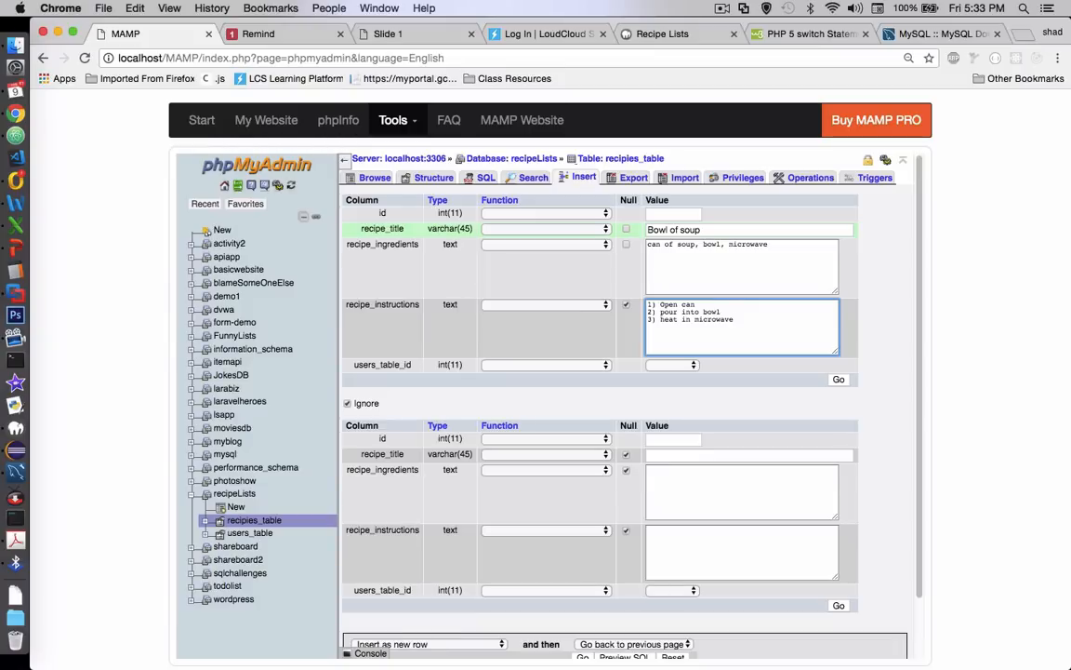
# Assign the soup recipe to the user with id 1, insert the row, and browse the rows of recipies_table
pyautogui.click(691, 366)
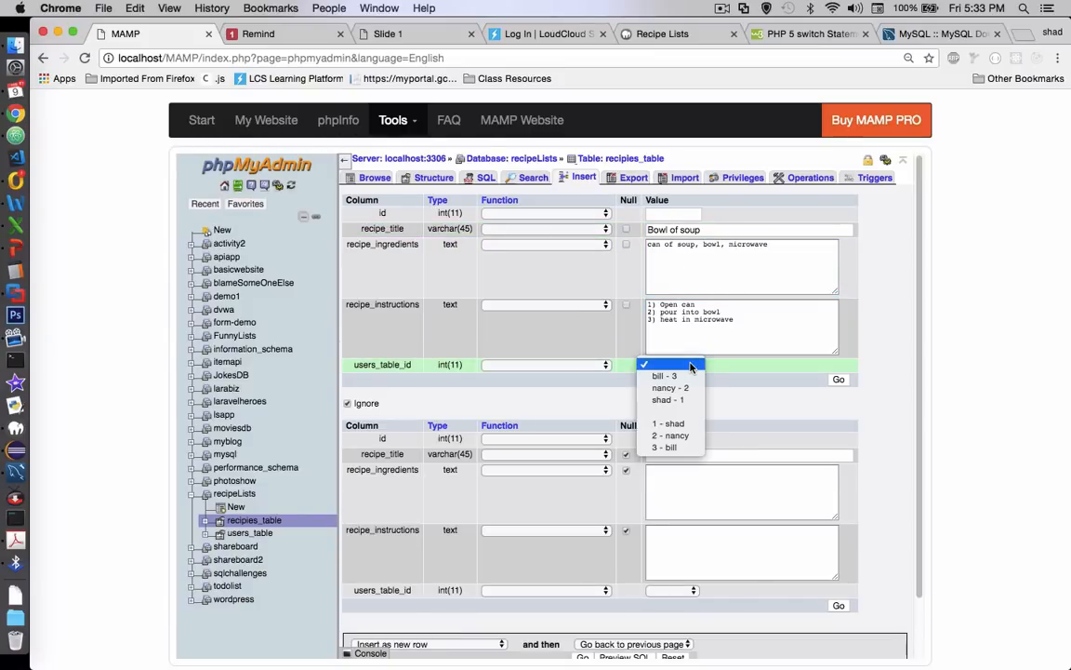
pyautogui.click(688, 424)
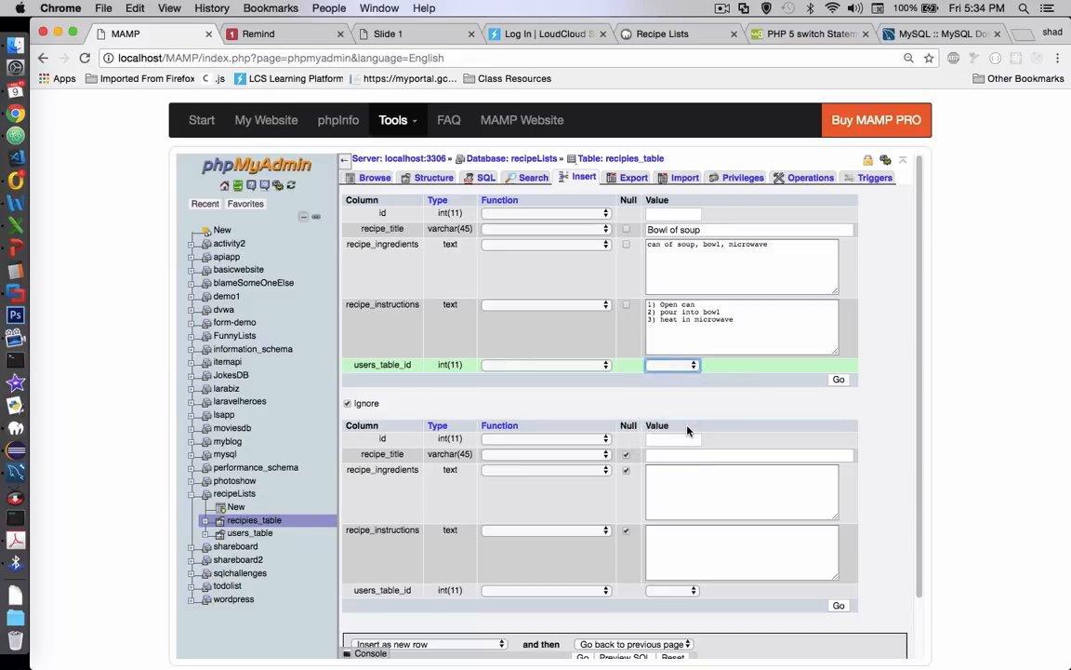
pyautogui.click(838, 381)
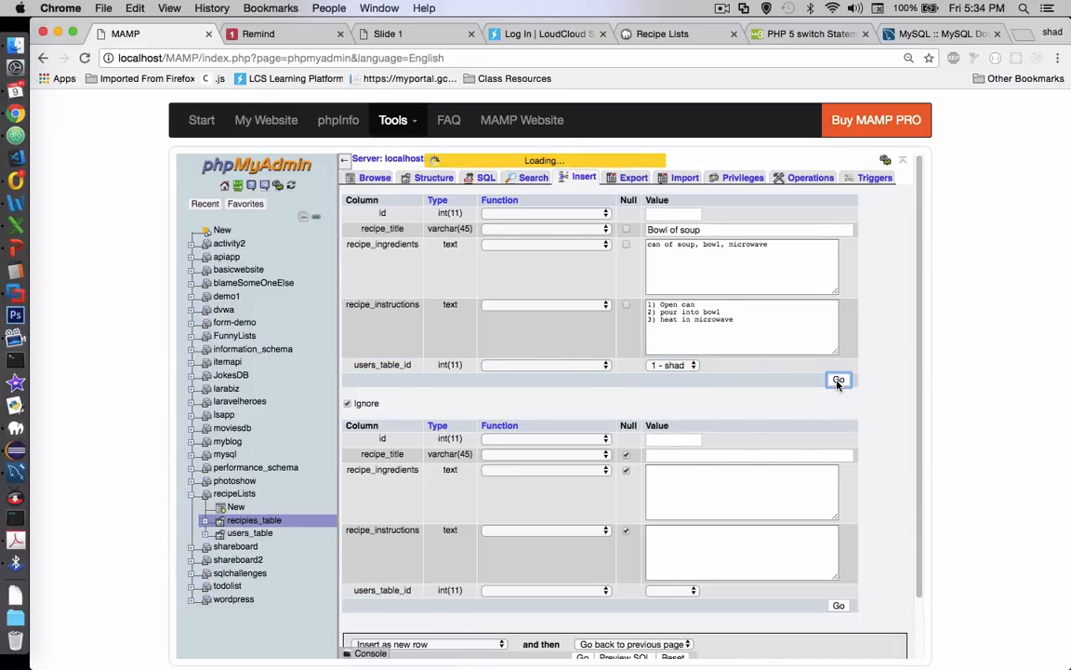
pyautogui.click(368, 180)
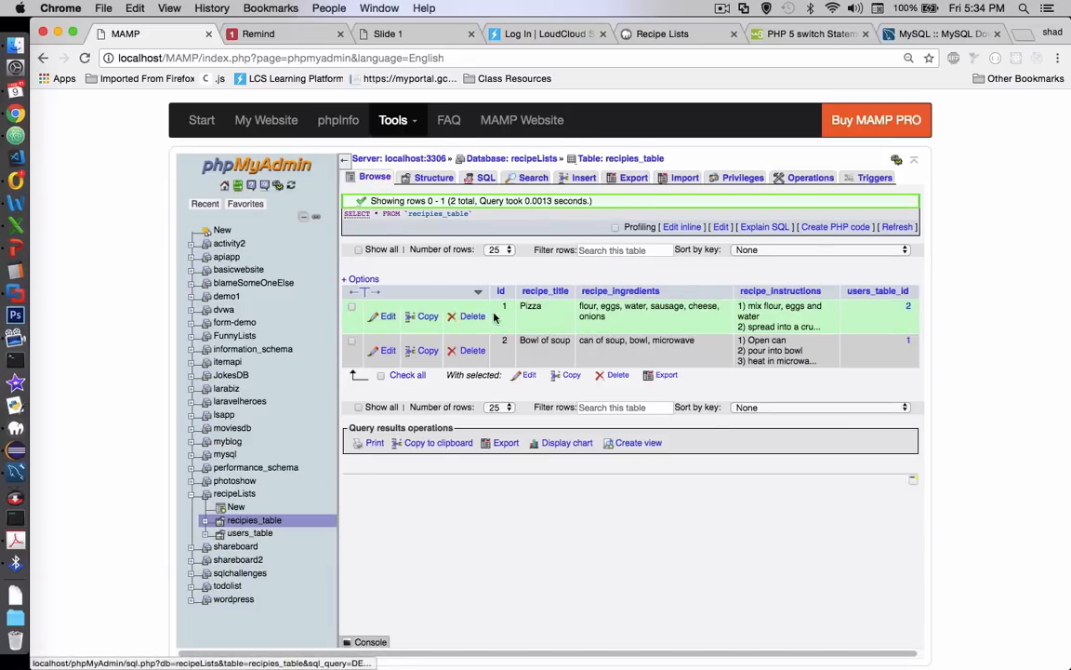